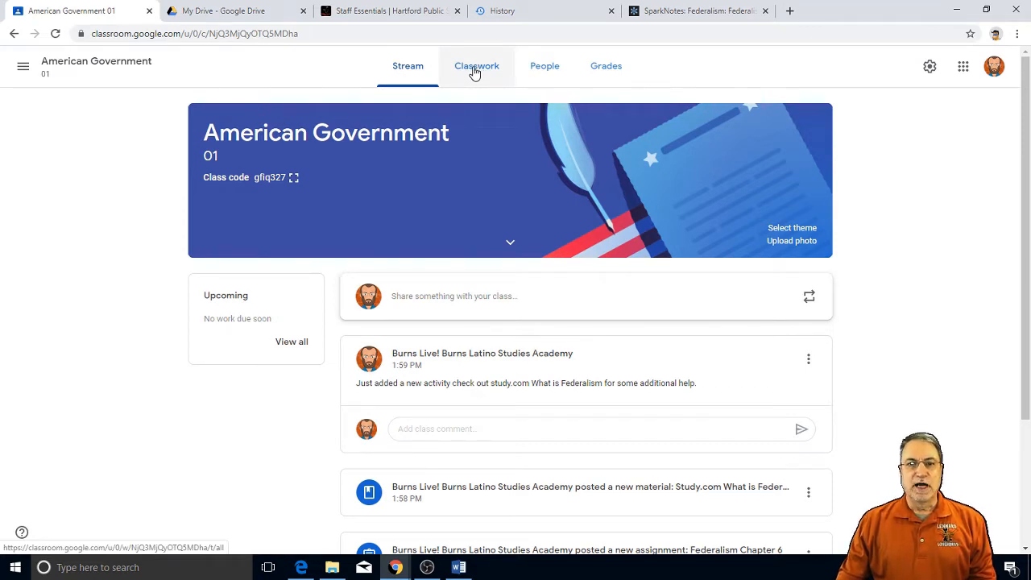
# Create a new quiz assignment in the class's classwork and title it "Federalism Quiz"
pyautogui.click(474, 71)
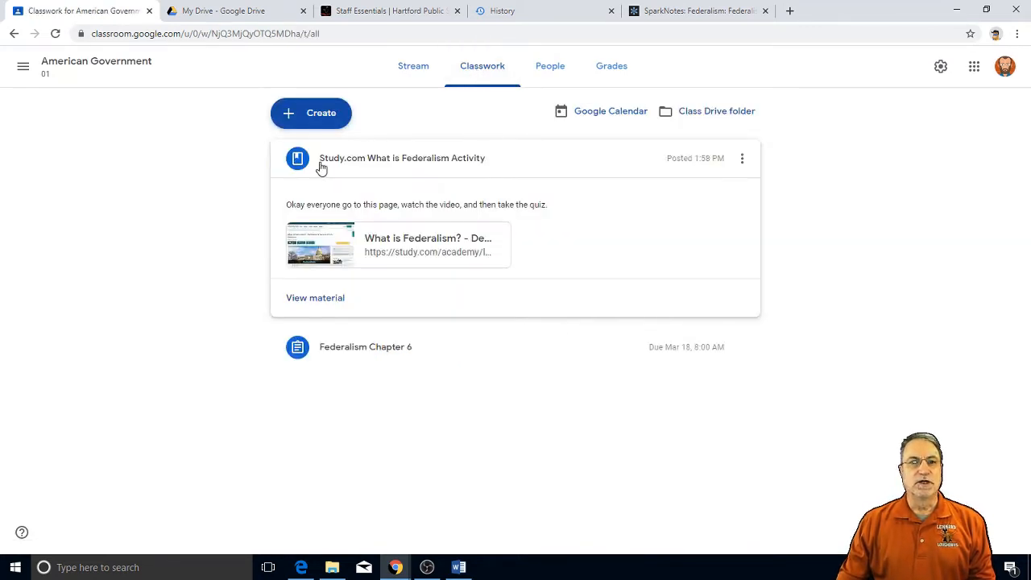
pyautogui.click(319, 117)
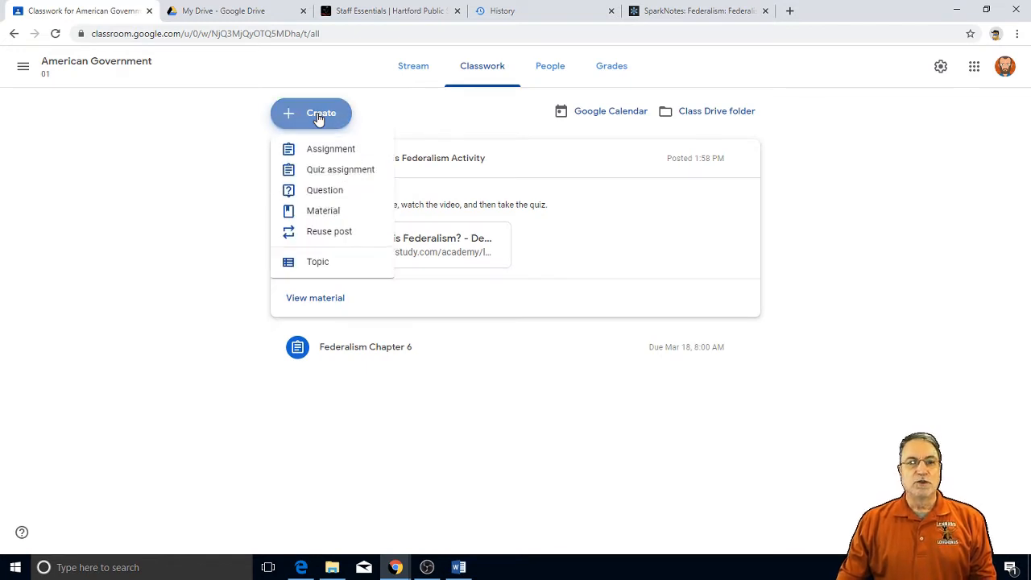
pyautogui.click(323, 171)
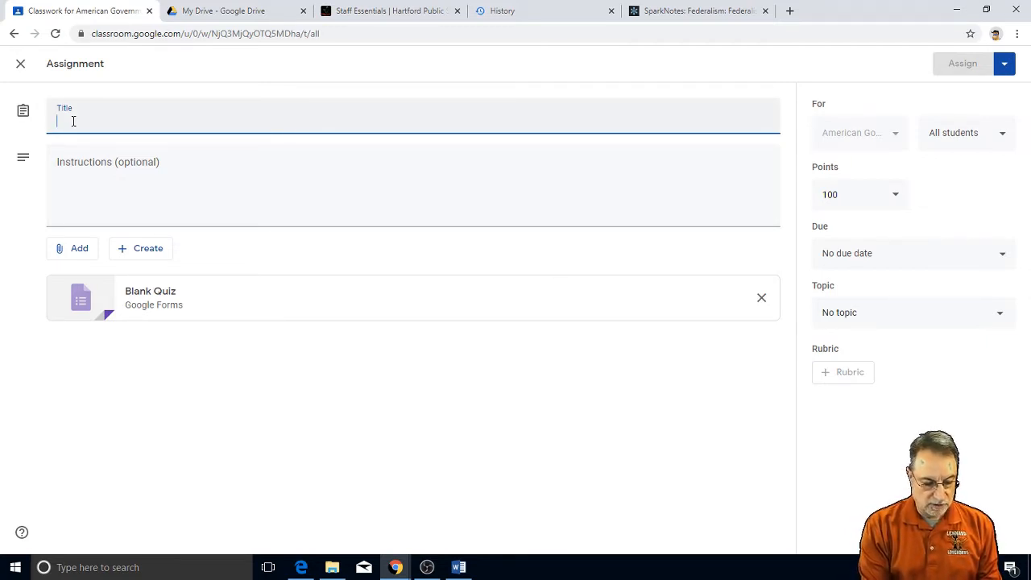
pyautogui.write('Federalism')
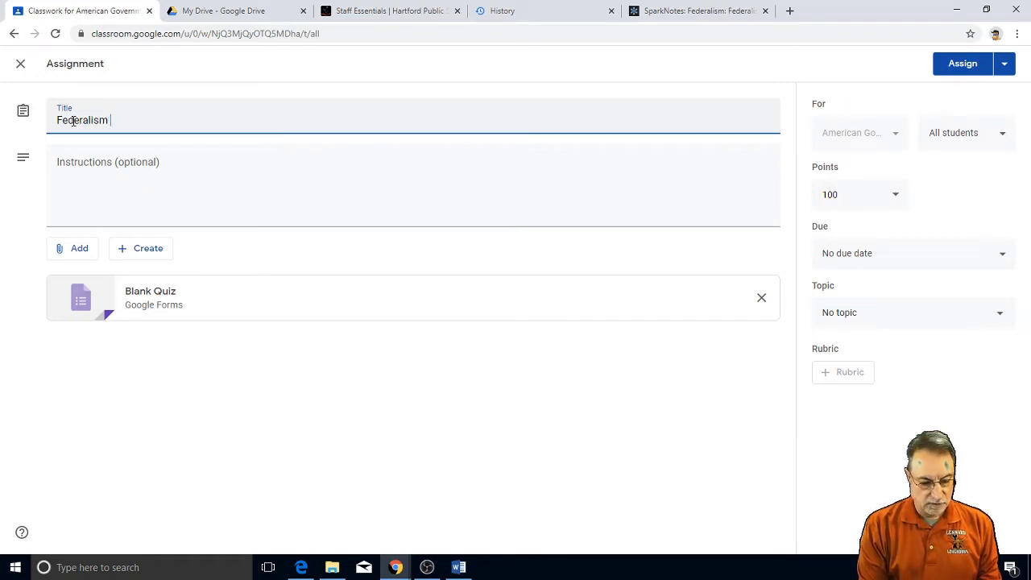
pyautogui.write(' Quiz')
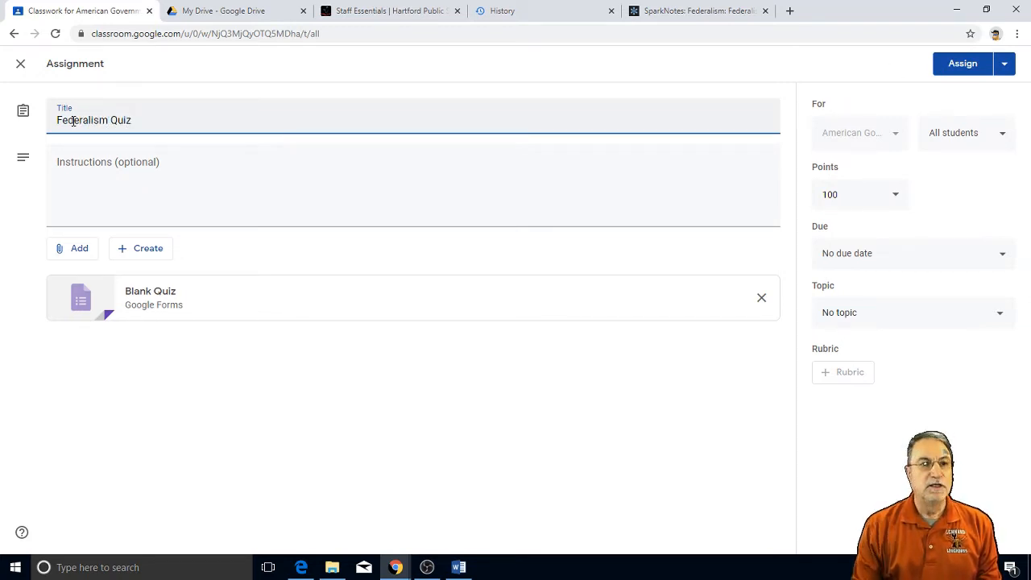
# Enter the assignment instructions "Take the quiz and submit once you have checked your answers"
pyautogui.click(82, 177)
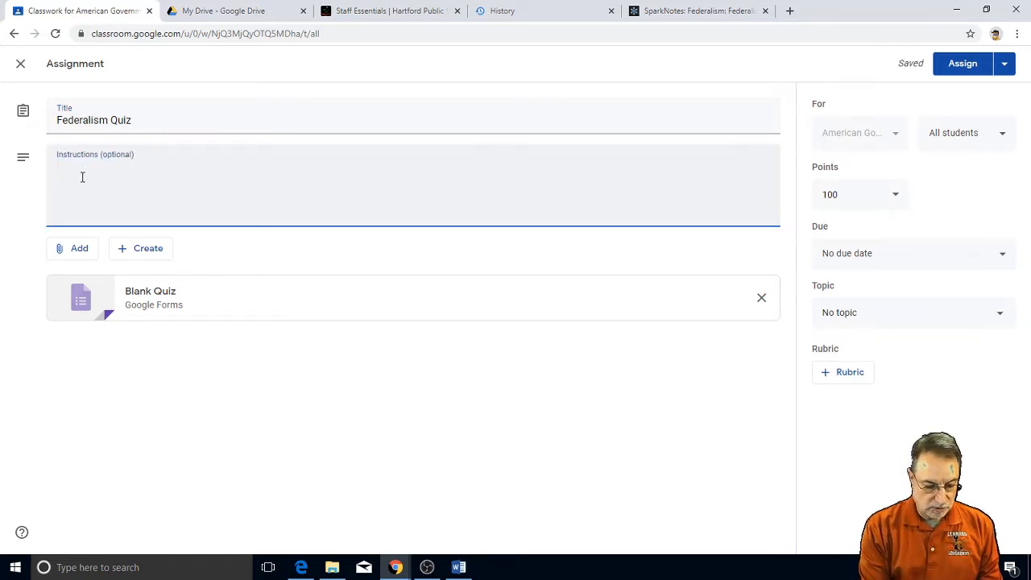
pyautogui.write('Take the')
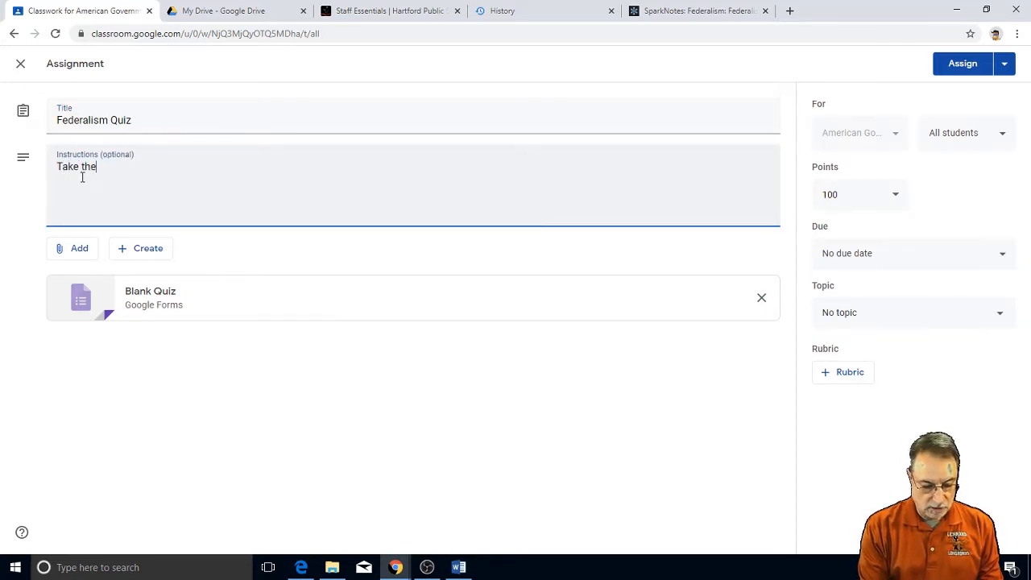
pyautogui.write(' quix')
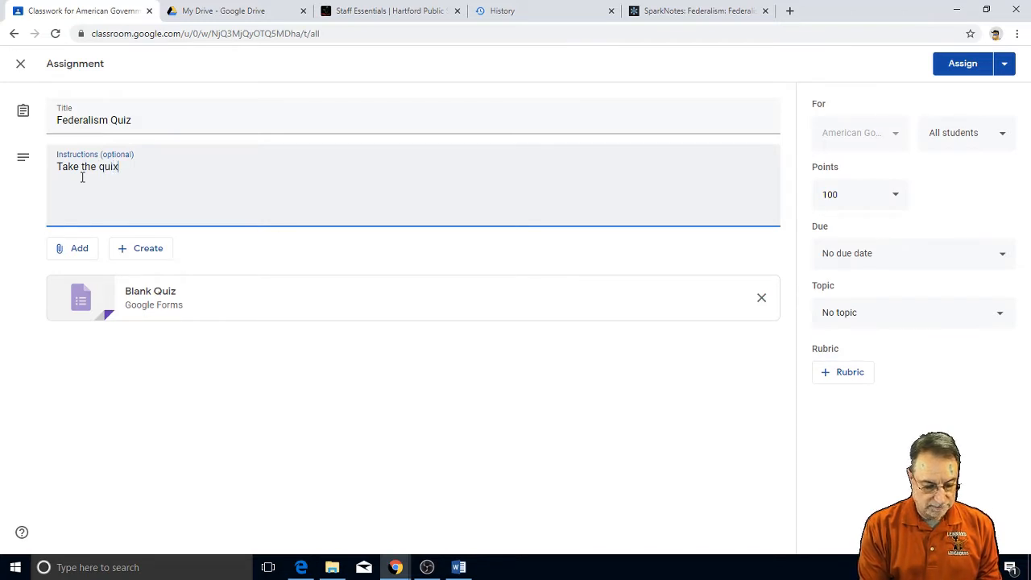
pyautogui.press('BackSpace')
pyautogui.write('z a')
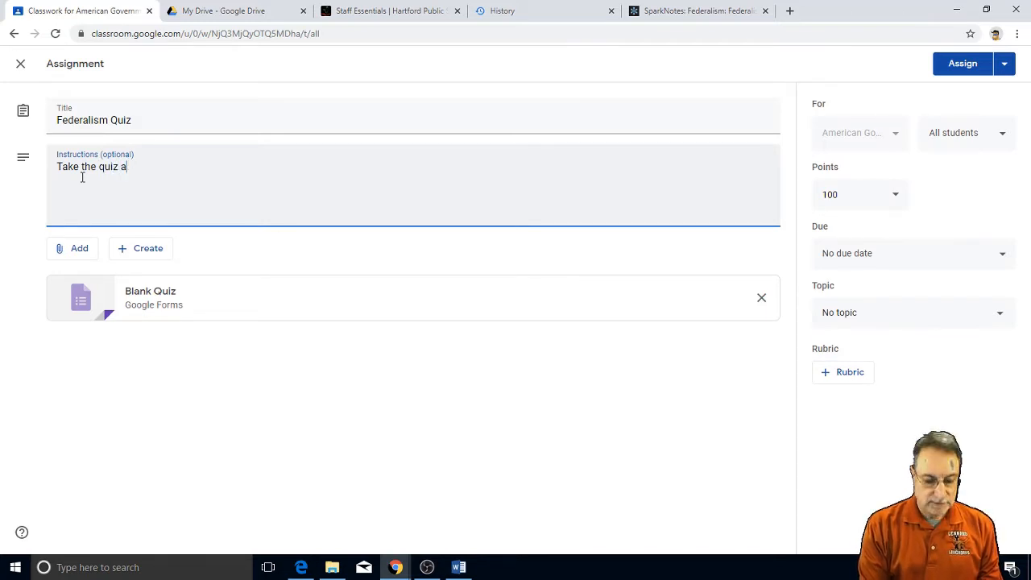
pyautogui.write('and su')
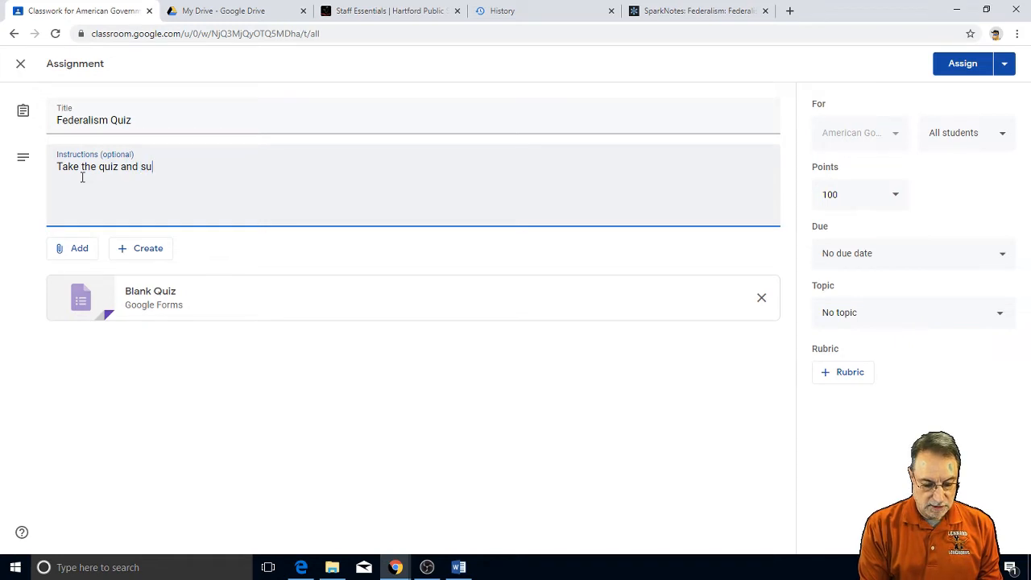
pyautogui.write('bmit o')
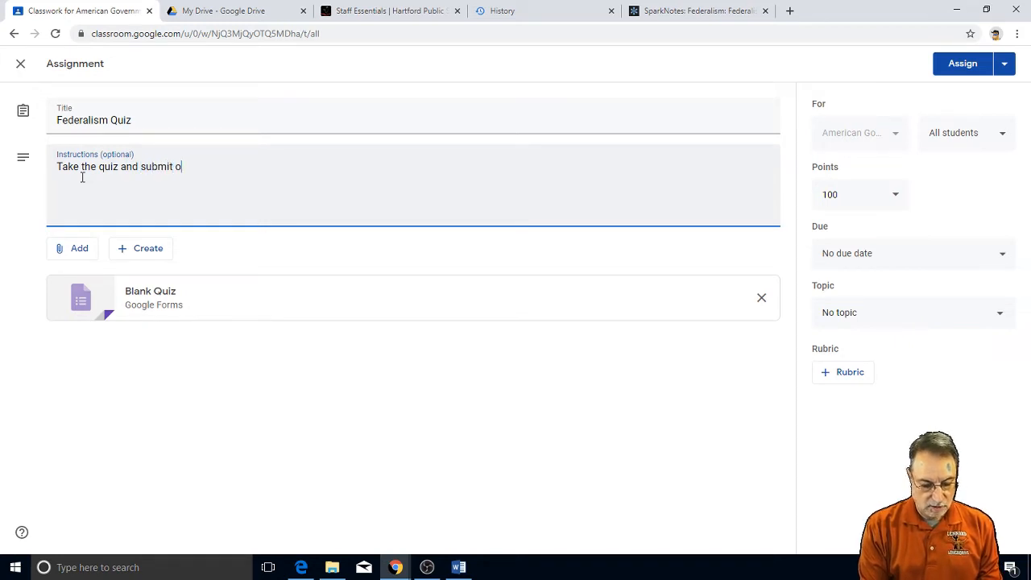
pyautogui.write('nce you ')
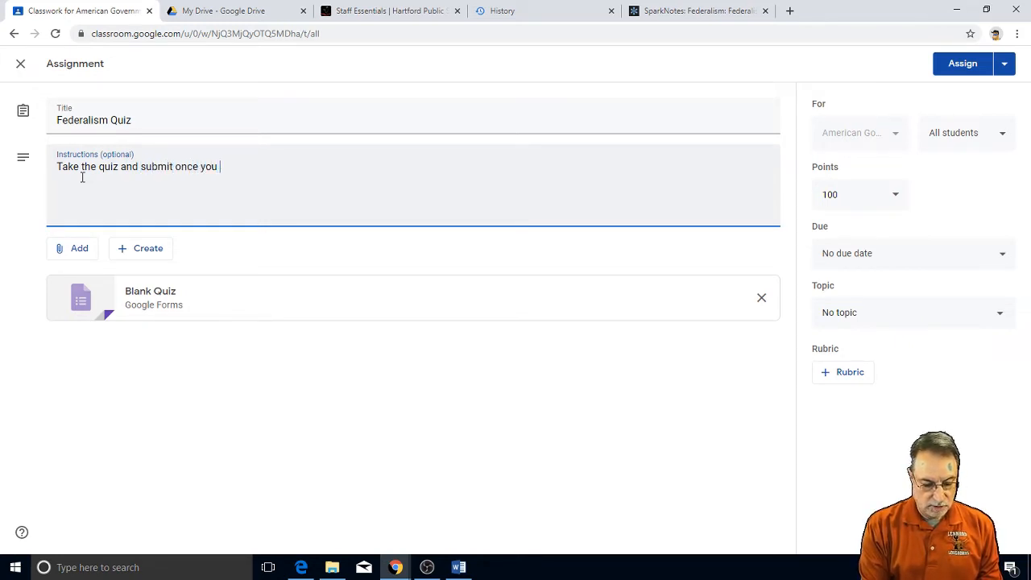
pyautogui.write('have che')
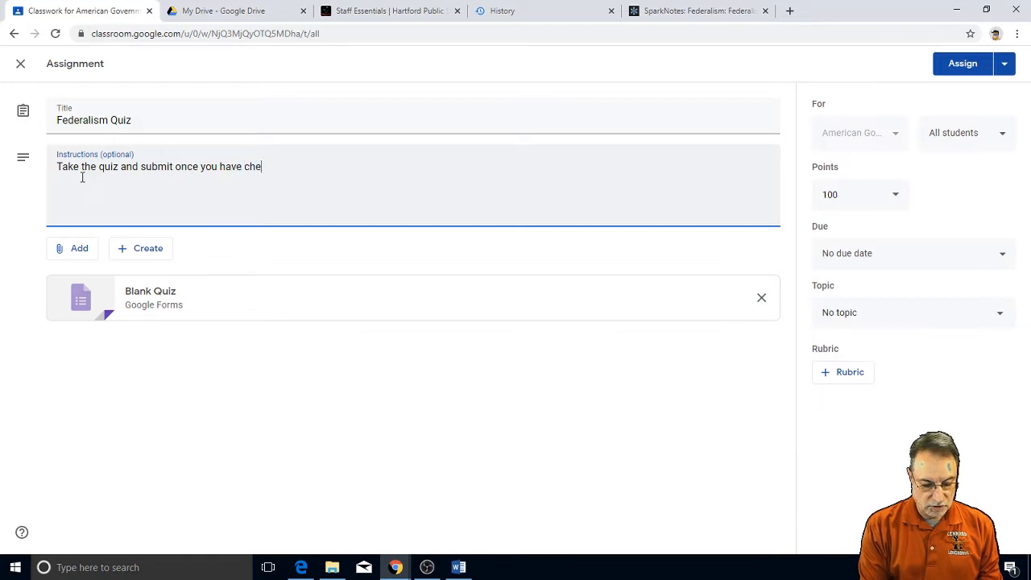
pyautogui.write('cked your ')
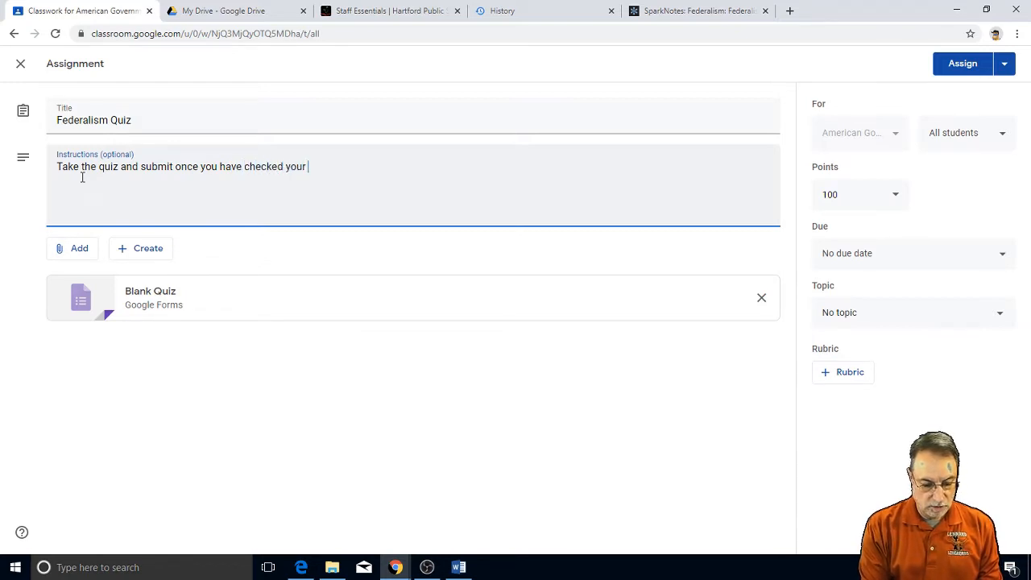
pyautogui.write('answers')
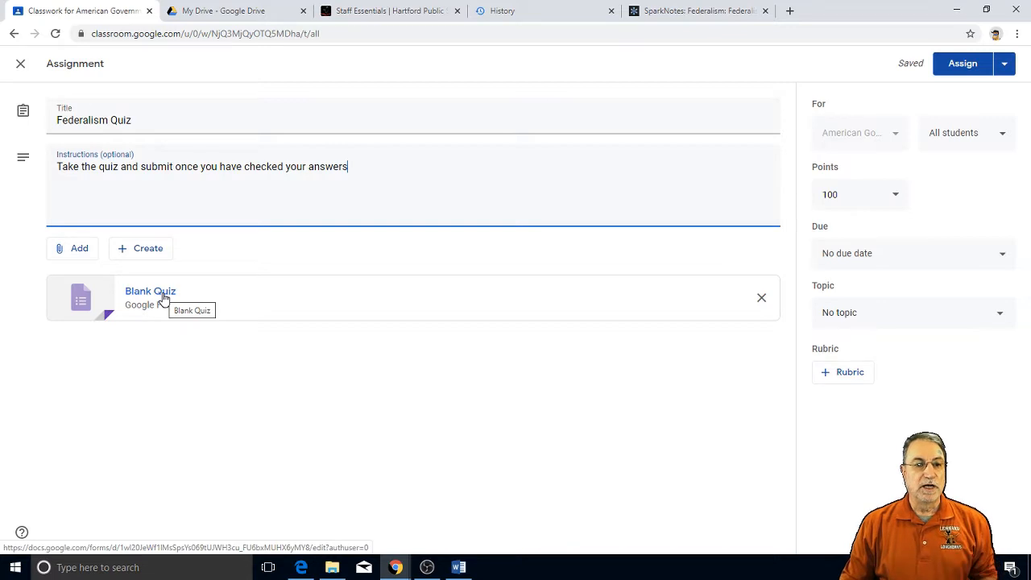
# Open the attached Blank Quiz form and change its heading to "Federalism Quiz Chapter 6"
pyautogui.click(163, 297)
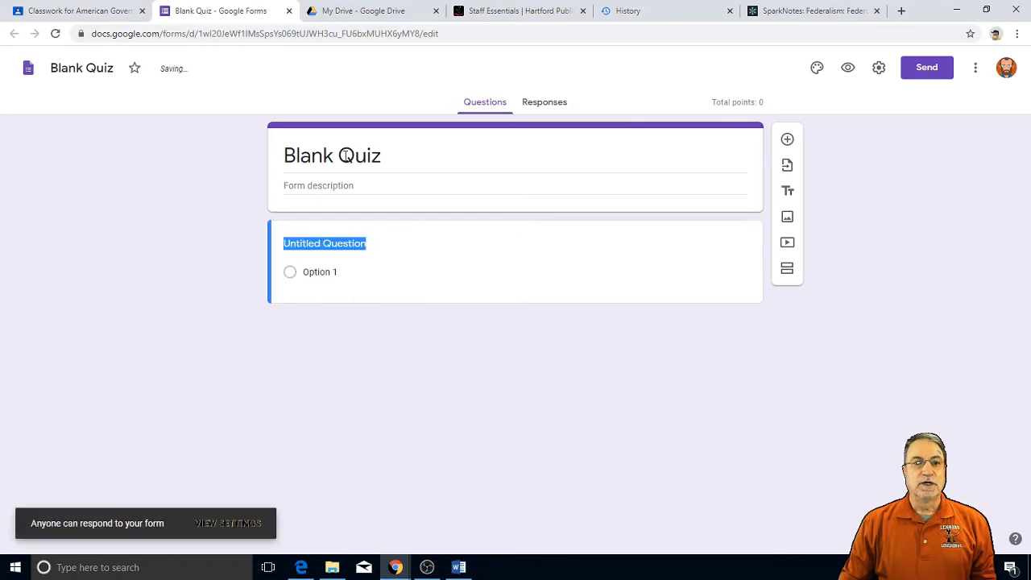
pyautogui.click(344, 156)
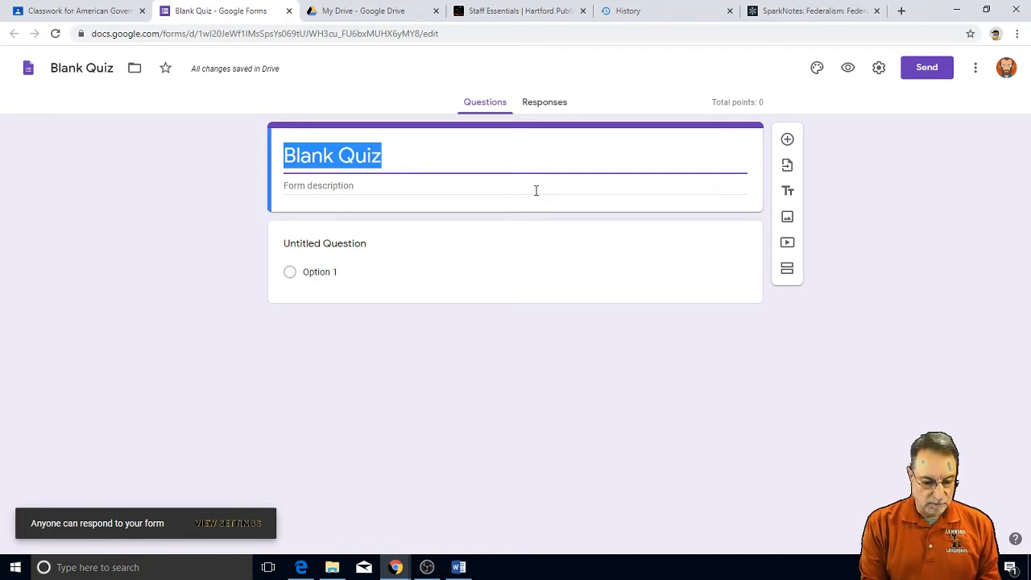
pyautogui.write('Fe')
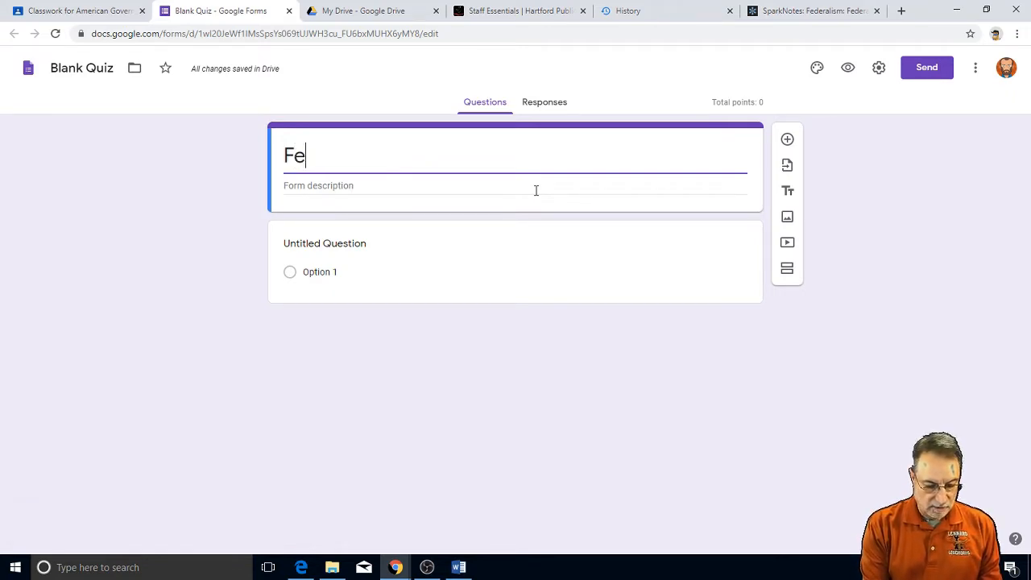
pyautogui.write('dera')
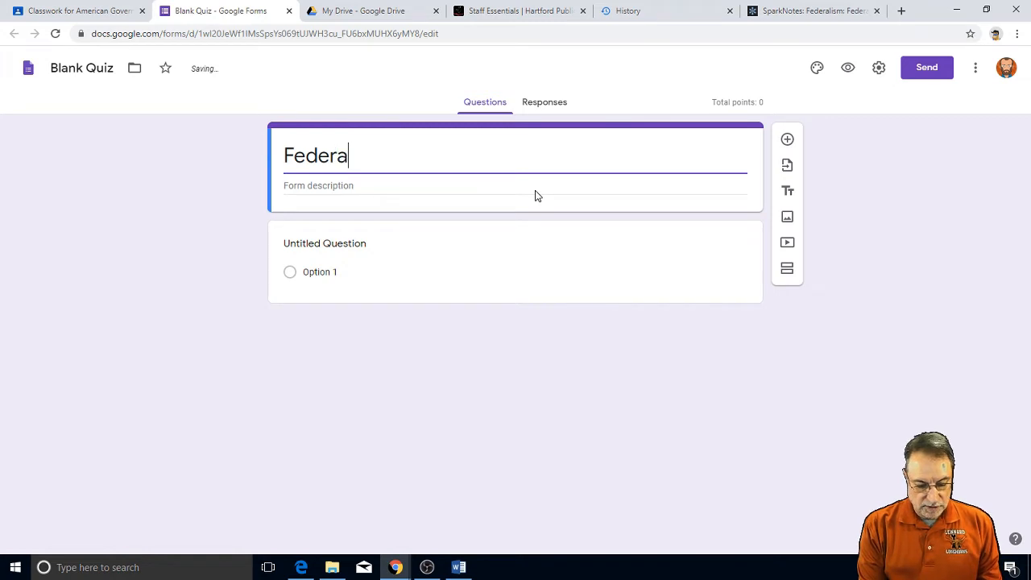
pyautogui.write('lism Qu')
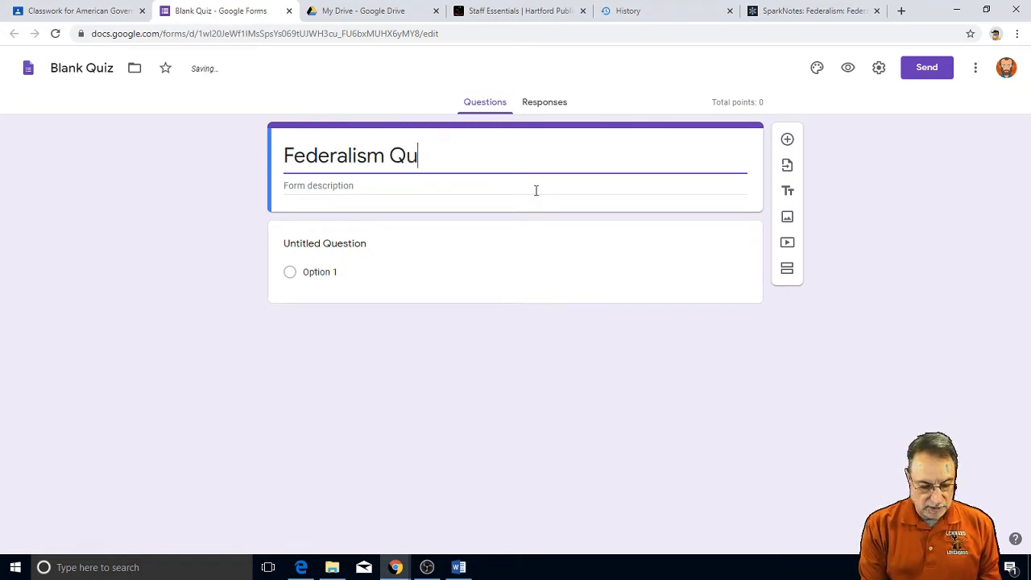
pyautogui.write('iz')
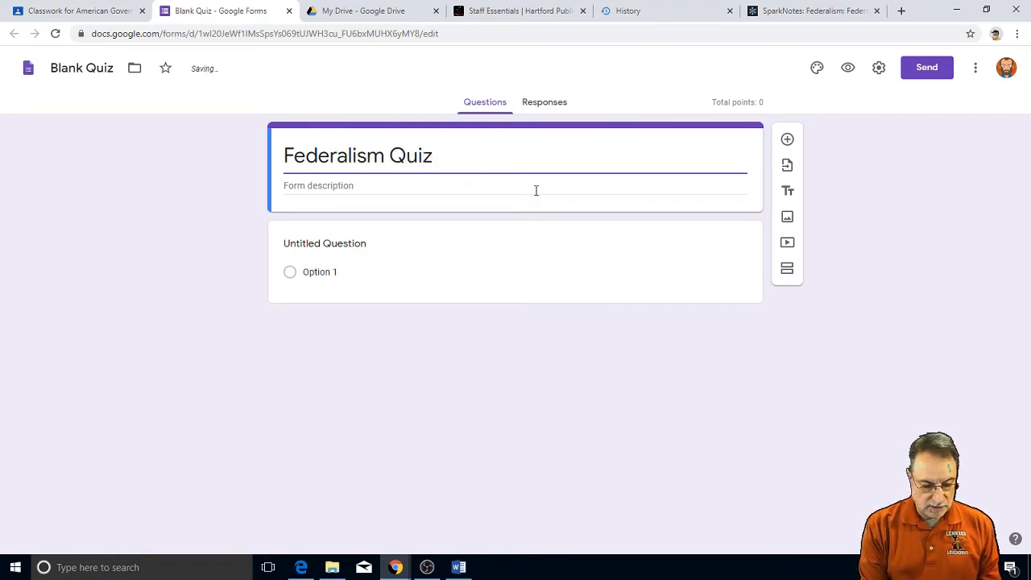
pyautogui.write(' Chapter ')
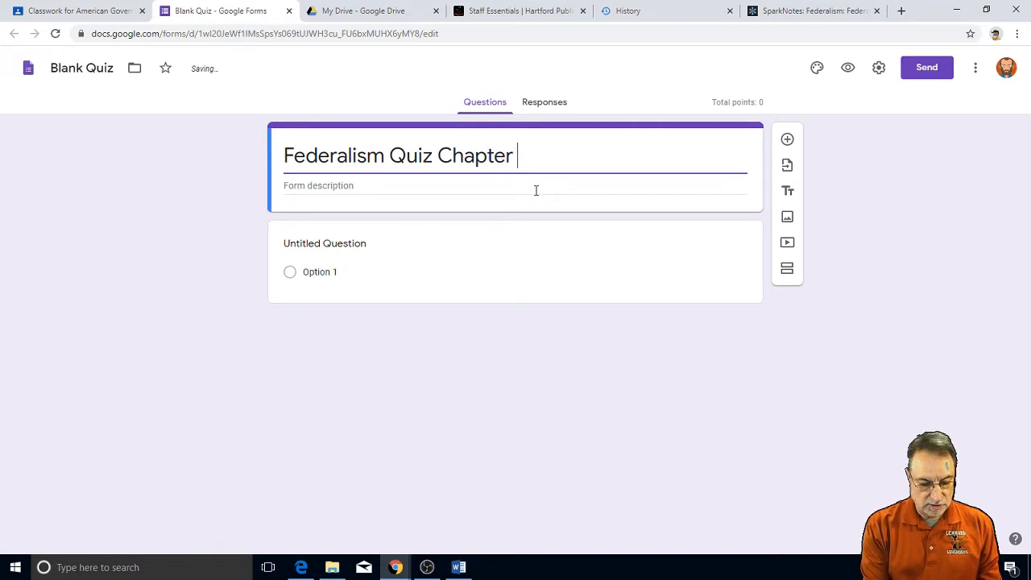
pyautogui.write('6')
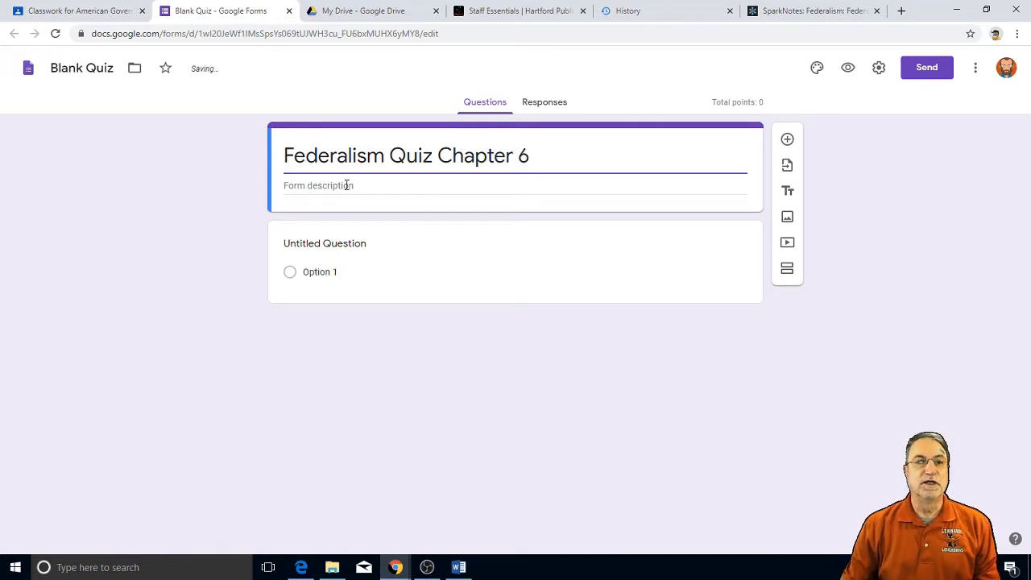
# Set the form description to "Quiz at the end of Chapter 6"
pyautogui.click(343, 185)
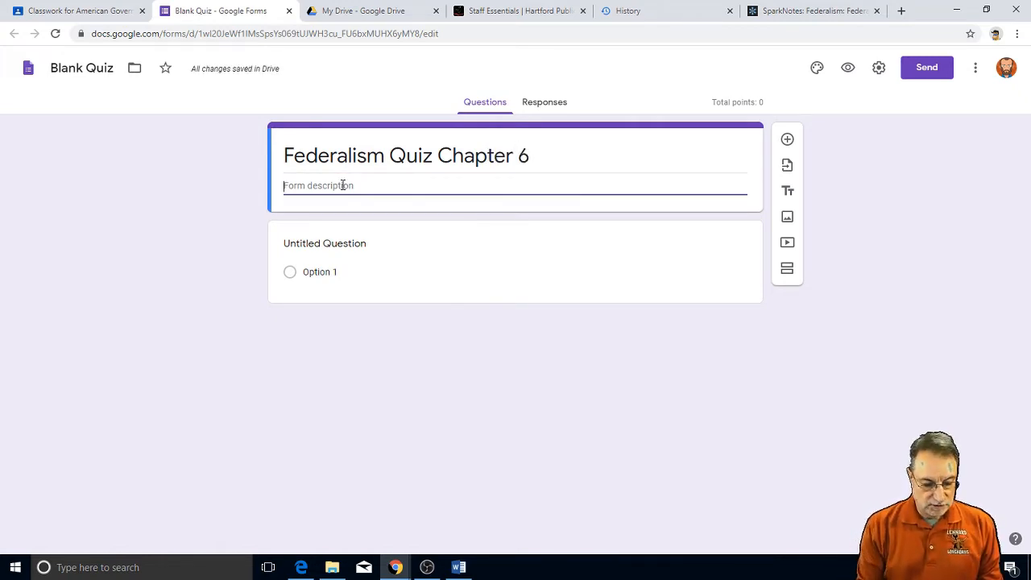
pyautogui.write('Quiz a')
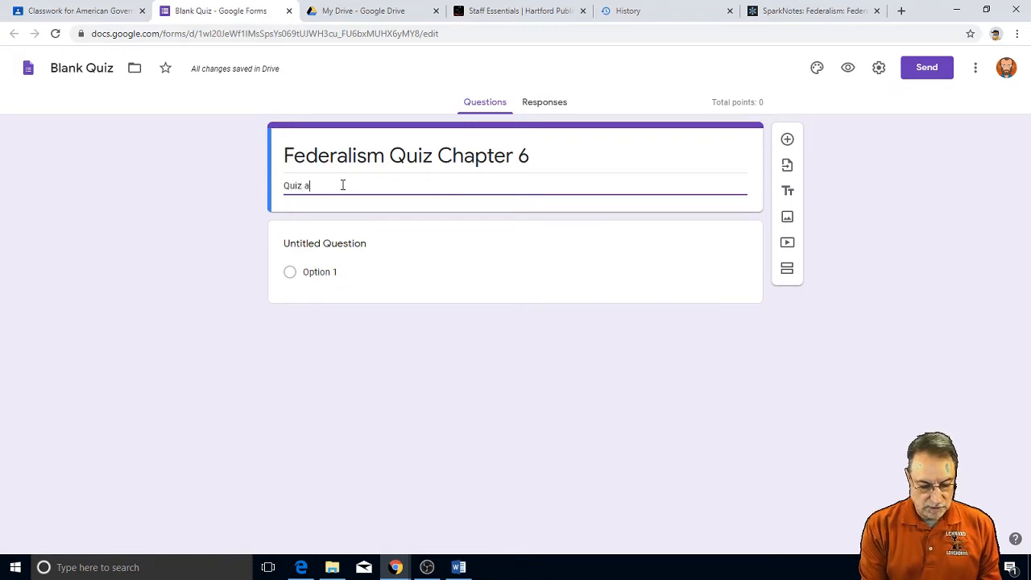
pyautogui.write('t the end of ')
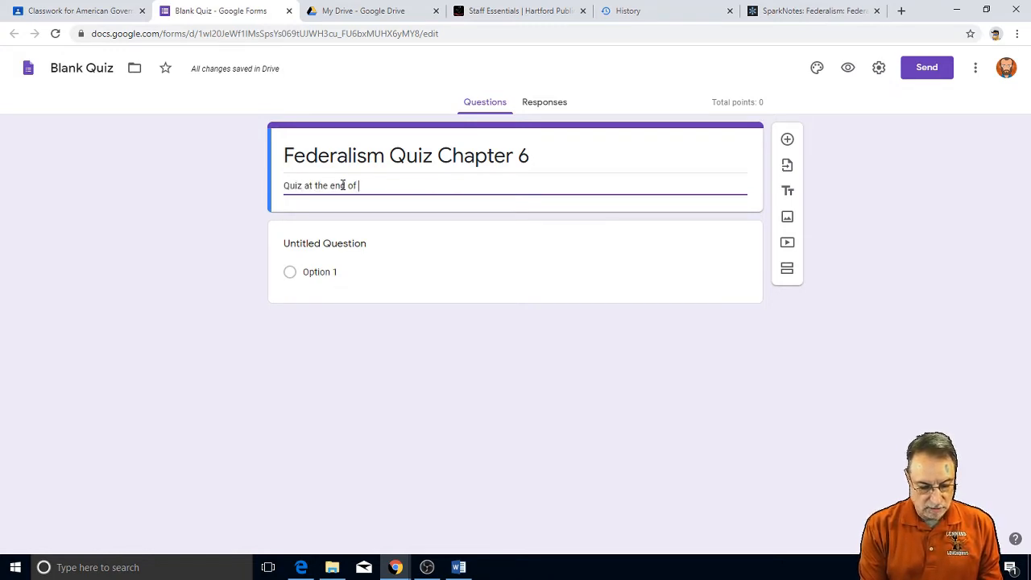
pyautogui.write('Chapter 6')
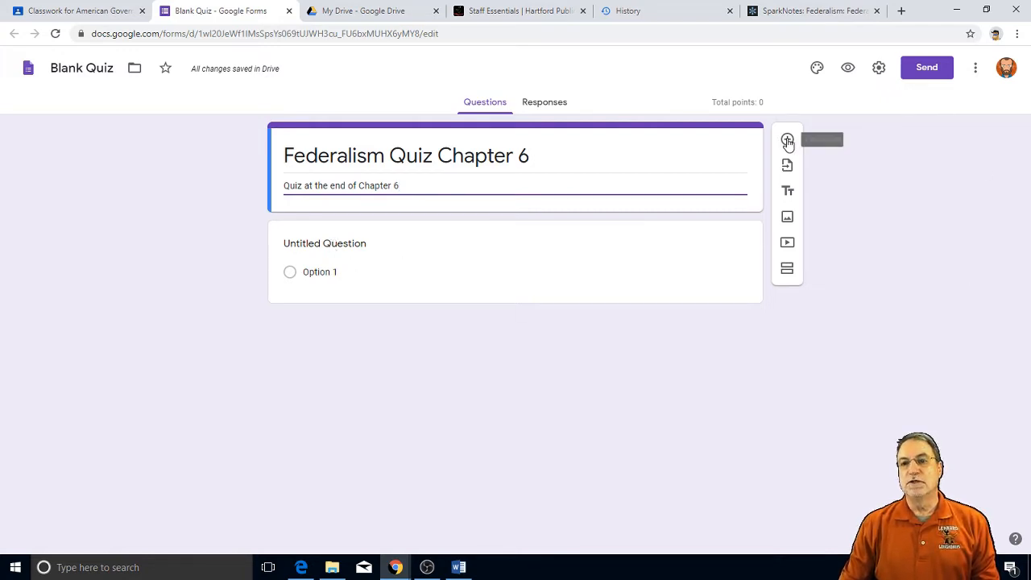
# Select the form's untitled question for editing, and copy question 1 about McCulloch v. Maryland from the Federalism Quiz document in Word
pyautogui.click(333, 243)
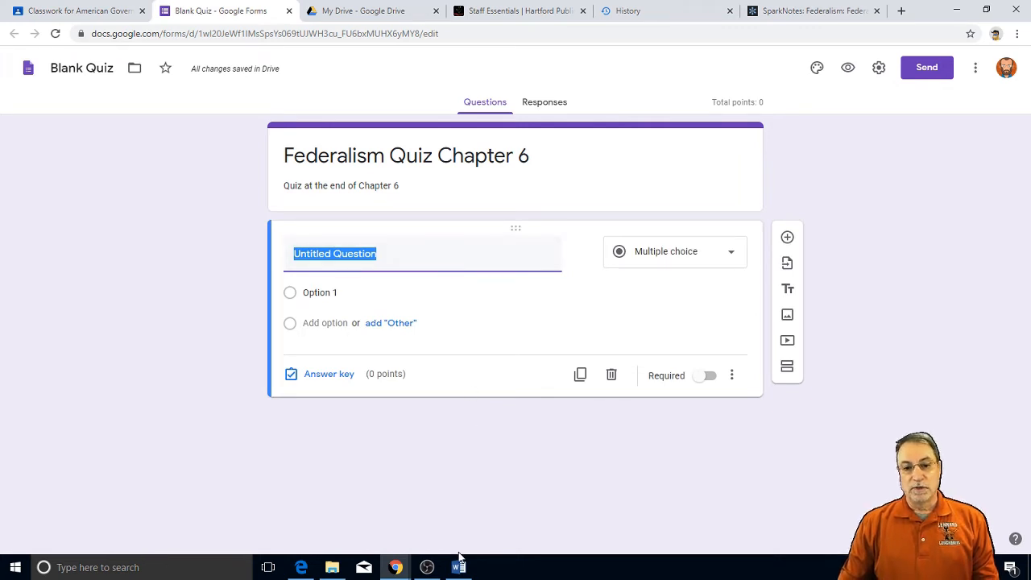
pyautogui.moveTo(459, 570)
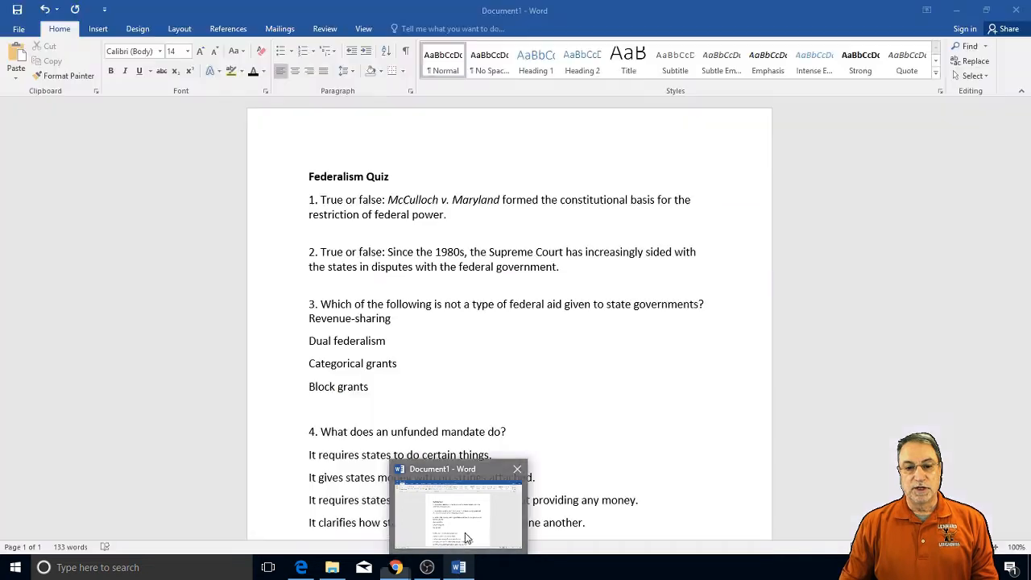
pyautogui.click(464, 532)
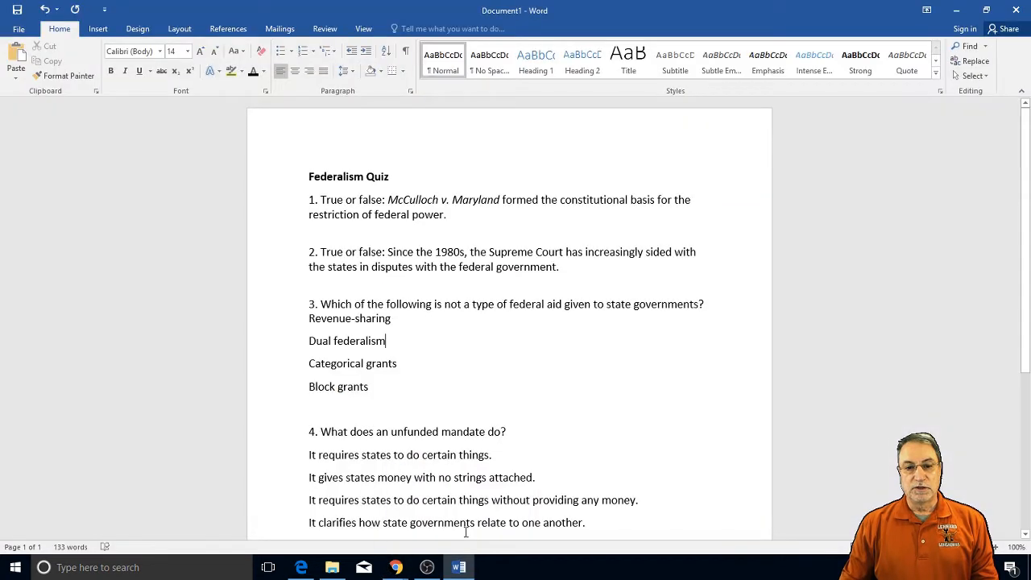
pyautogui.click(308, 200)
pyautogui.moveTo(316, 201); pyautogui.dragTo(442, 207)
pyautogui.rightClick(442, 208)
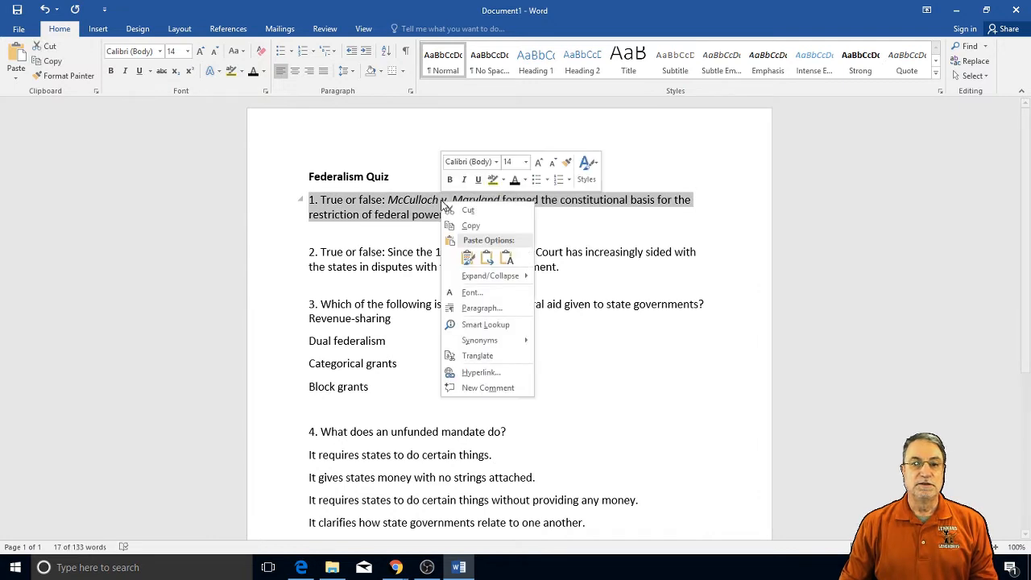
pyautogui.click(471, 223)
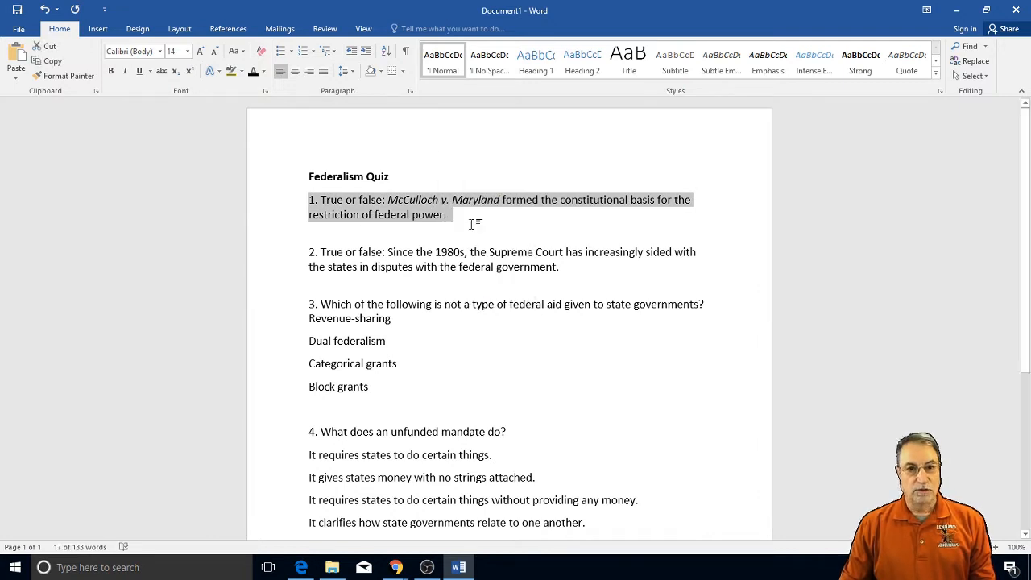
# Back in Google Forms, paste the copied text as the first question and add all suggested answers, True and False
pyautogui.hotkey('alt', 'Tab')
pyautogui.rightClick(306, 255)
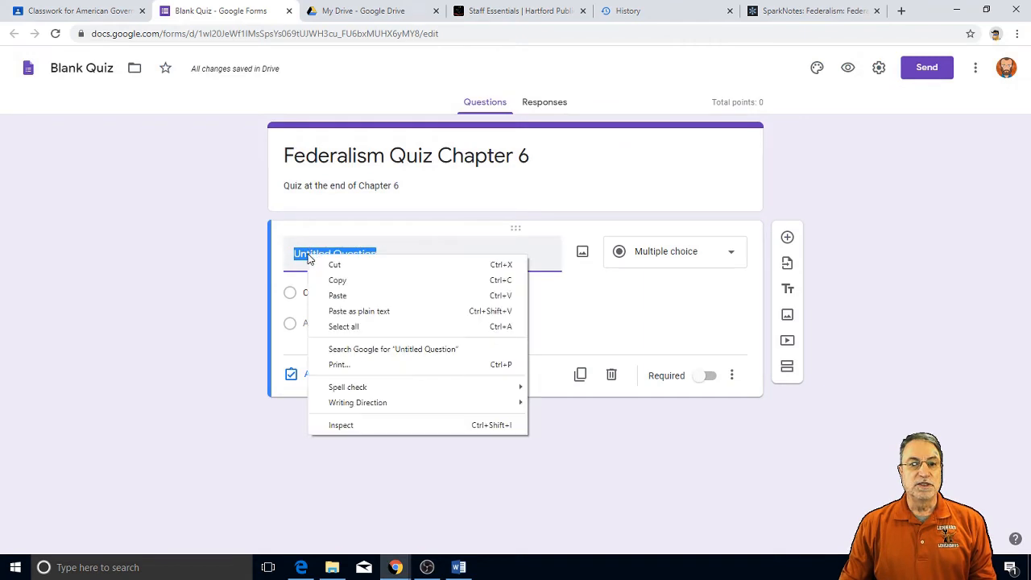
pyautogui.click(344, 295)
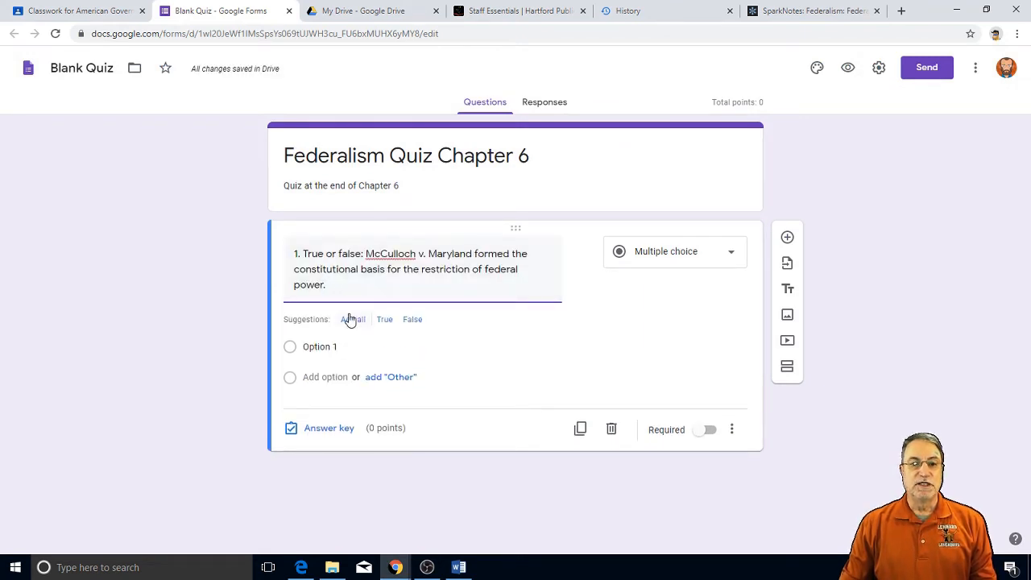
pyautogui.click(352, 321)
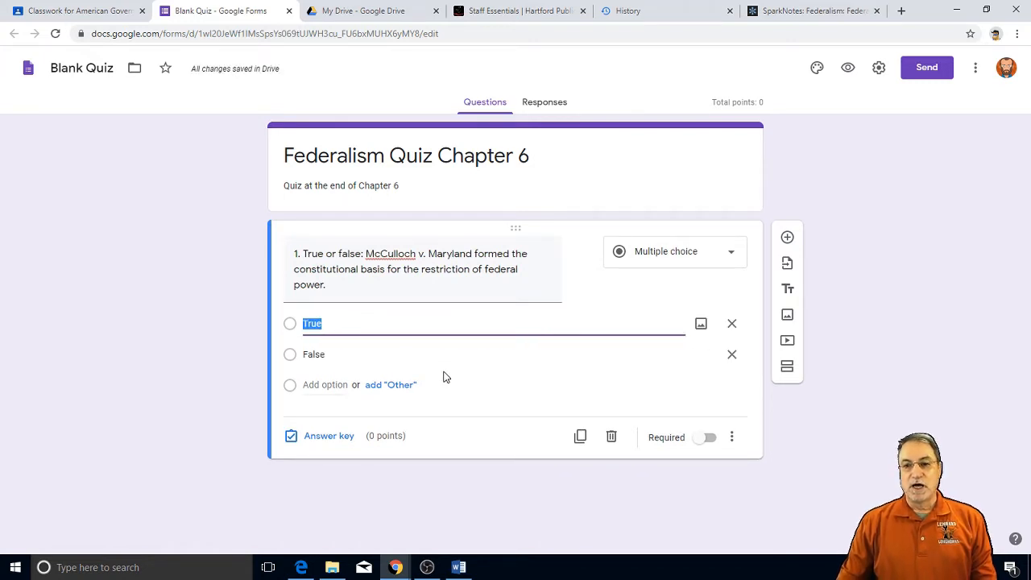
# Make question 1 required and set its answer key to False, worth 1 point
pyautogui.click(705, 437)
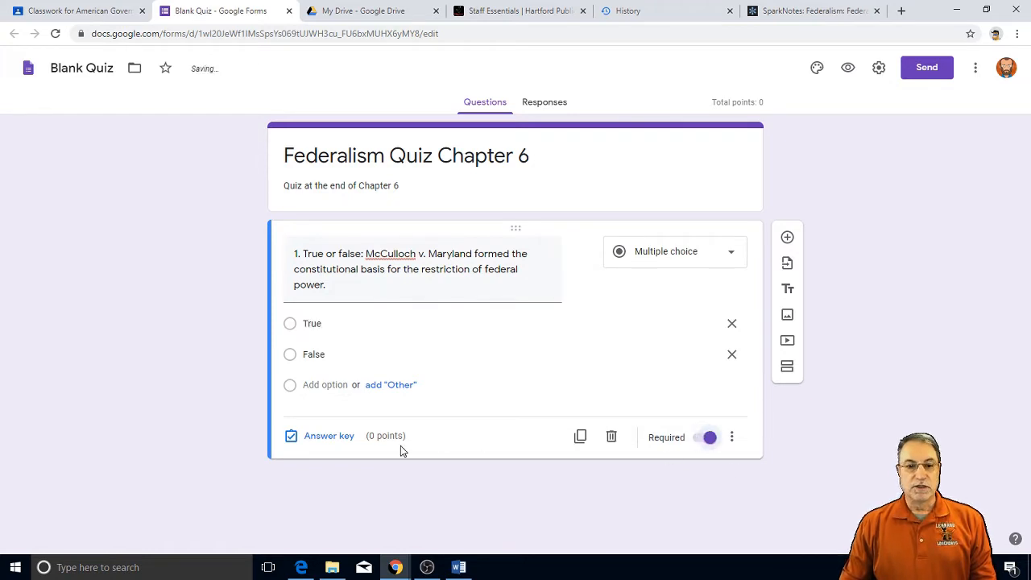
pyautogui.click(316, 440)
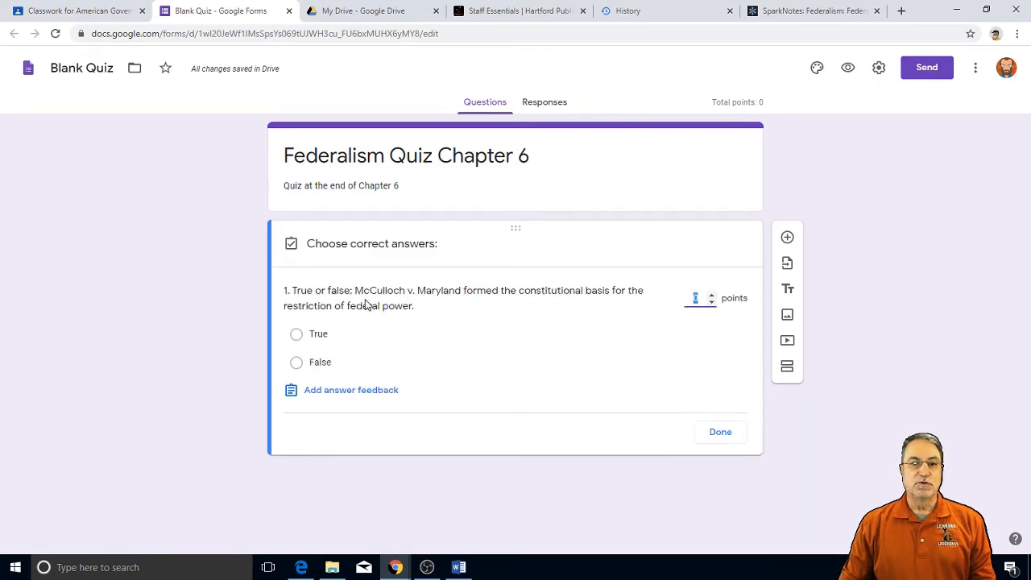
pyautogui.click(297, 364)
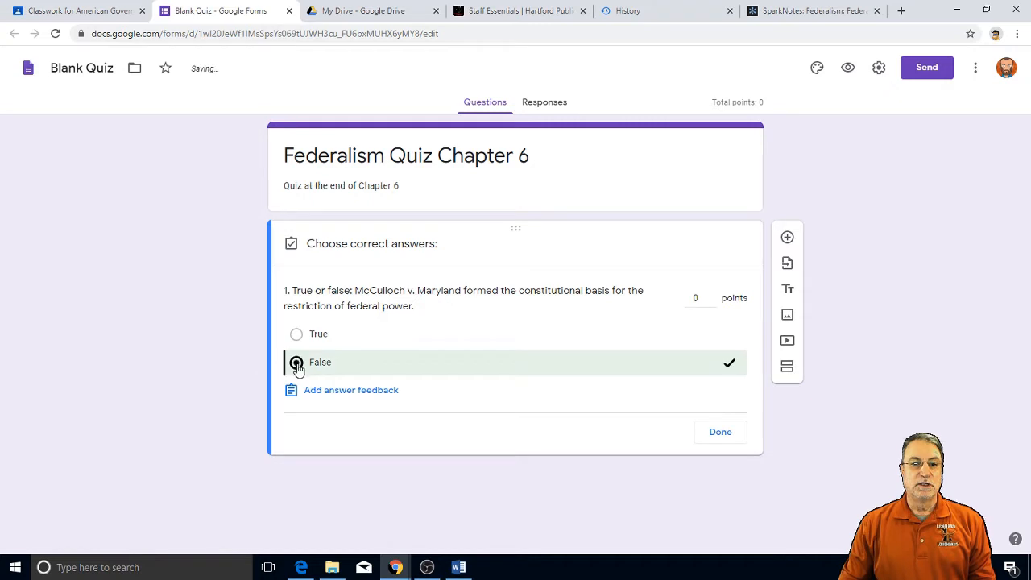
pyautogui.click(712, 295)
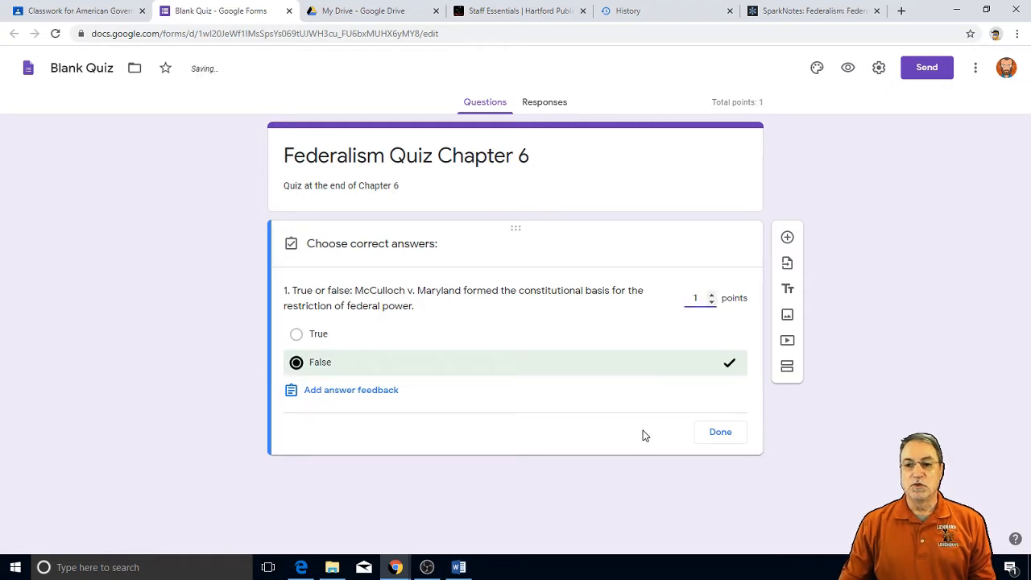
pyautogui.click(720, 433)
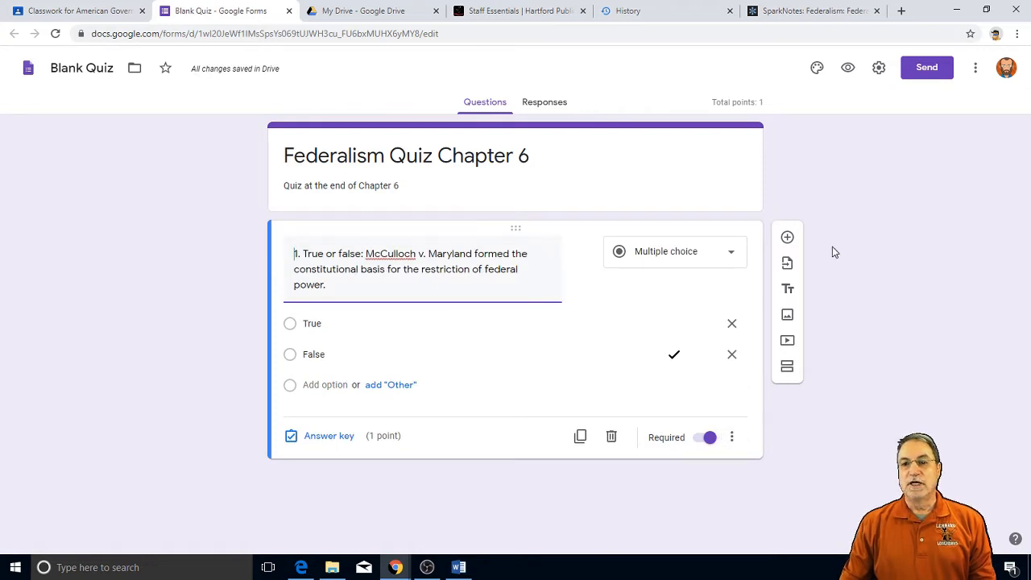
# Add a second question to the form, and copy question 2 about the Supreme Court since the 1980s from the Word document
pyautogui.click(786, 238)
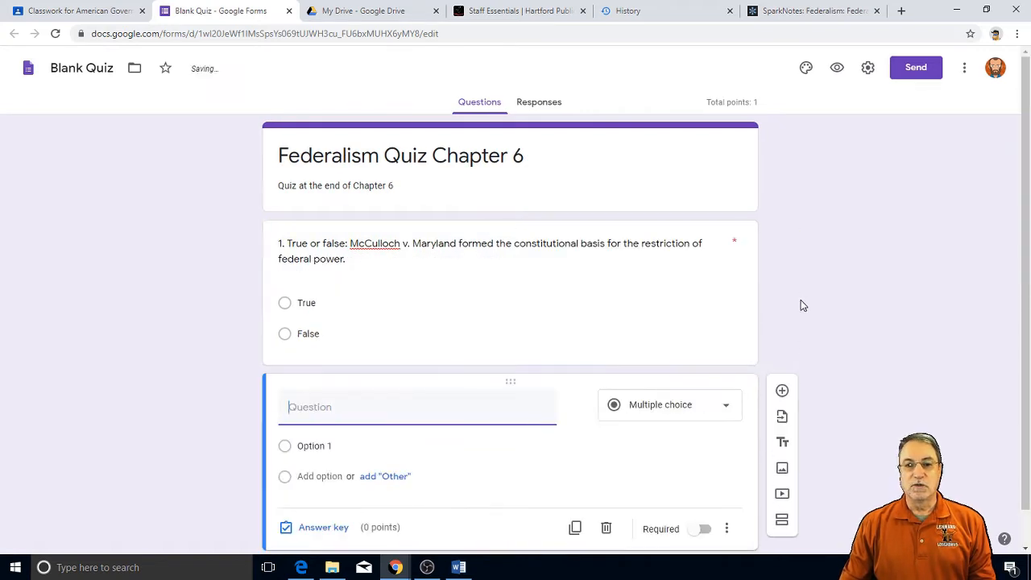
pyautogui.hotkey('alt', 'Tab')
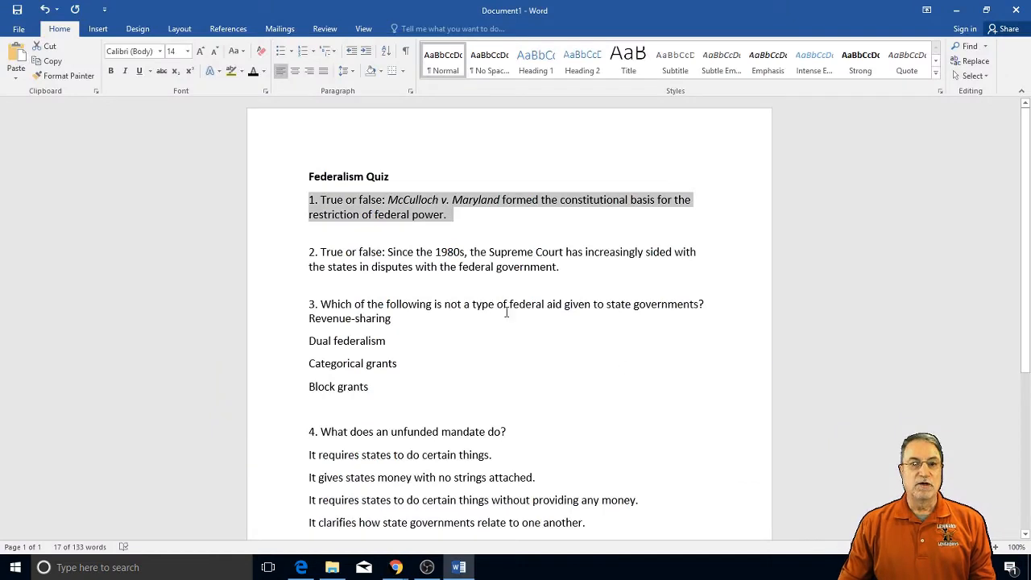
pyautogui.moveTo(310, 252); pyautogui.dragTo(551, 267)
pyautogui.rightClick(534, 254)
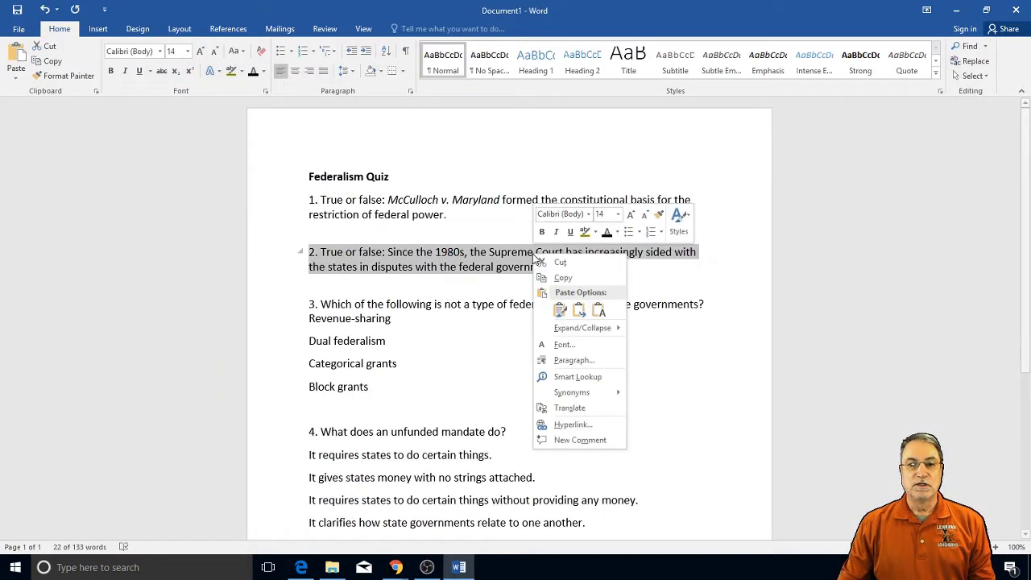
pyautogui.click(561, 279)
# Back in Google Forms, paste the copied text as the second question and add all suggested answers, True and False
pyautogui.hotkey('alt', 'Tab')
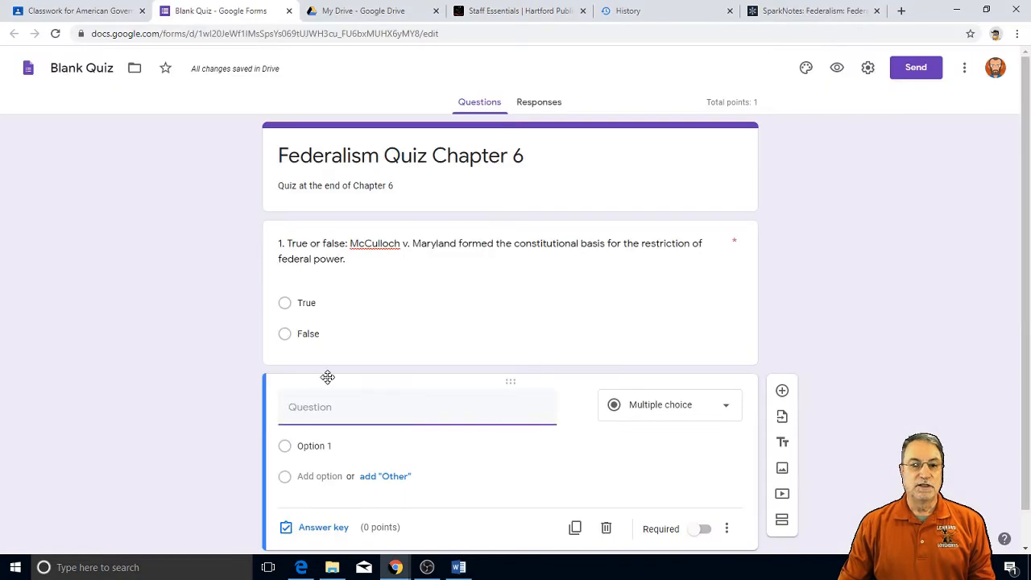
pyautogui.rightClick(308, 409)
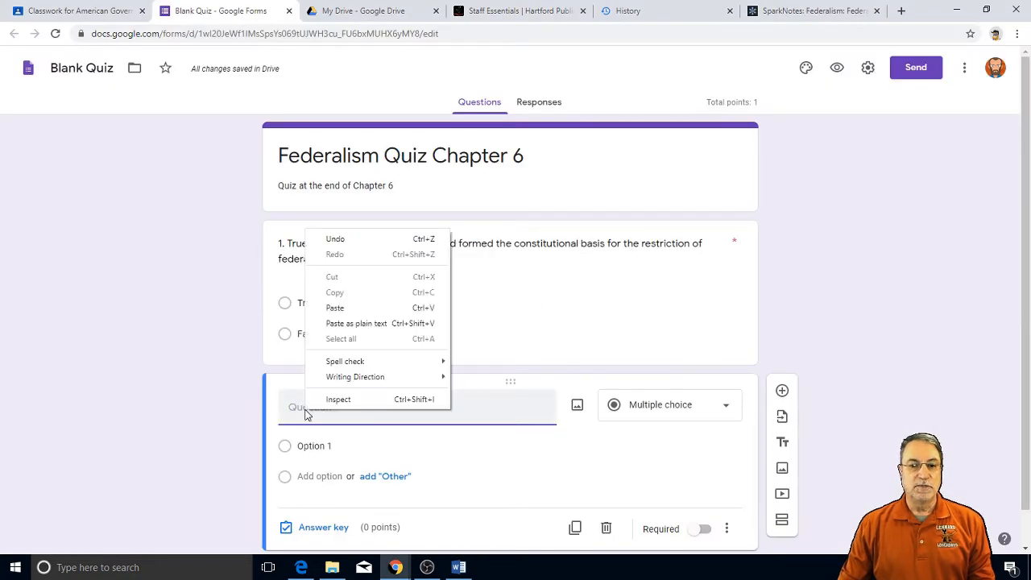
pyautogui.click(334, 308)
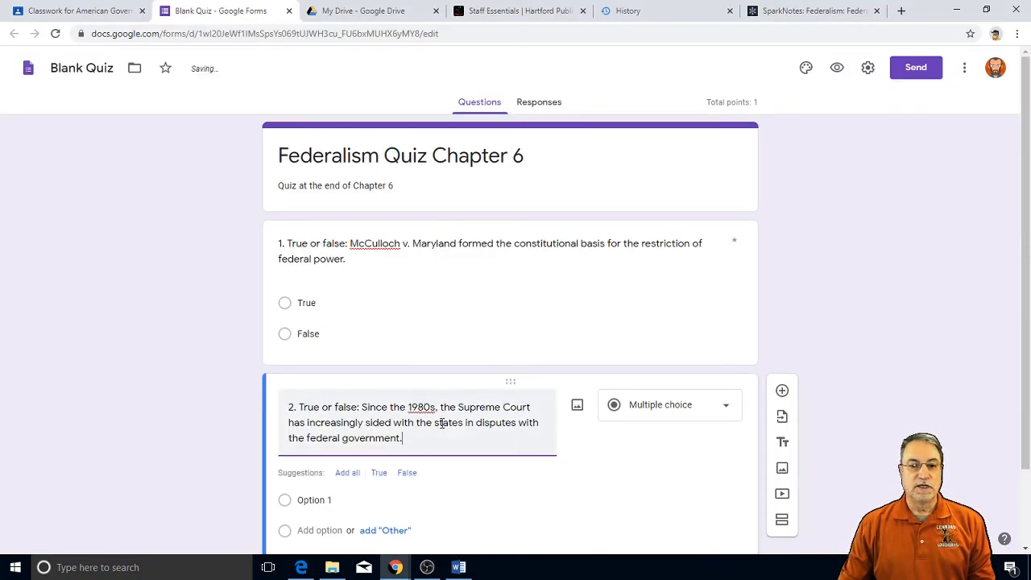
pyautogui.click(347, 474)
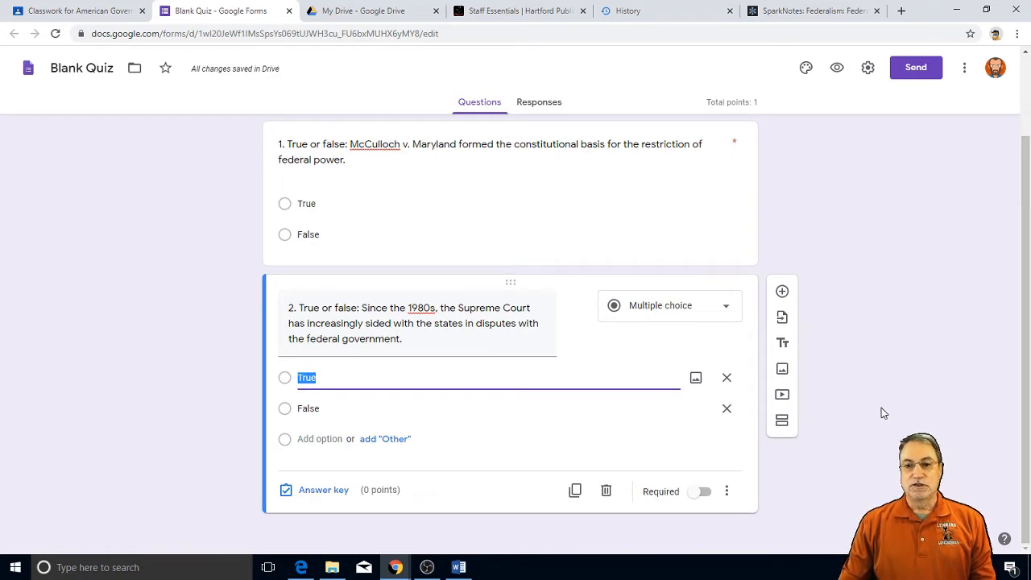
# Set question 2's answer key to True, worth 1 point, and make the question required
pyautogui.click(332, 492)
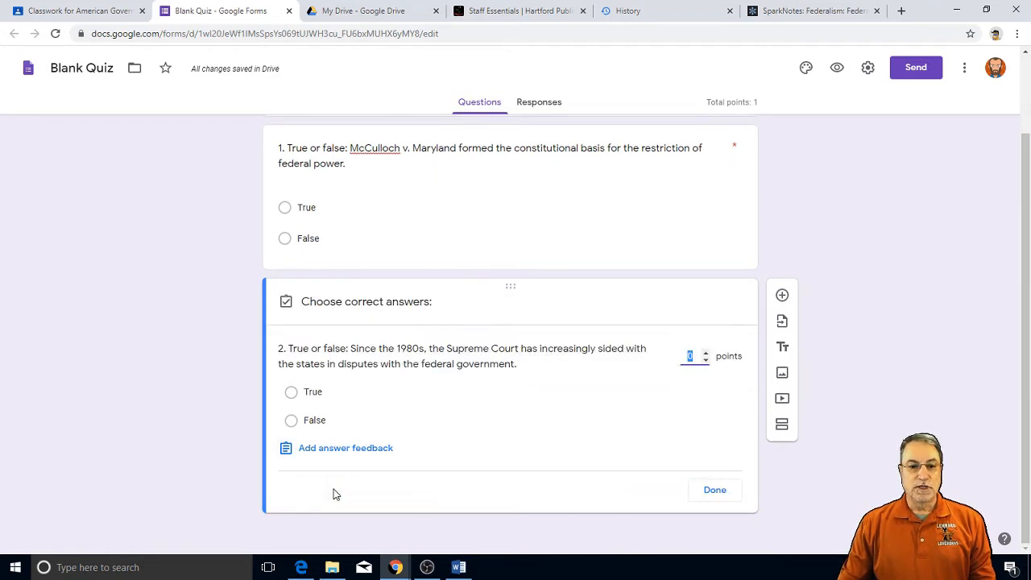
pyautogui.click(290, 393)
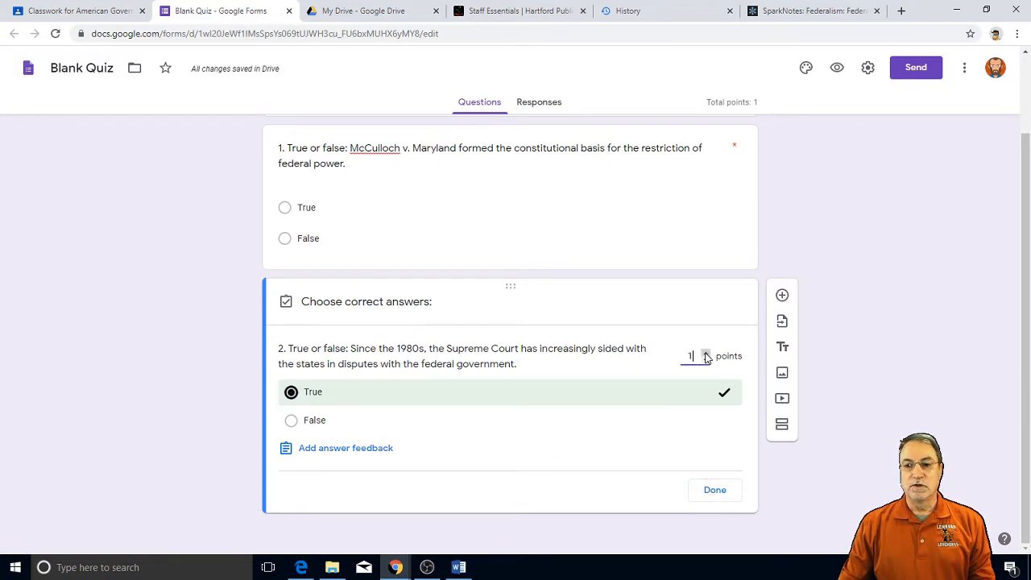
pyautogui.click(714, 490)
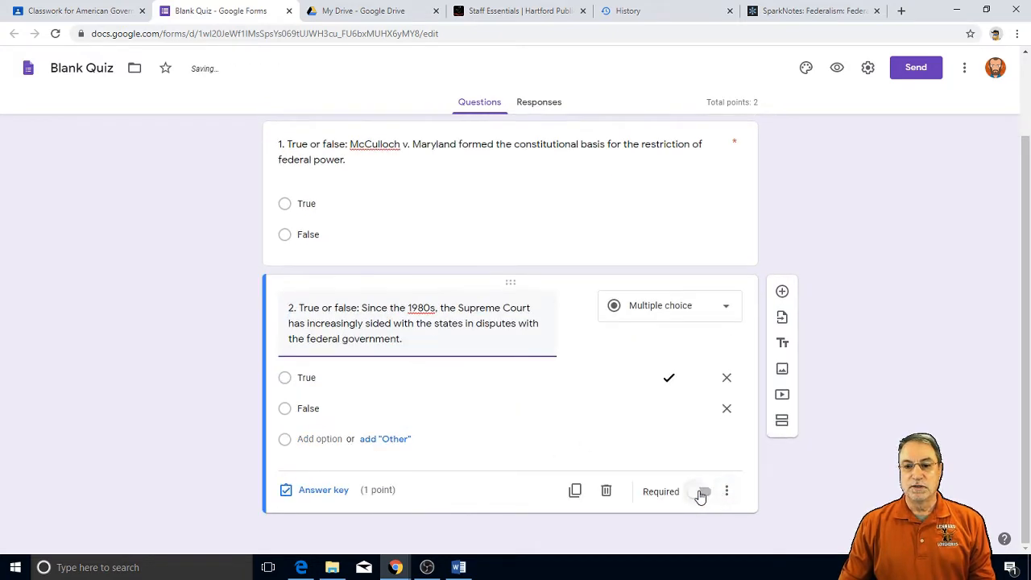
pyautogui.click(700, 493)
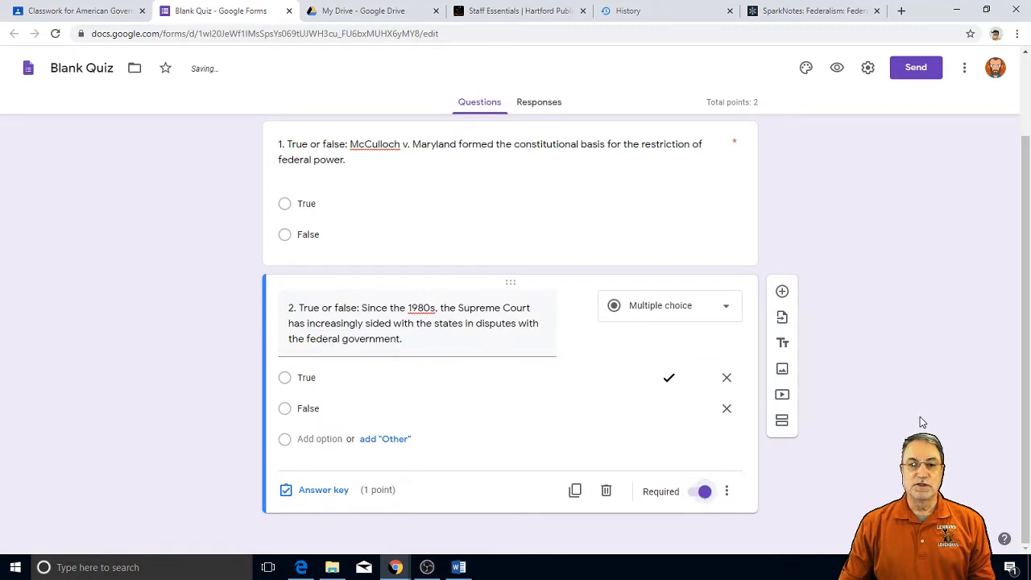
# Add a third question to the form, and copy question 3 about federal aid together with the Revenue-sharing line from the Word document
pyautogui.click(781, 291)
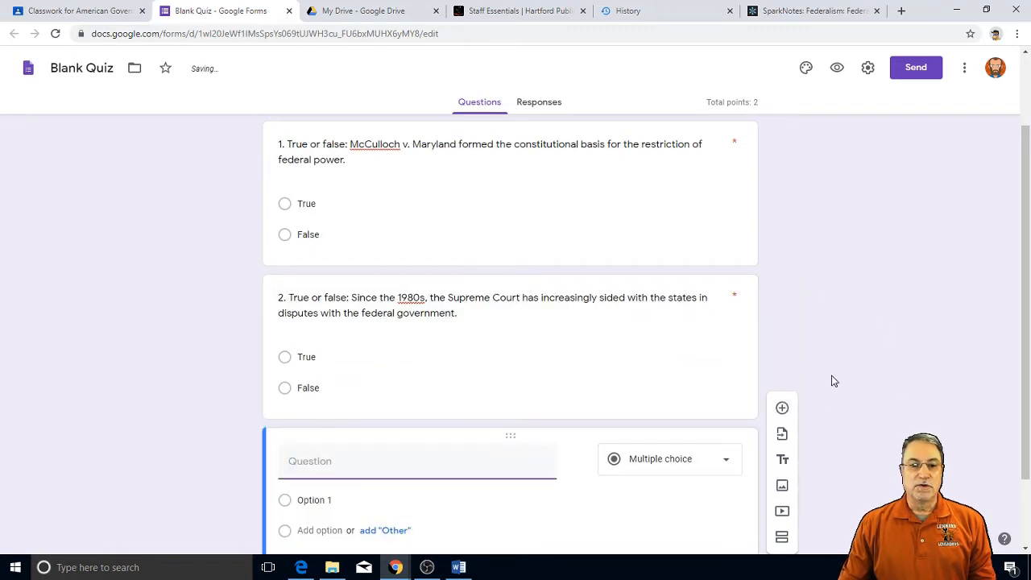
pyautogui.hotkey('alt', 'Tab')
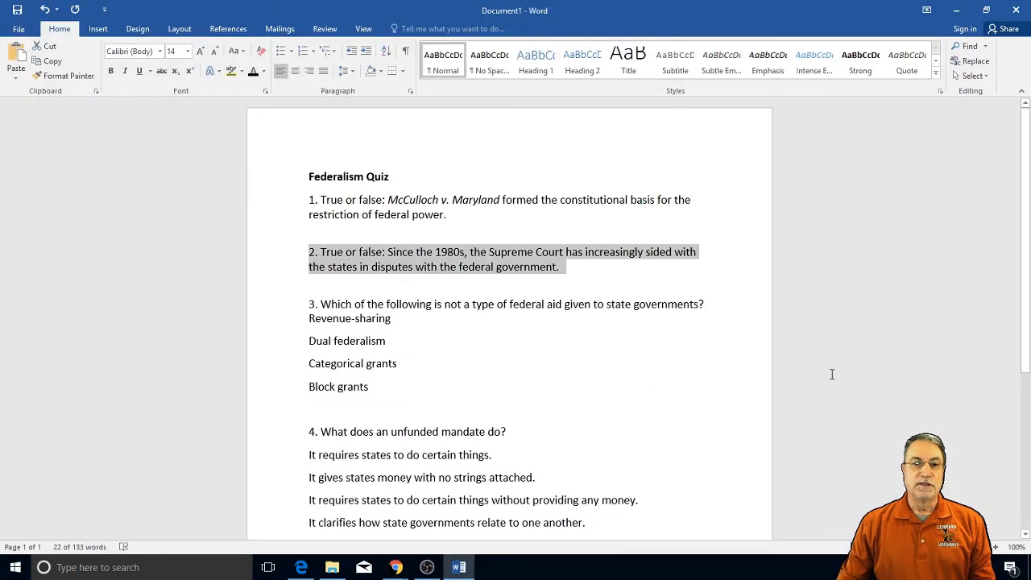
pyautogui.moveTo(308, 304); pyautogui.dragTo(381, 315)
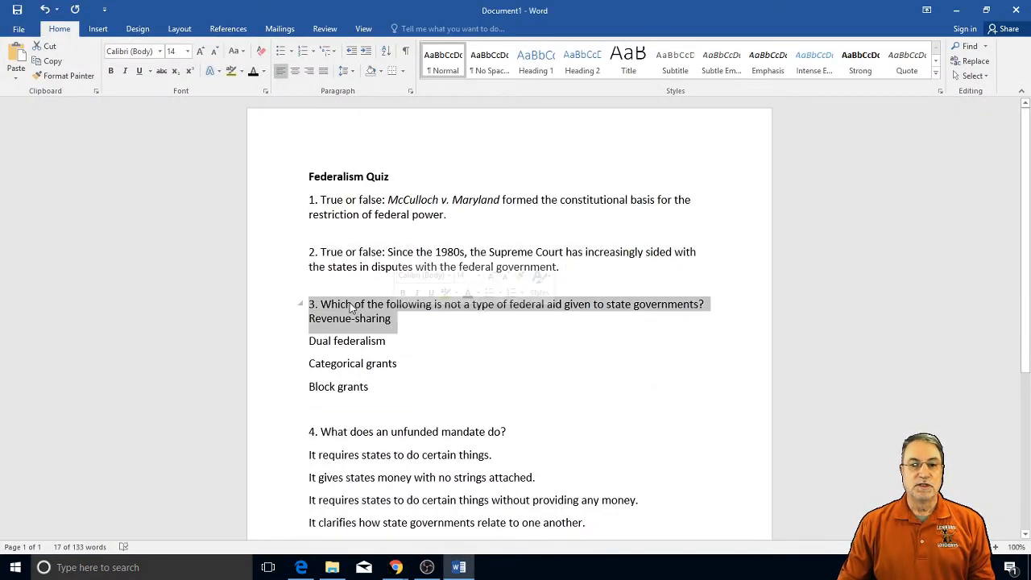
pyautogui.rightClick(352, 305)
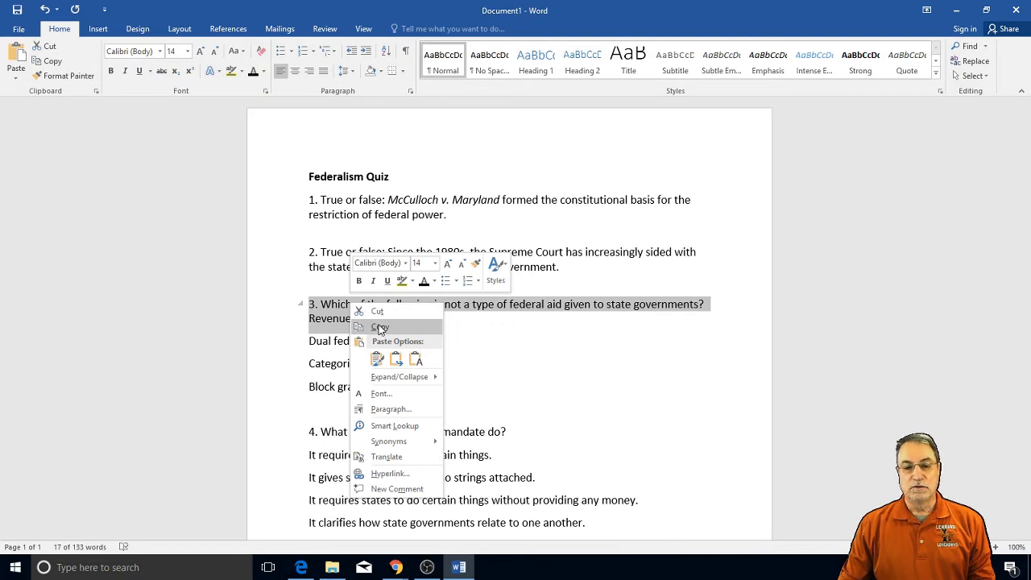
pyautogui.click(379, 327)
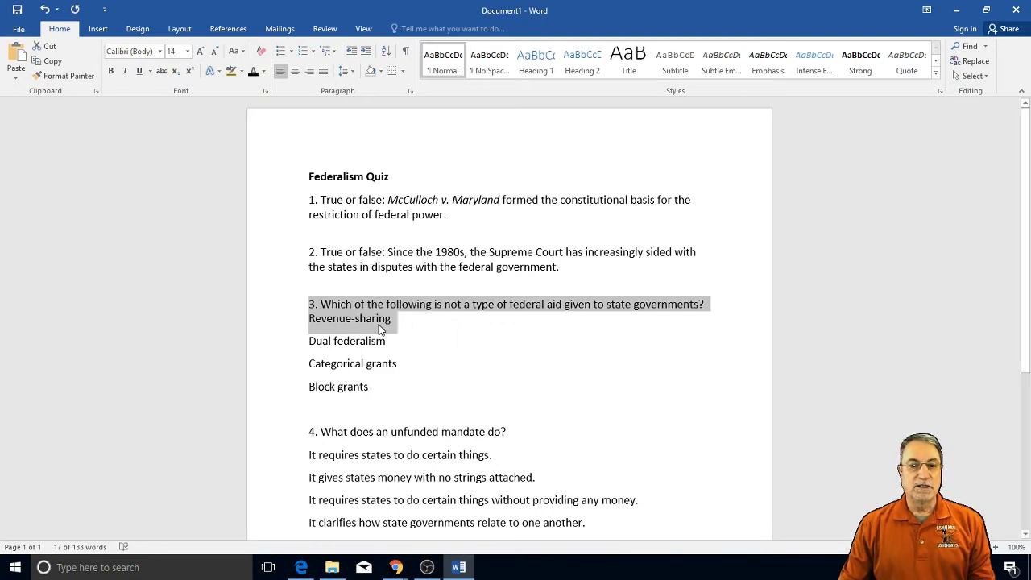
# Back in Google Forms, paste the copied federal aid text as the third question
pyautogui.hotkey('alt', 'Tab')
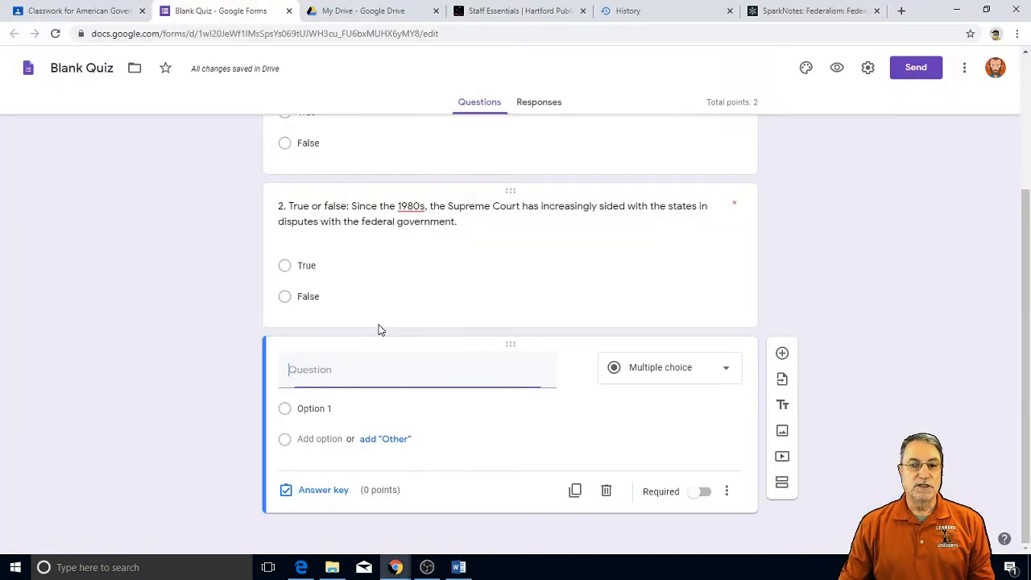
pyautogui.rightClick(295, 374)
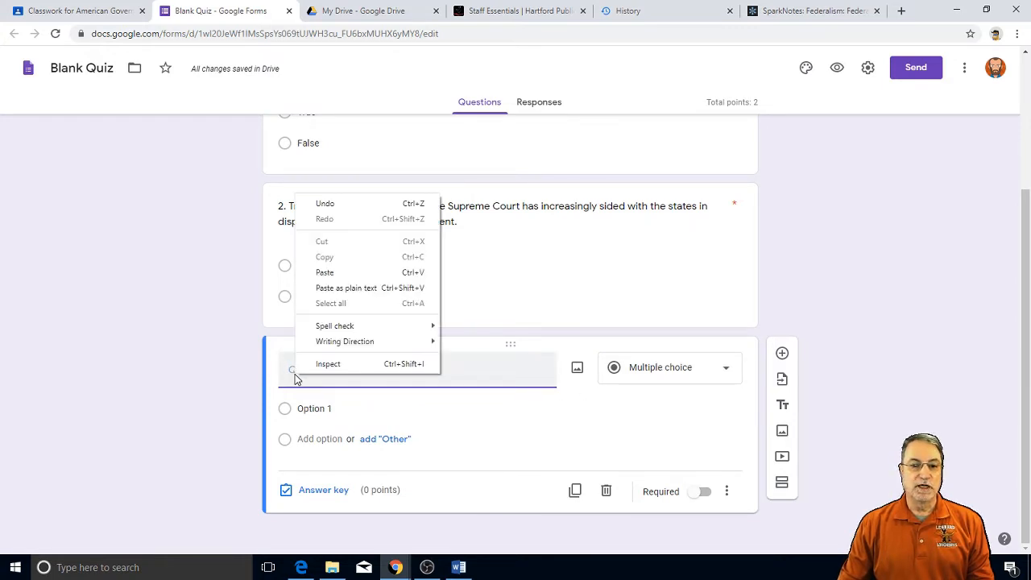
pyautogui.click(324, 273)
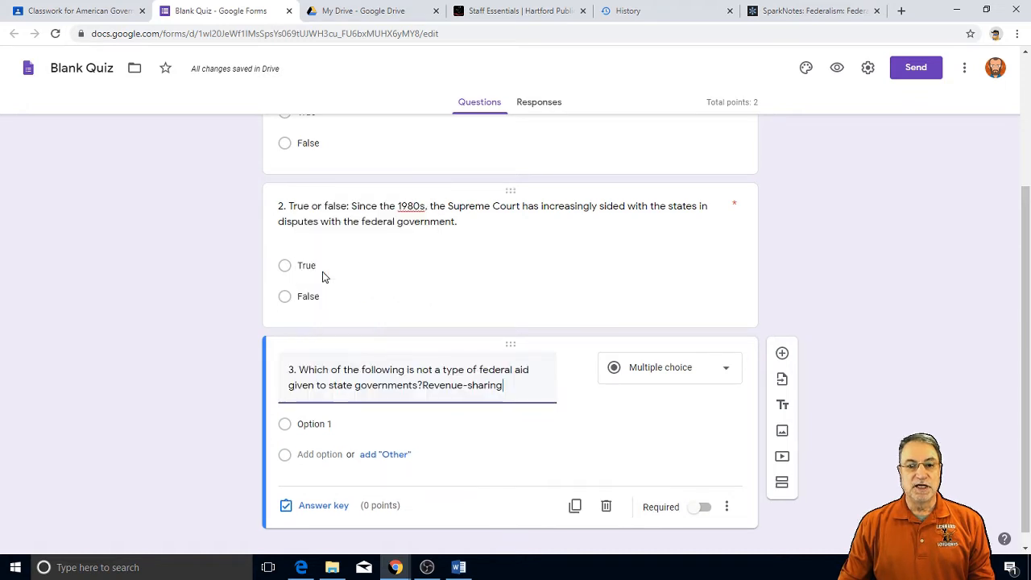
# Copy "Dual federalism" from the Word document and paste it as question 3's first answer option in Google Forms
pyautogui.click(306, 424)
pyautogui.hotkey('alt', 'Tab')
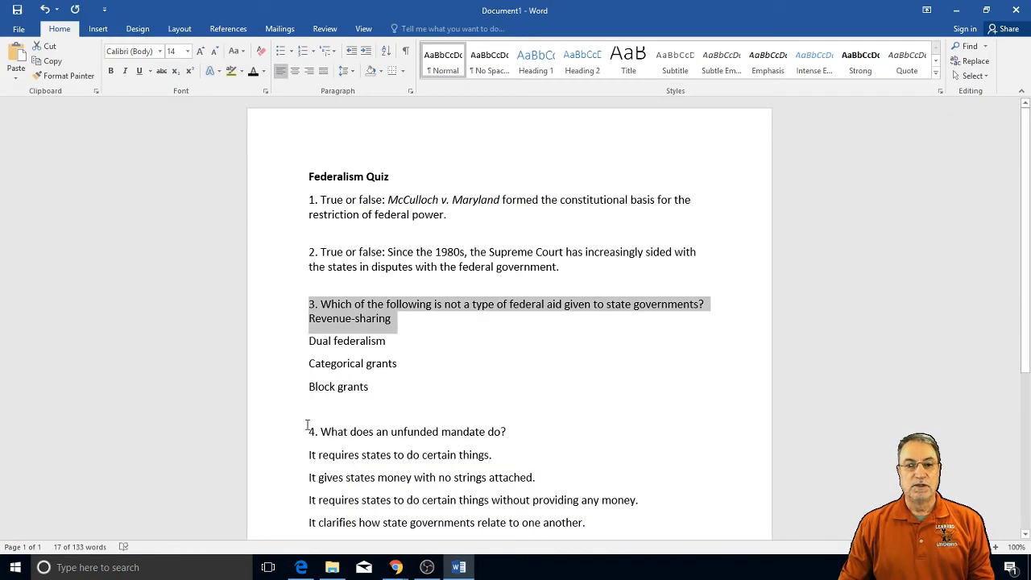
pyautogui.moveTo(307, 338); pyautogui.dragTo(395, 341)
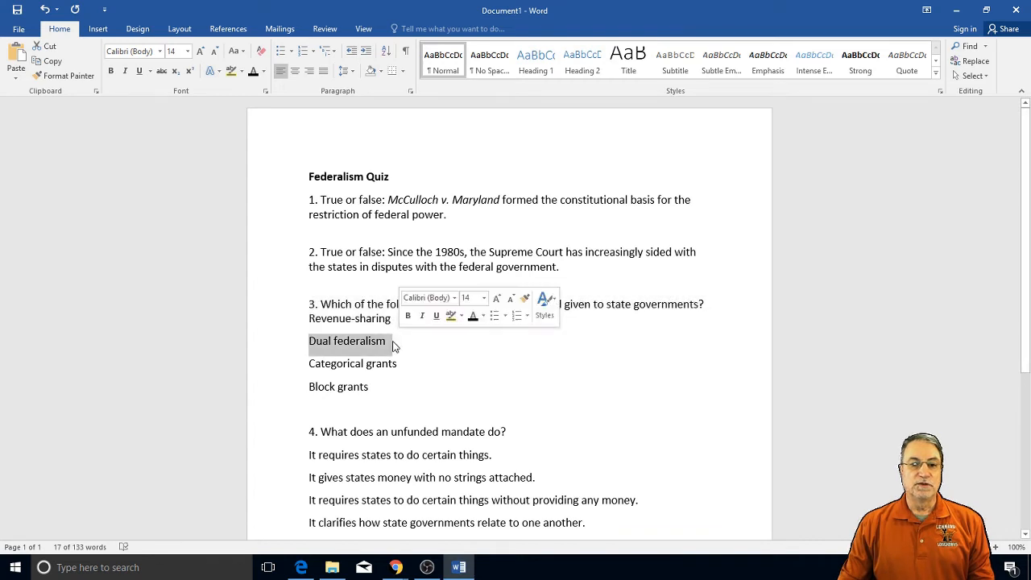
pyautogui.rightClick(352, 337)
pyautogui.click(382, 360)
pyautogui.hotkey('alt', 'Tab')
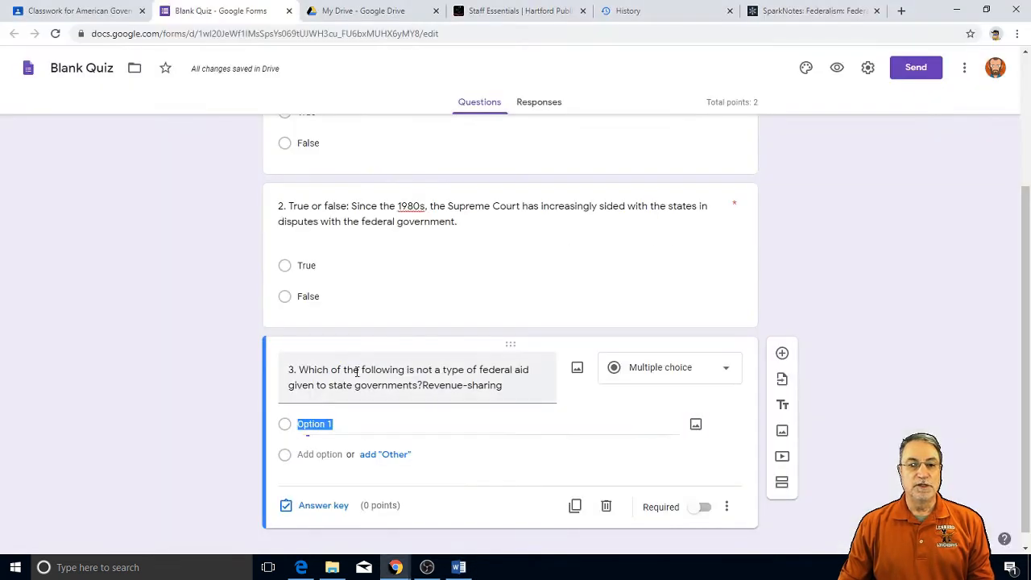
pyautogui.rightClick(314, 426)
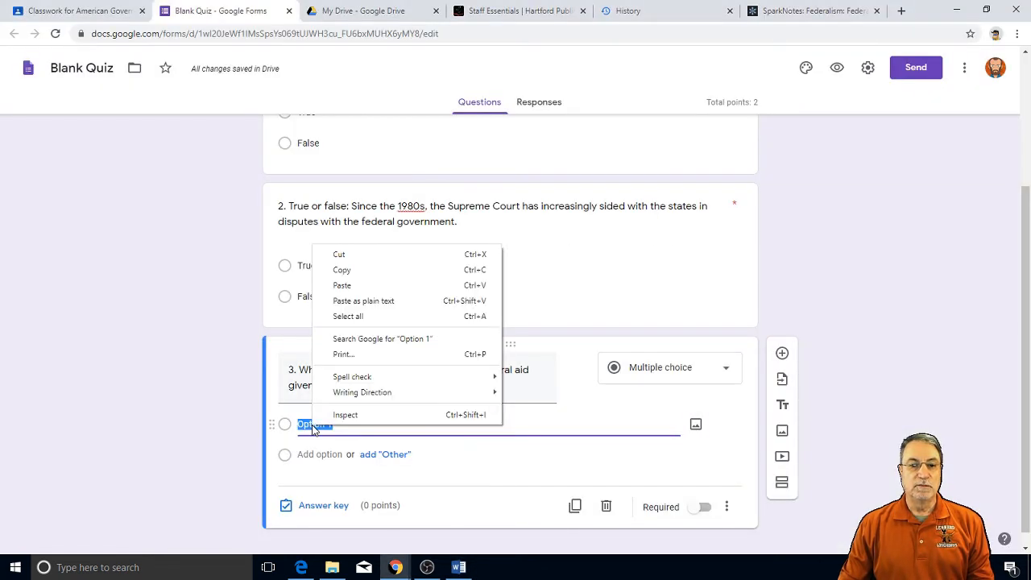
pyautogui.click(345, 285)
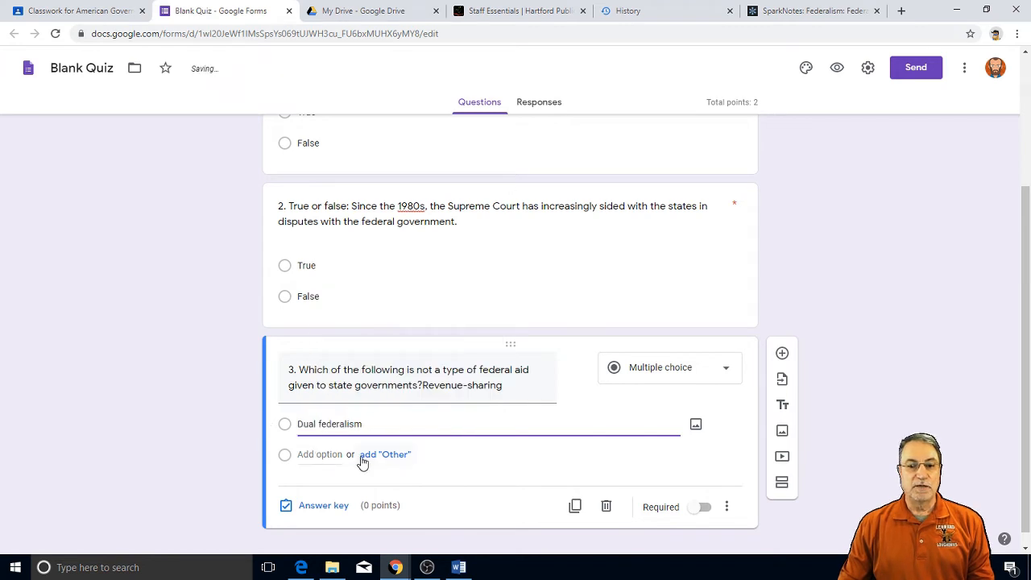
# Add a second answer option to question 3 and fill it with "Categorical grants" copied from the Word document
pyautogui.click(318, 456)
pyautogui.hotkey('alt', 'Tab')
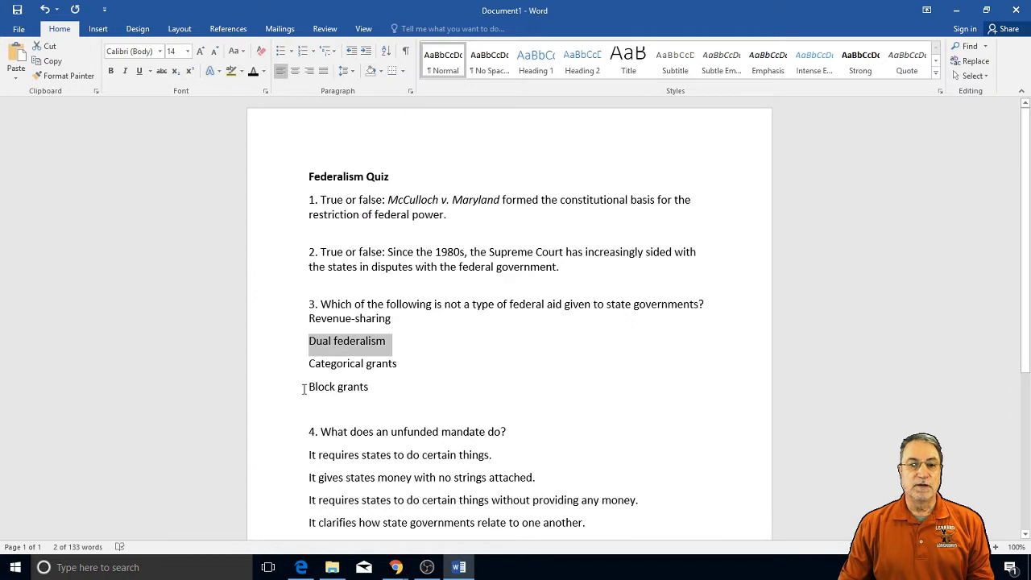
pyautogui.moveTo(307, 362); pyautogui.dragTo(396, 363)
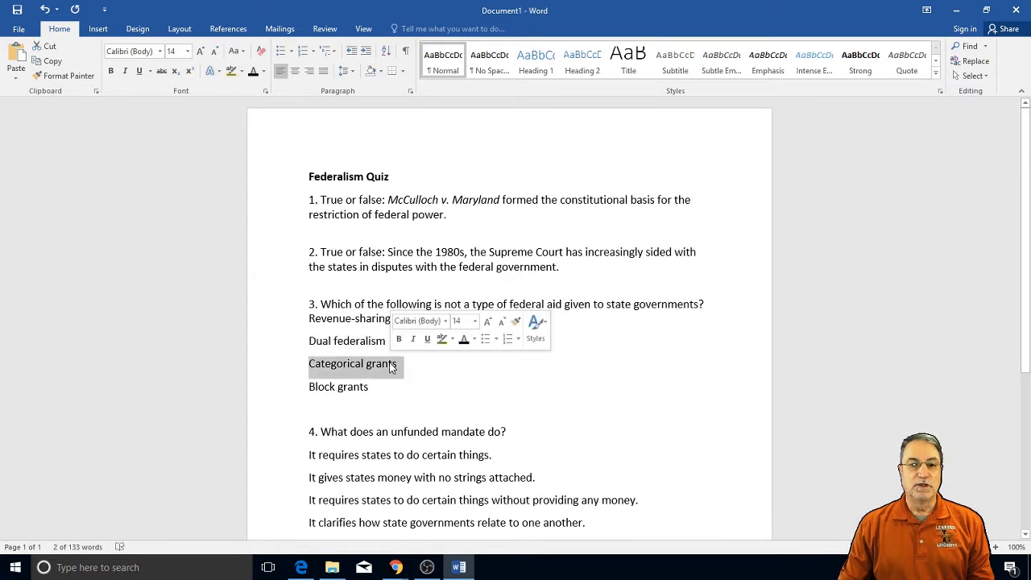
pyautogui.rightClick(387, 363)
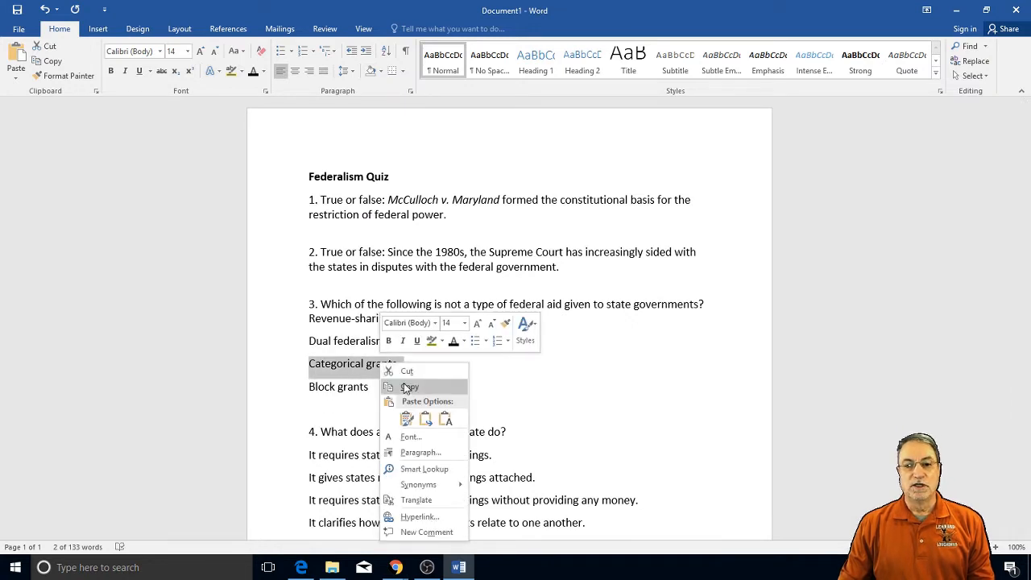
pyautogui.click(405, 385)
pyautogui.hotkey('alt', 'Tab')
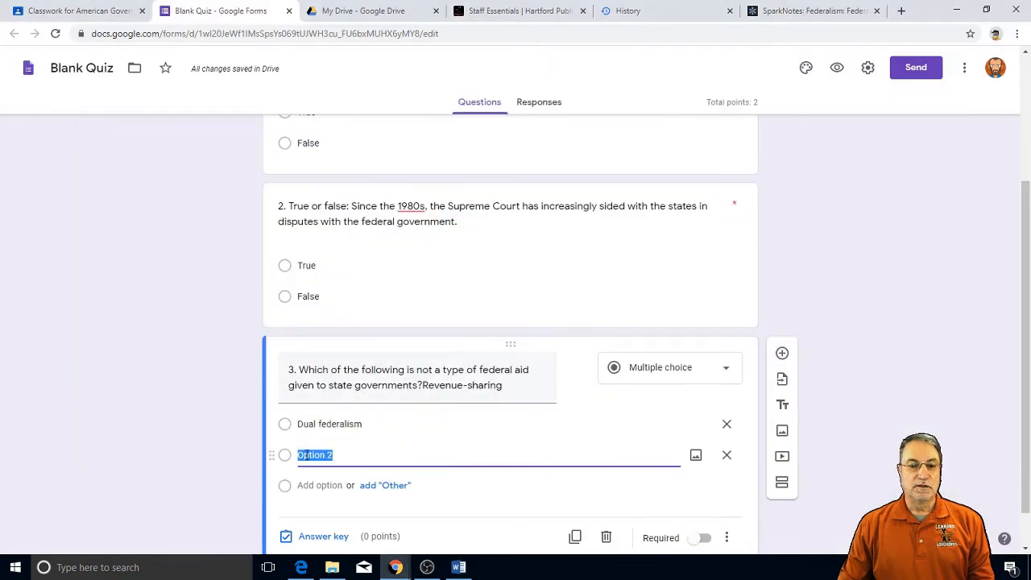
pyautogui.rightClick(312, 455)
pyautogui.click(338, 315)
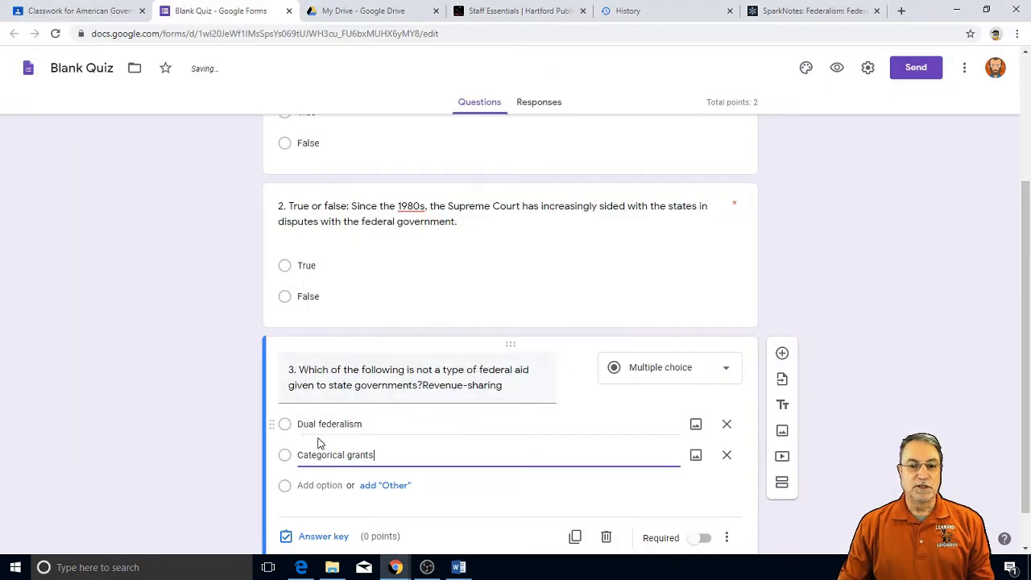
# Add a third answer option to question 3 and fill it with "Block grants" copied from the Word document
pyautogui.click(303, 486)
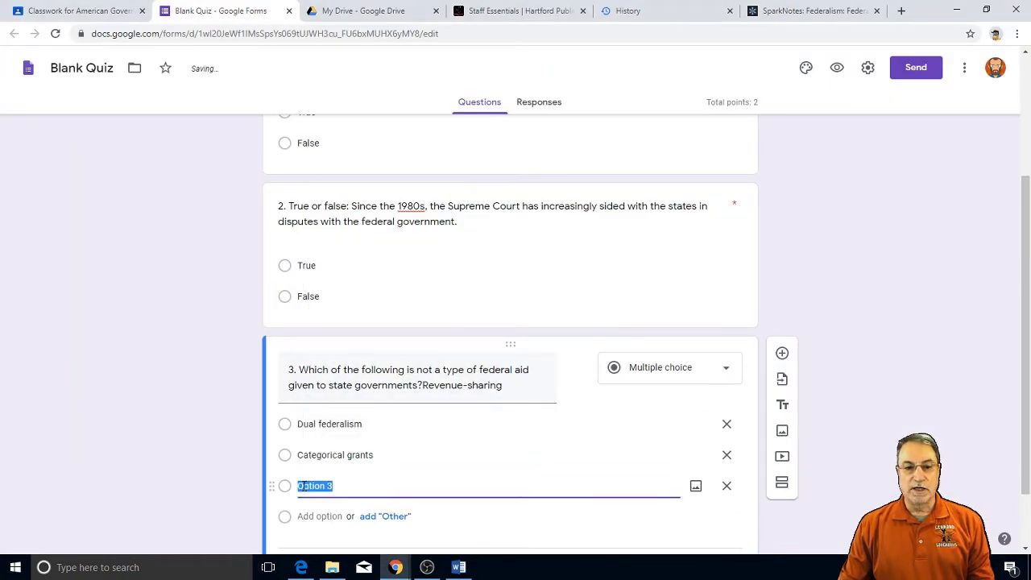
pyautogui.hotkey('alt', 'Tab')
pyautogui.moveTo(305, 387); pyautogui.dragTo(370, 387)
pyautogui.rightClick(370, 387)
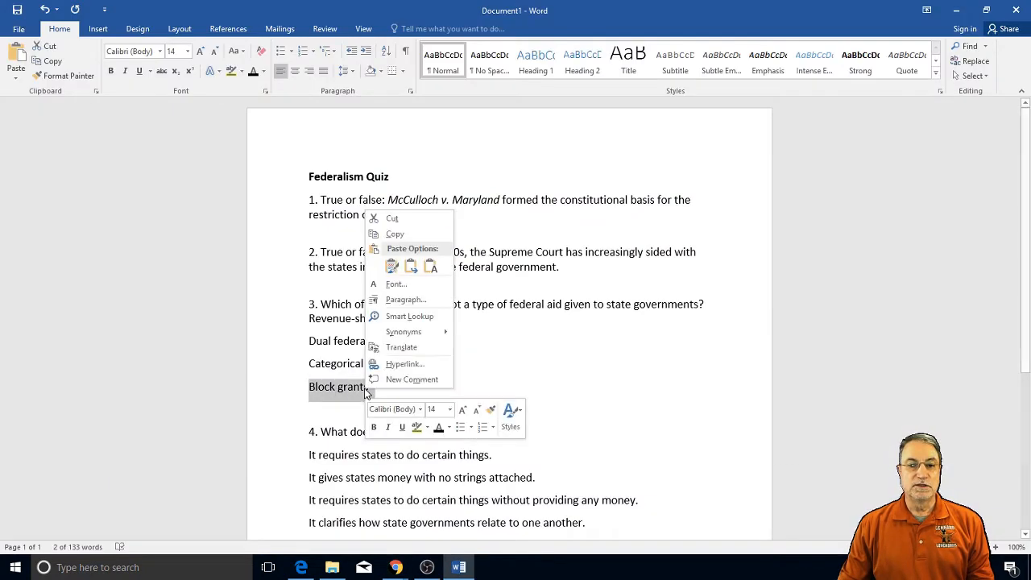
pyautogui.click(394, 240)
pyautogui.hotkey('alt', 'Tab')
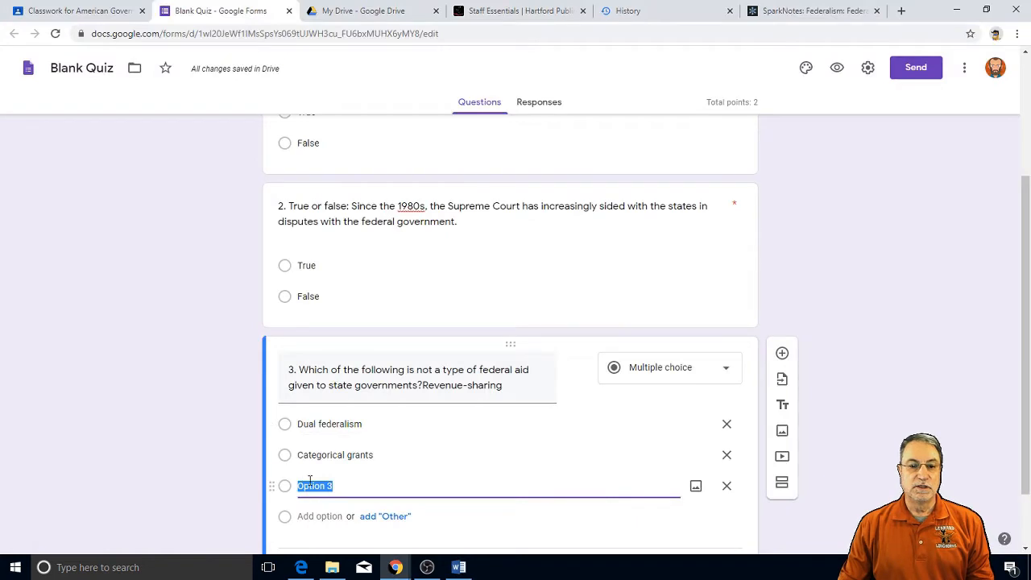
pyautogui.rightClick(305, 488)
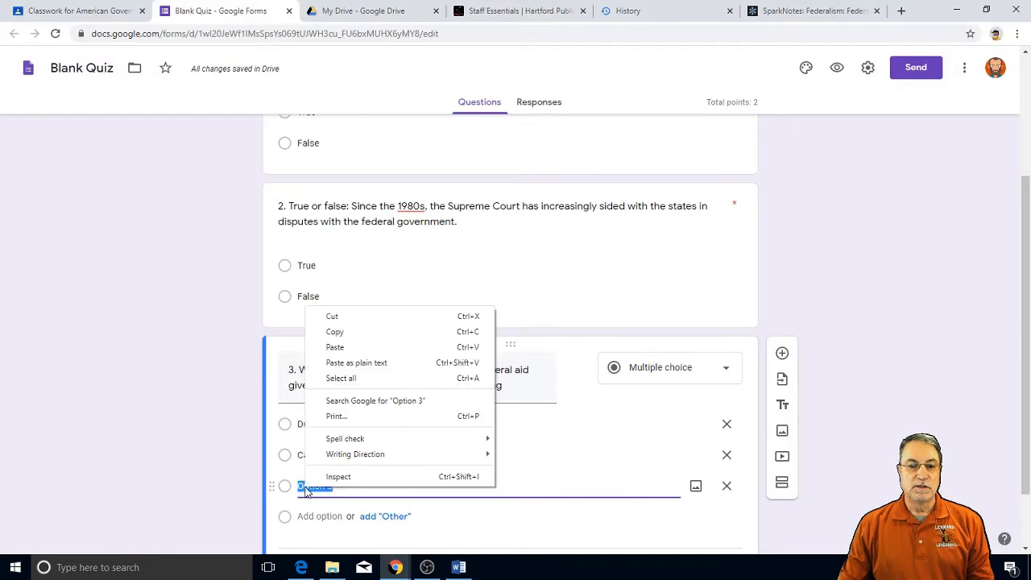
pyautogui.click(335, 347)
# Set question 3's answer key to "Dual federalism" worth 2 points, and make the question required
pyautogui.scroll(-1, 867, 428)
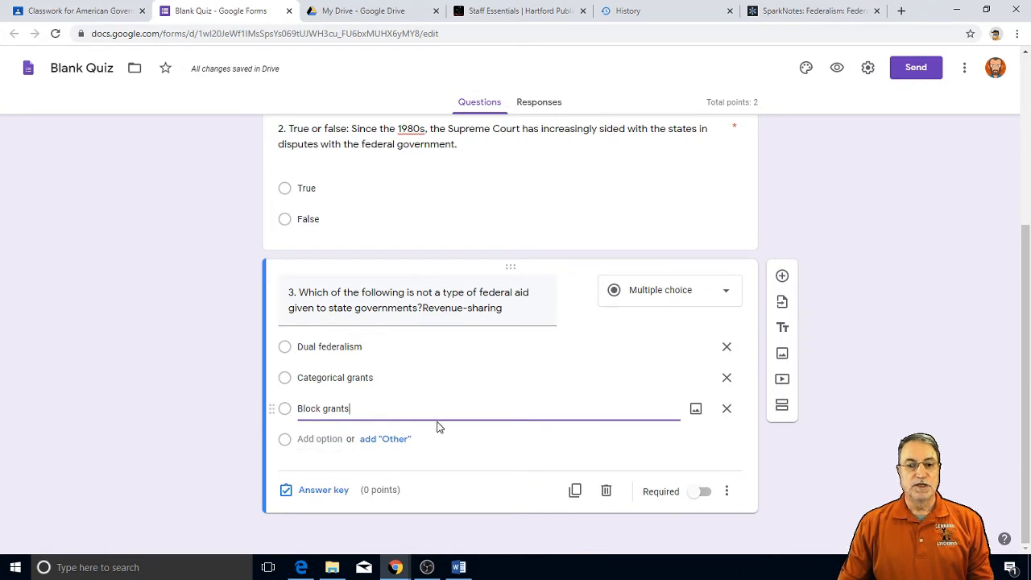
pyautogui.click(323, 489)
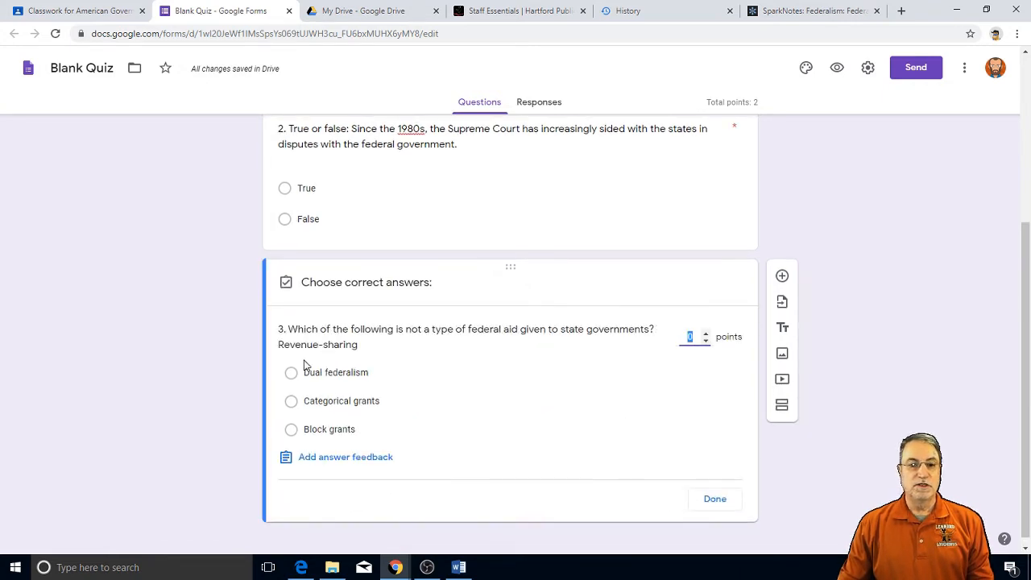
pyautogui.click(292, 372)
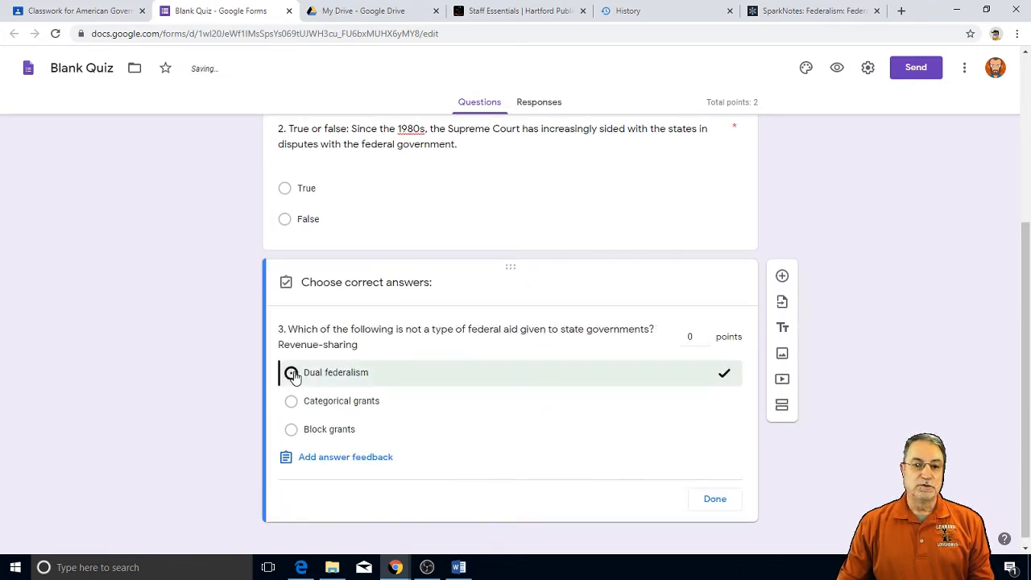
pyautogui.click(705, 333)
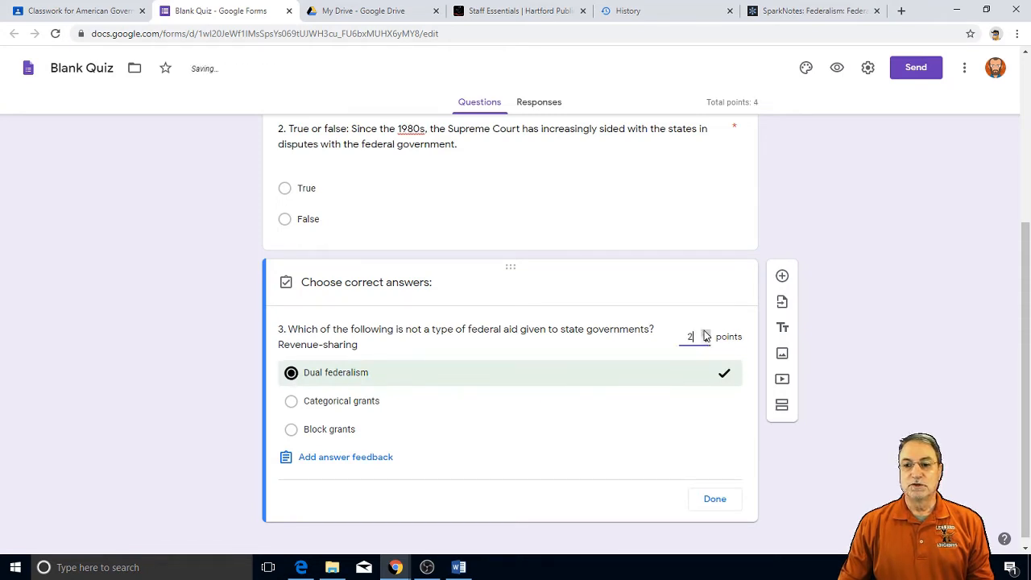
pyautogui.click(715, 497)
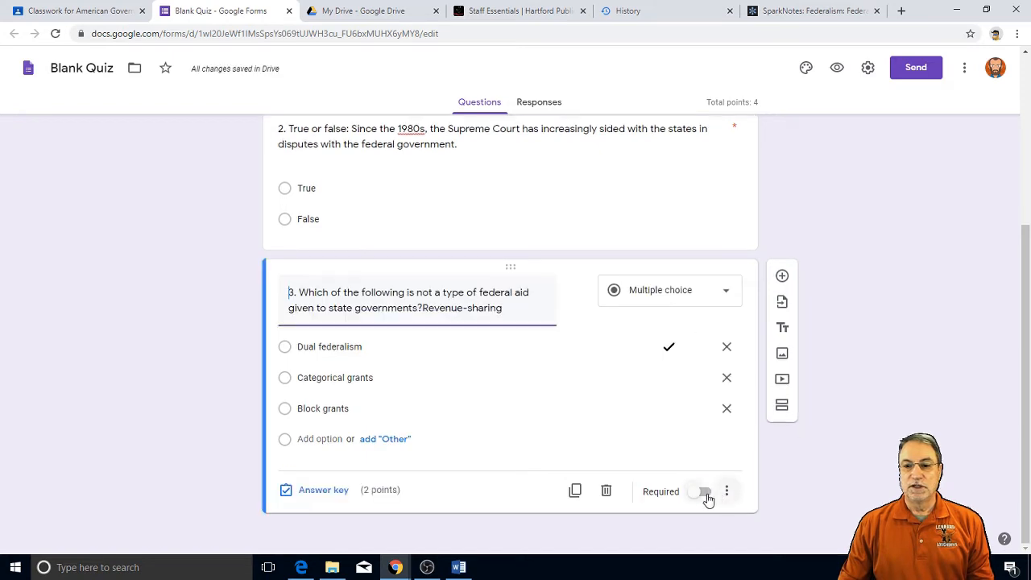
pyautogui.click(705, 492)
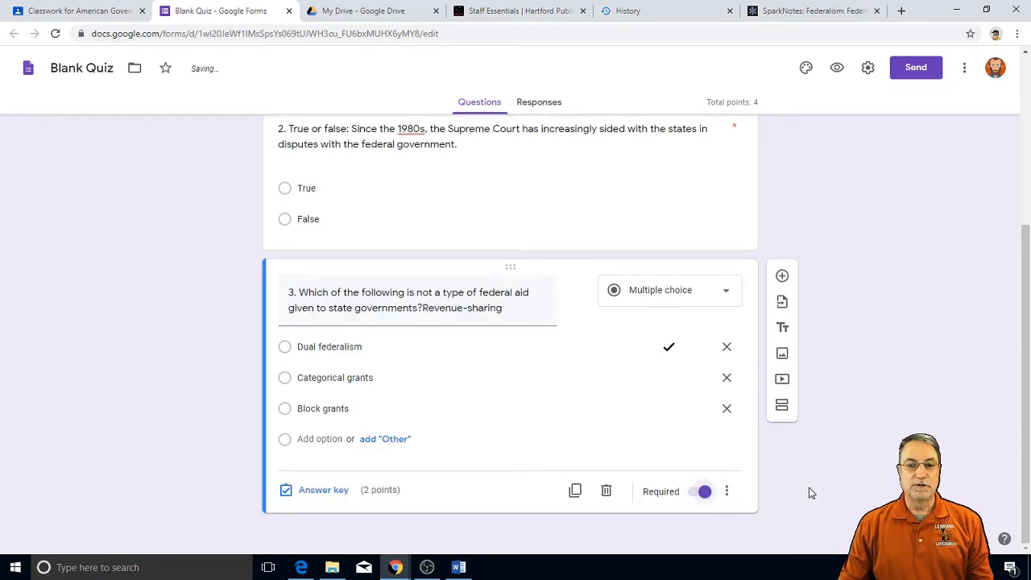
# Add a fourth question to the form and fill it with "4. What does an unfunded mandate do?" copied from the Word document
pyautogui.click(781, 278)
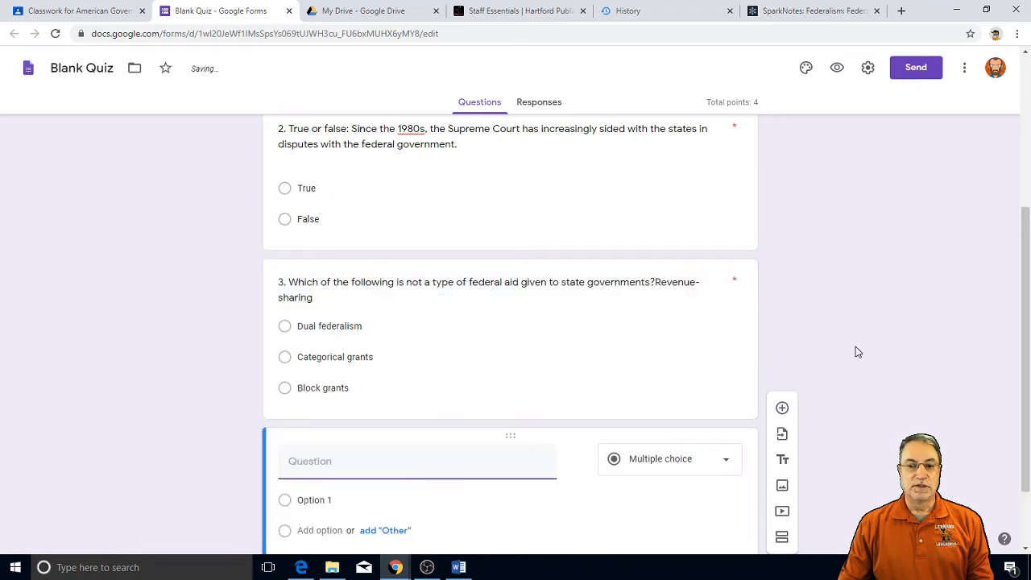
pyautogui.hotkey('alt', 'Tab')
pyautogui.scroll(-1, 578, 352)
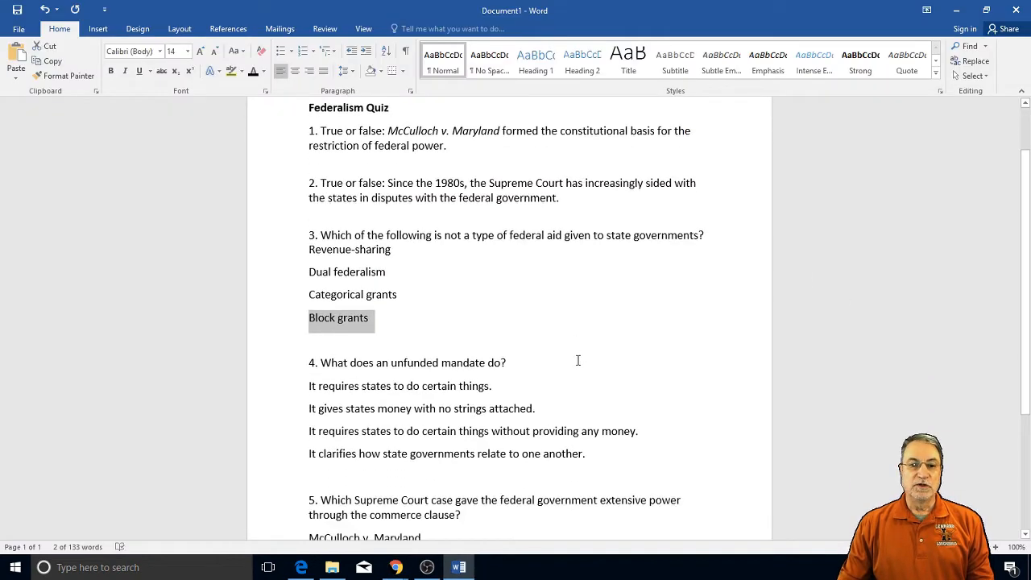
pyautogui.scroll(-1, 578, 360)
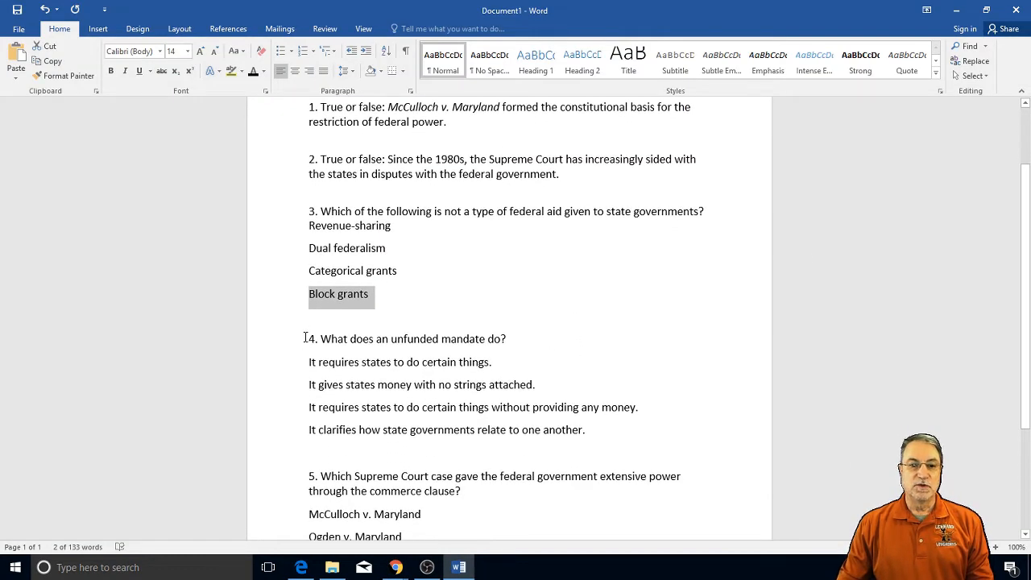
pyautogui.moveTo(305, 339); pyautogui.dragTo(501, 342)
pyautogui.rightClick(493, 342)
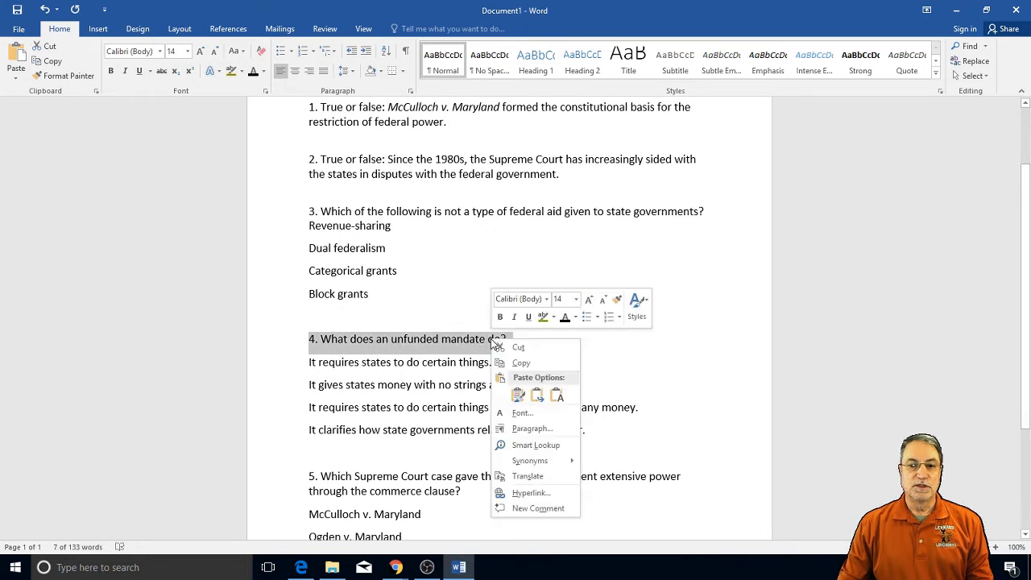
pyautogui.click(523, 362)
pyautogui.hotkey('alt', 'Tab')
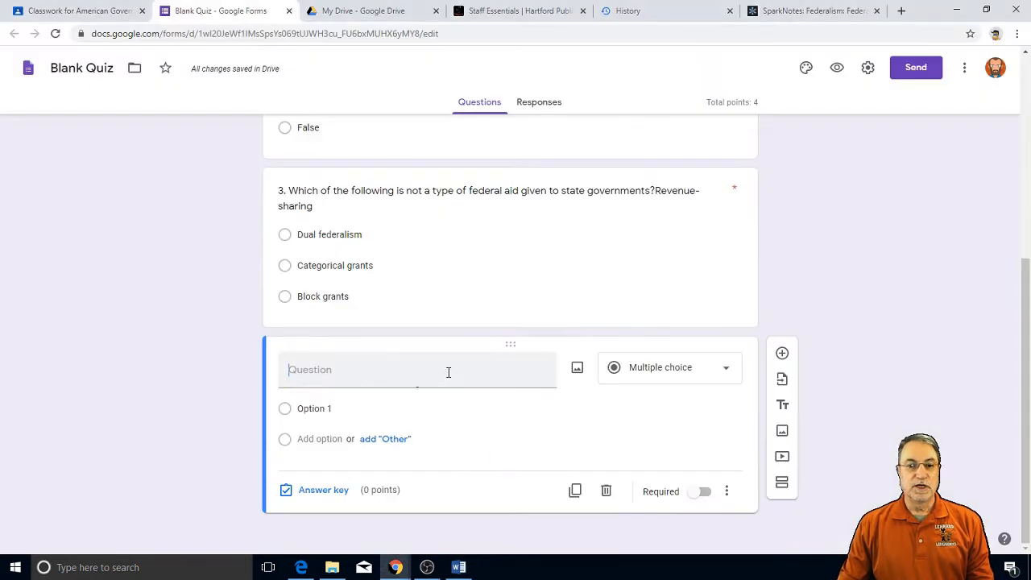
pyautogui.rightClick(310, 372)
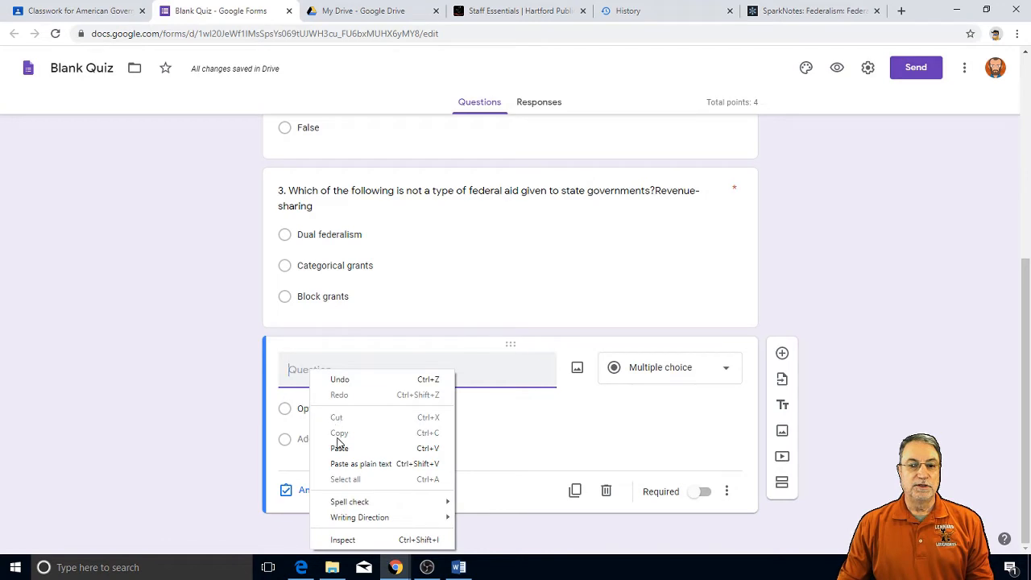
pyautogui.click(333, 448)
# Copy "It requires states to do certain things." from the Word document and paste it as question 4's first answer option in Google Forms
pyautogui.click(308, 411)
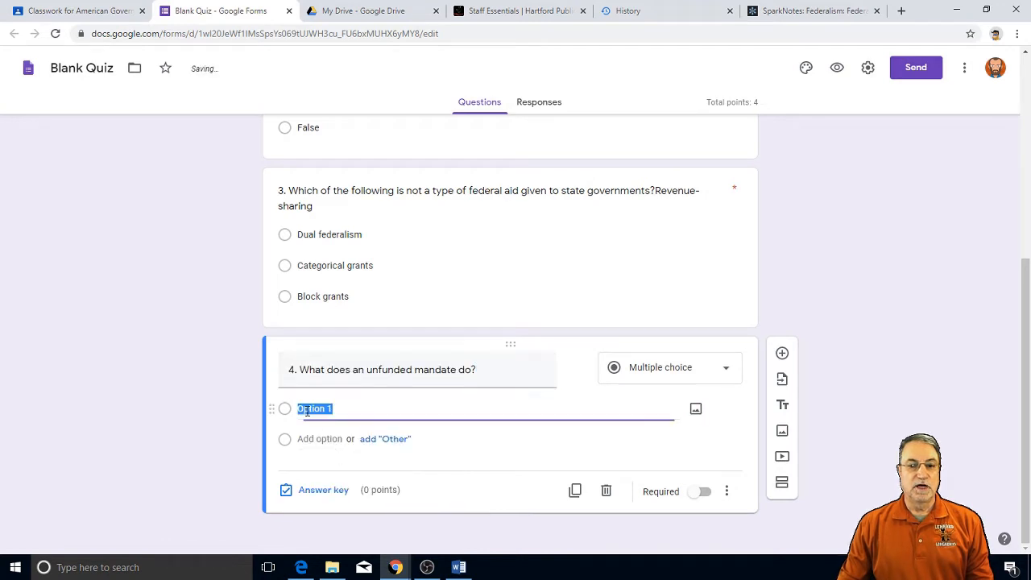
pyautogui.hotkey('alt', 'Tab')
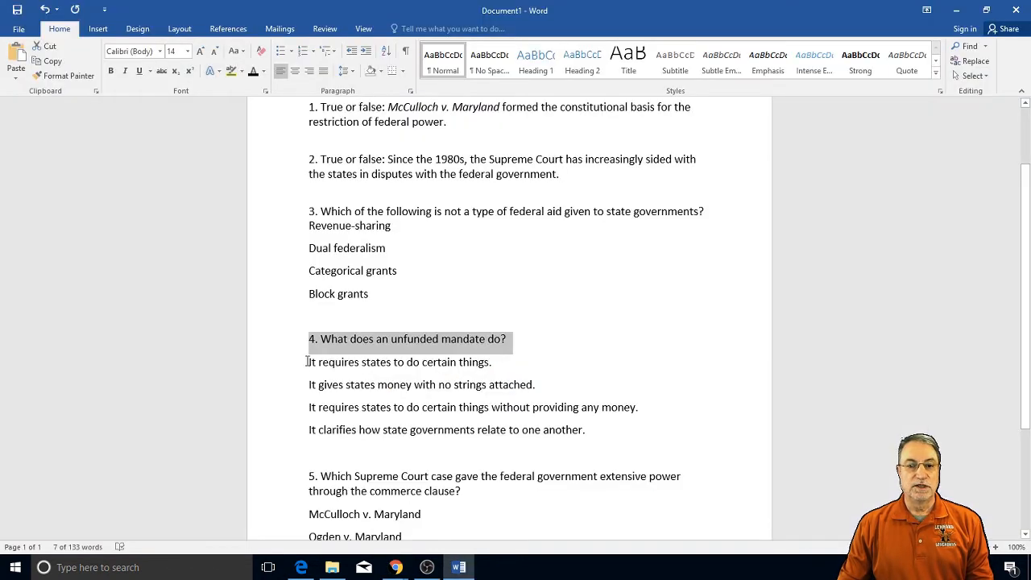
pyautogui.moveTo(307, 361); pyautogui.dragTo(482, 360)
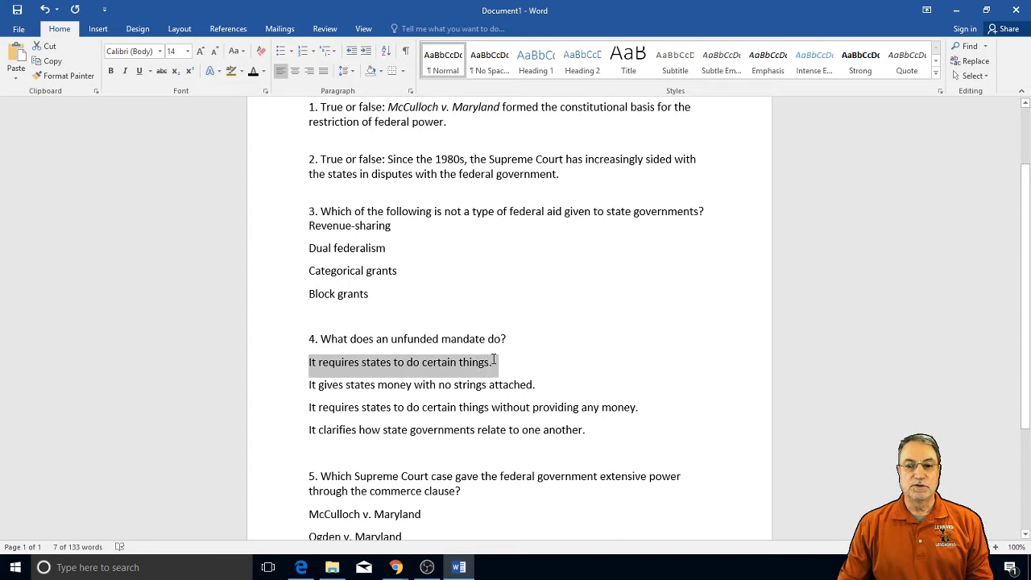
pyautogui.rightClick(490, 363)
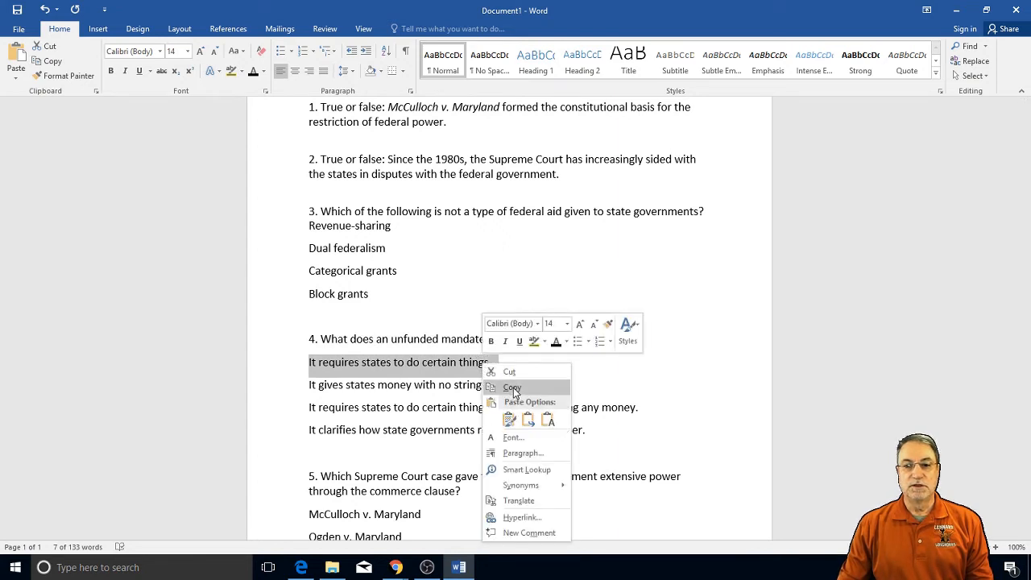
pyautogui.click(512, 388)
pyautogui.hotkey('alt', 'Tab')
pyautogui.click(338, 402)
pyautogui.rightClick(321, 407)
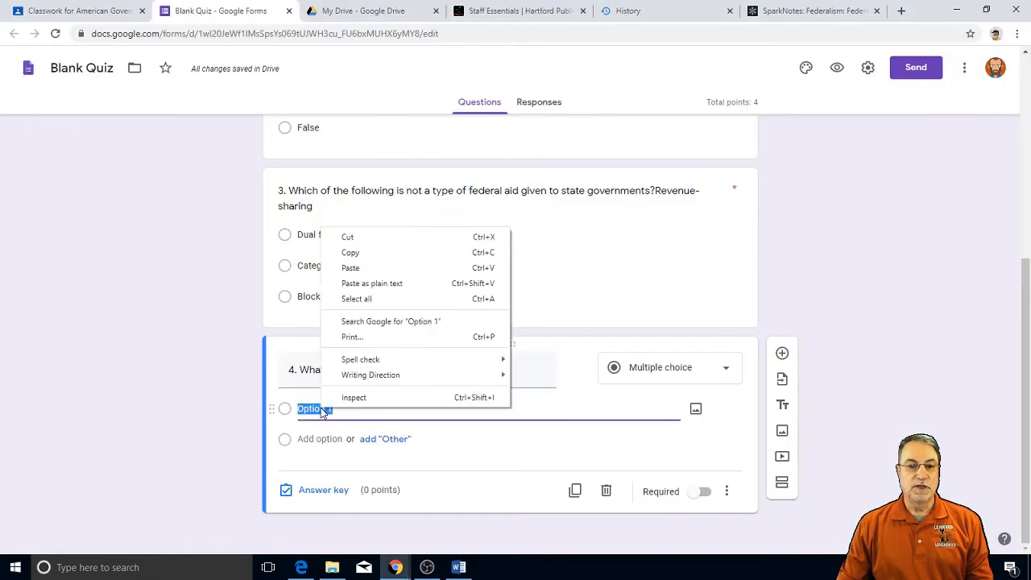
pyautogui.click(350, 268)
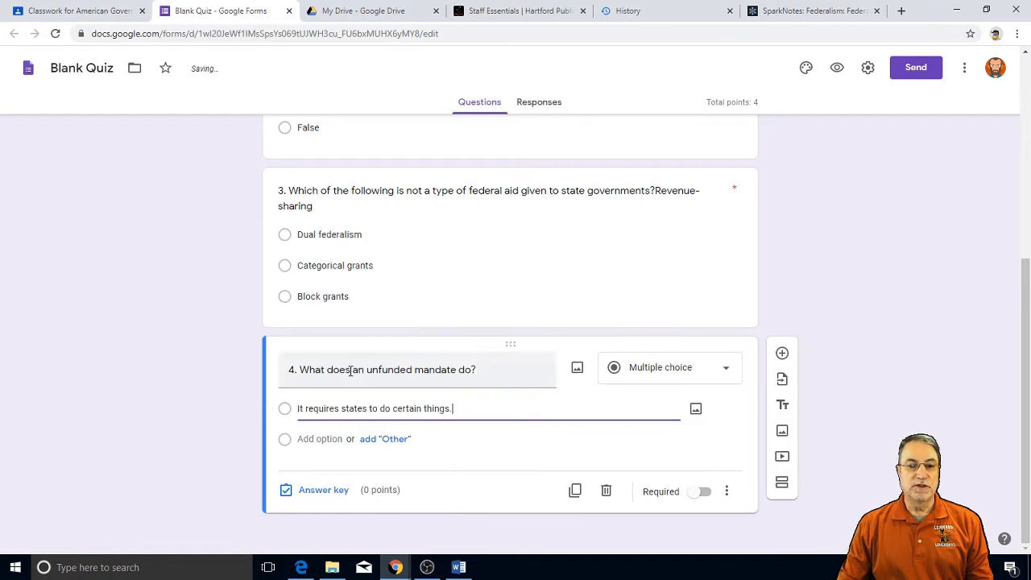
# Add a second answer option to question 4 with "It gives states money with no strings attached." copied from the Word document
pyautogui.click(317, 442)
pyautogui.hotkey('alt', 'Tab')
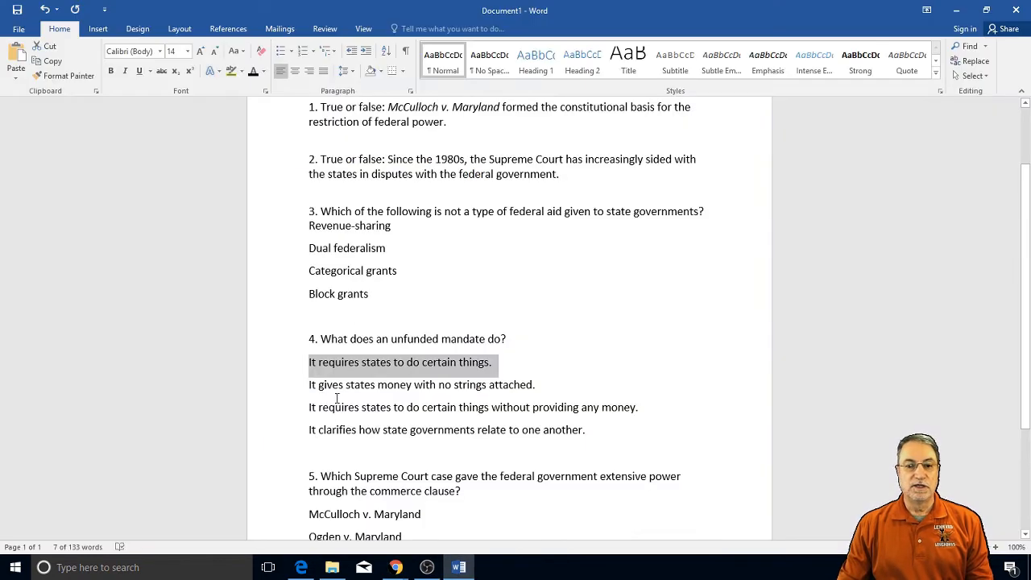
pyautogui.moveTo(307, 385); pyautogui.dragTo(512, 386)
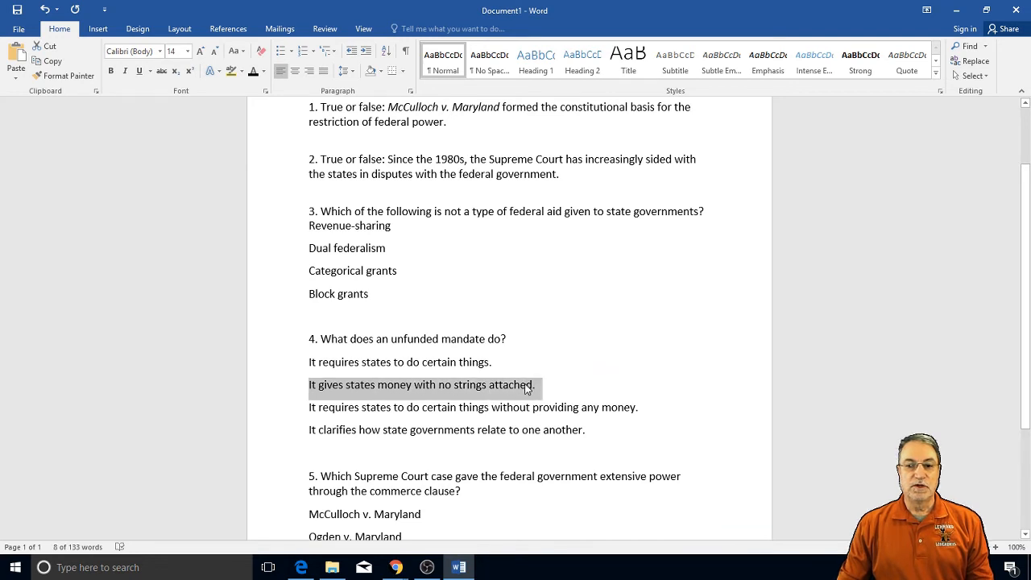
pyautogui.rightClick(535, 384)
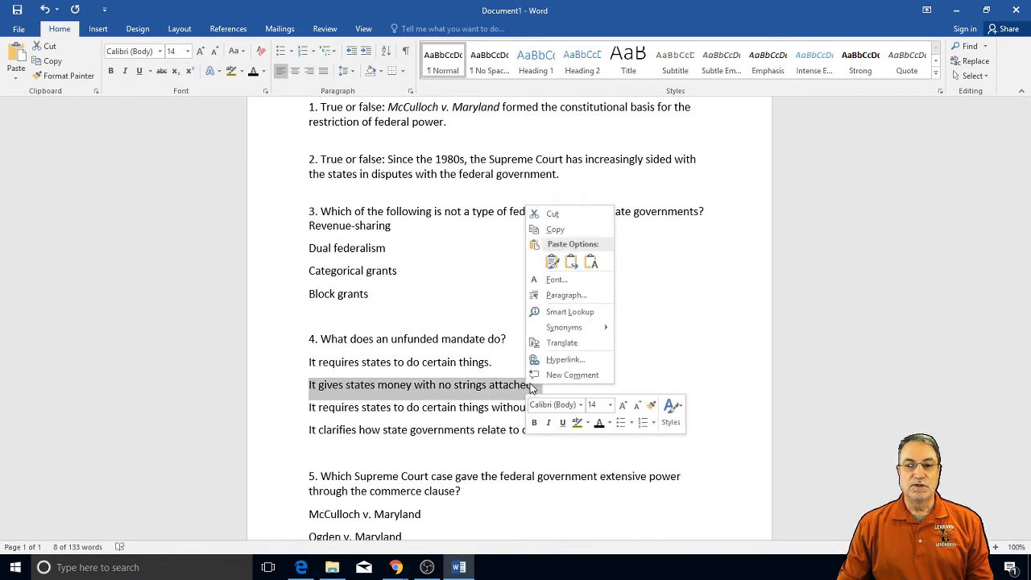
pyautogui.click(554, 229)
pyautogui.hotkey('alt', 'Tab')
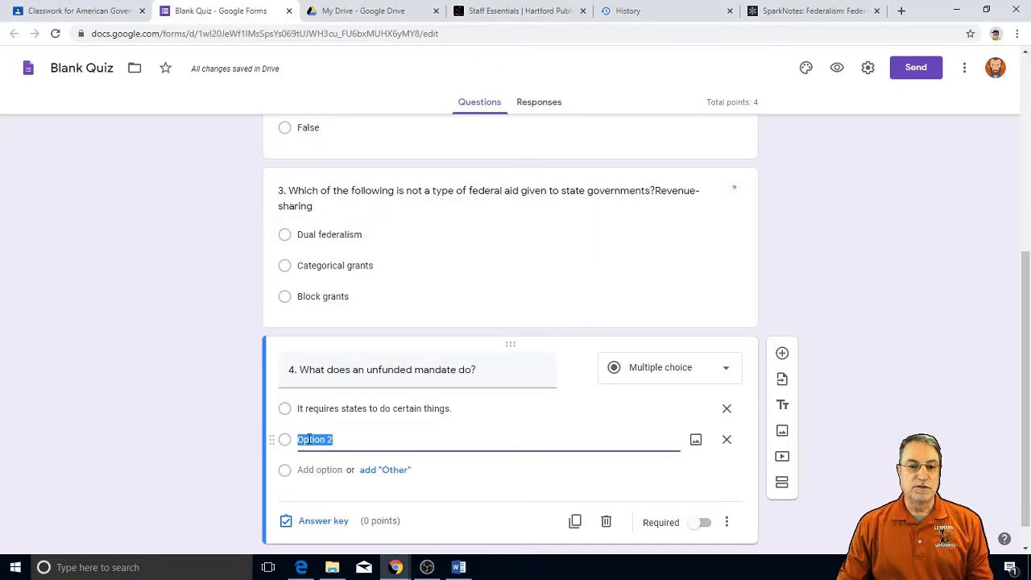
pyautogui.rightClick(310, 438)
pyautogui.click(337, 304)
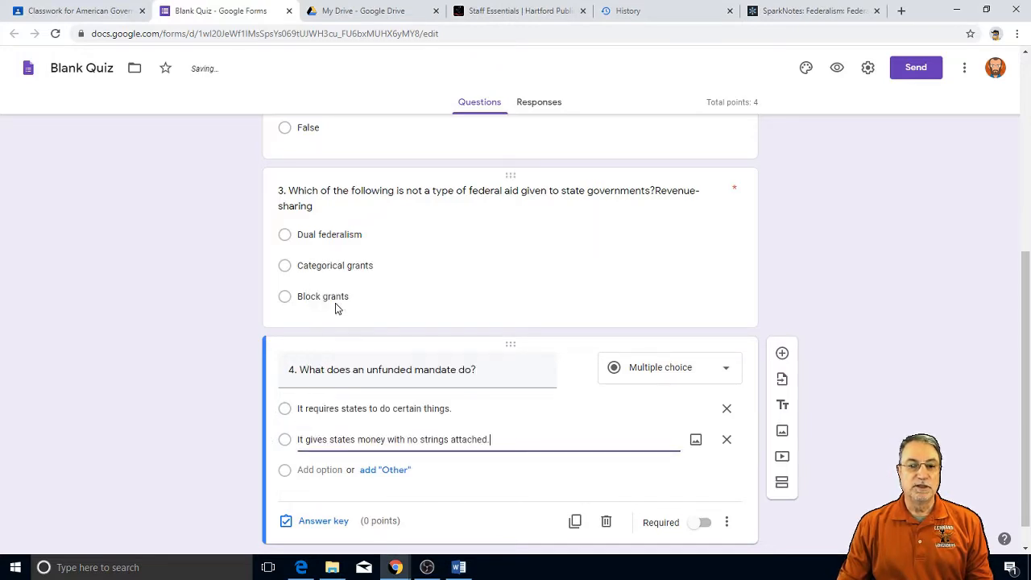
# Add a third option to question 4 with "It requires states to do certain things without providing any money." copied from the Word document
pyautogui.click(314, 473)
pyautogui.hotkey('alt', 'Tab')
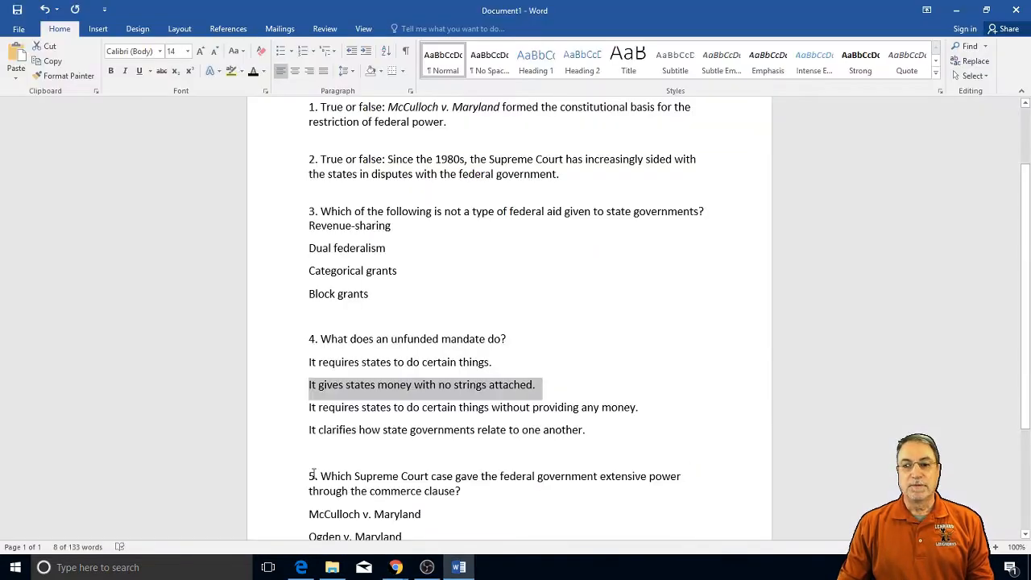
pyautogui.moveTo(308, 406); pyautogui.dragTo(644, 409)
pyautogui.rightClick(597, 409)
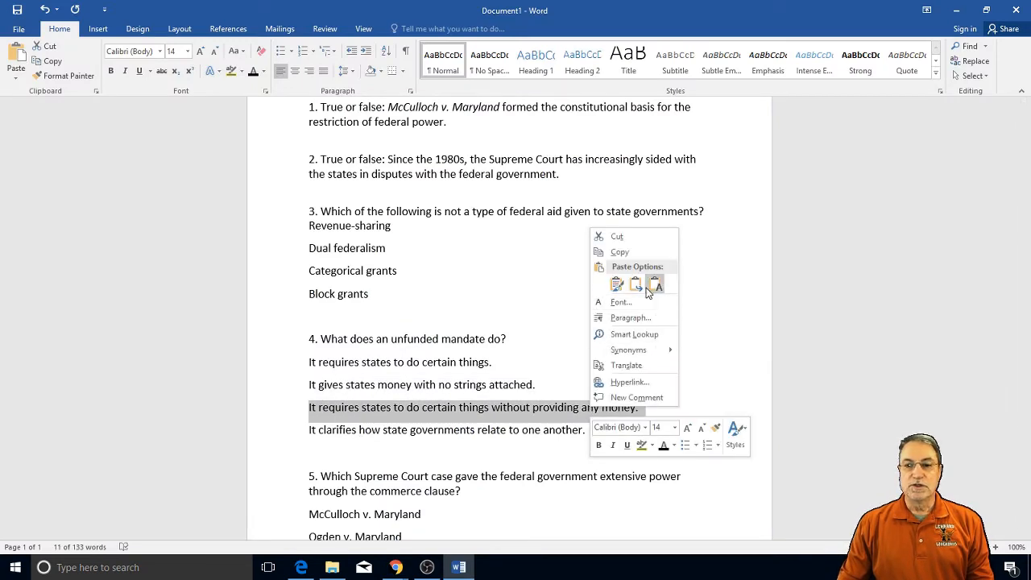
pyautogui.click(624, 254)
pyautogui.hotkey('alt', 'Tab')
pyautogui.click(327, 475)
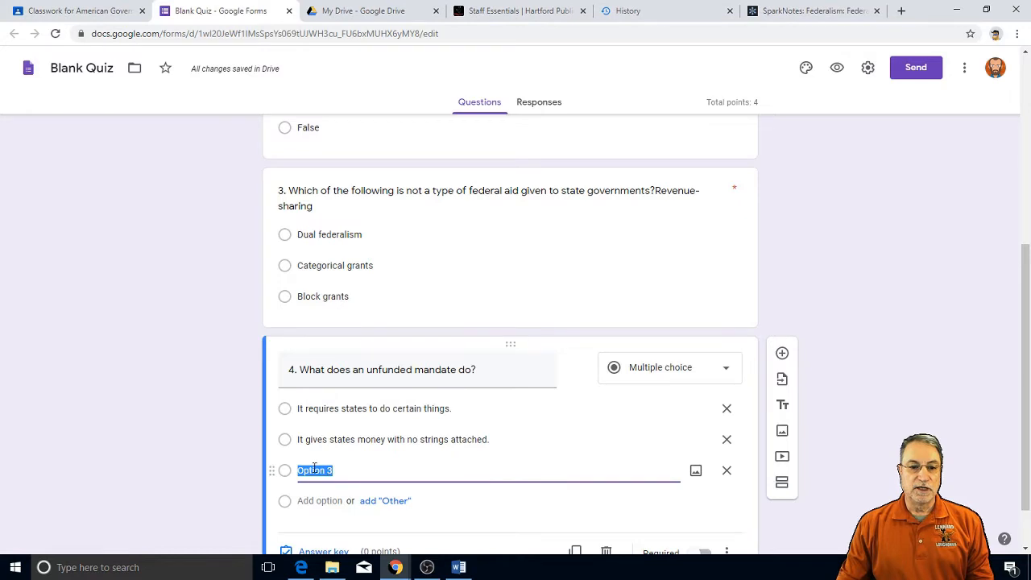
pyautogui.rightClick(314, 468)
pyautogui.click(337, 330)
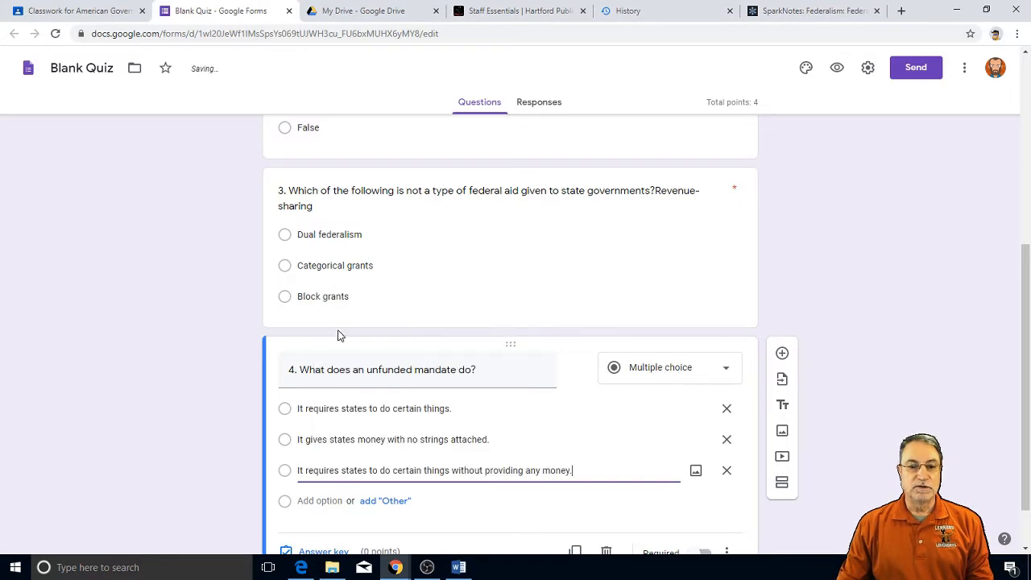
# Add a fourth option to question 4 with "It clarifies how state governments relate to one another." copied from the Word document
pyautogui.click(322, 501)
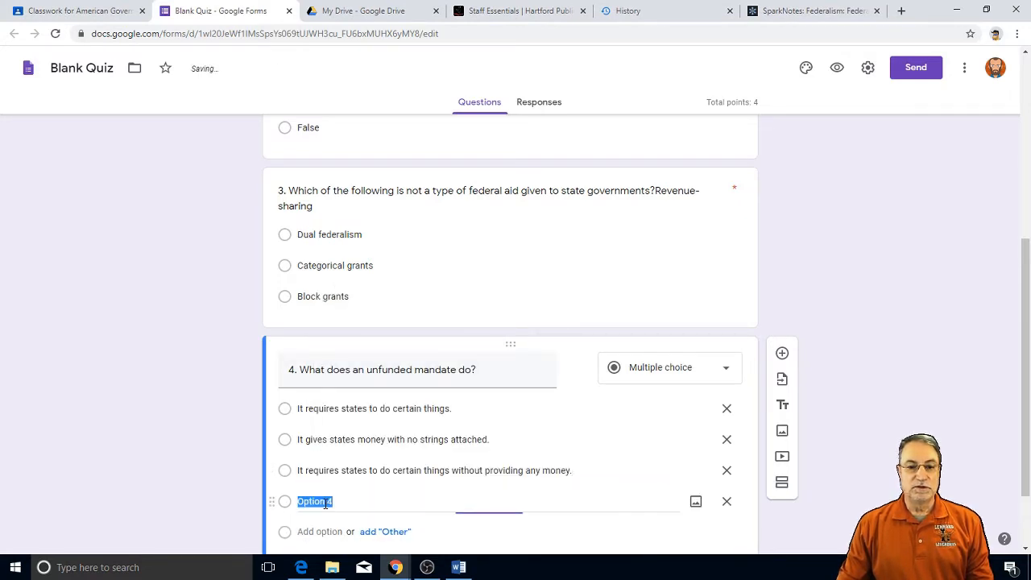
pyautogui.hotkey('alt', 'Tab')
pyautogui.moveTo(302, 429); pyautogui.dragTo(589, 434)
pyautogui.rightClick(558, 436)
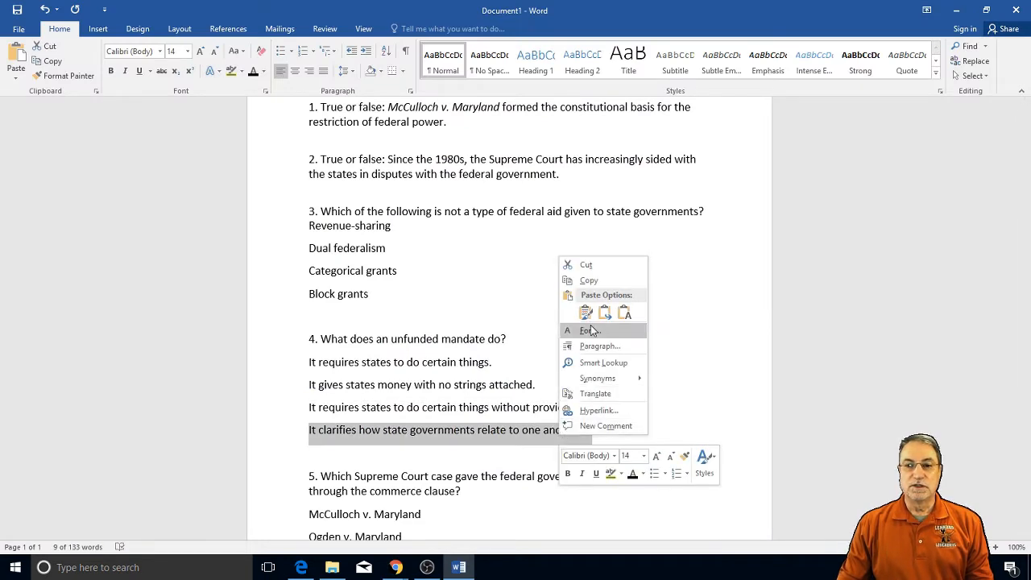
pyautogui.click(589, 280)
pyautogui.hotkey('alt', 'Tab')
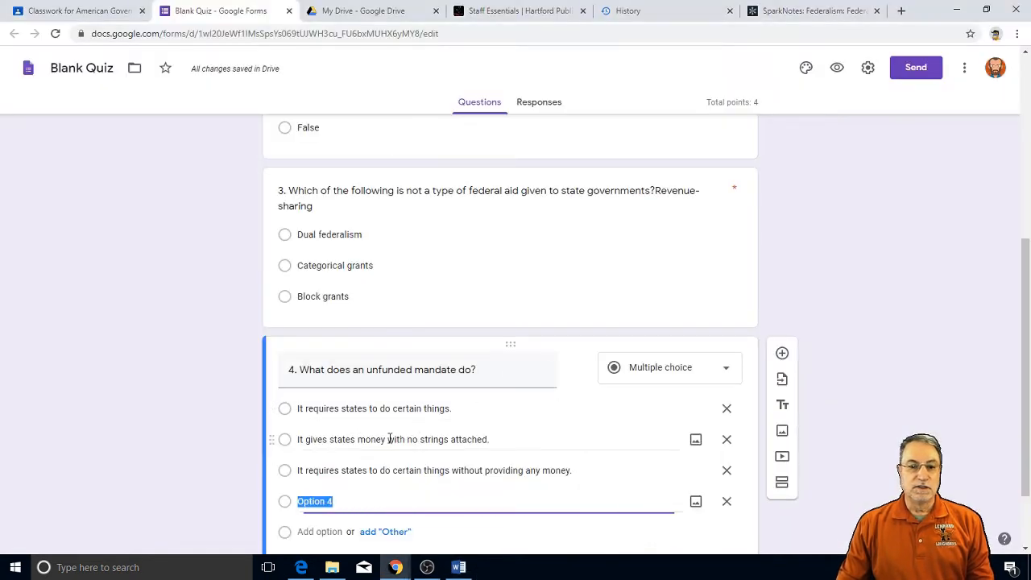
pyautogui.rightClick(312, 505)
pyautogui.click(354, 380)
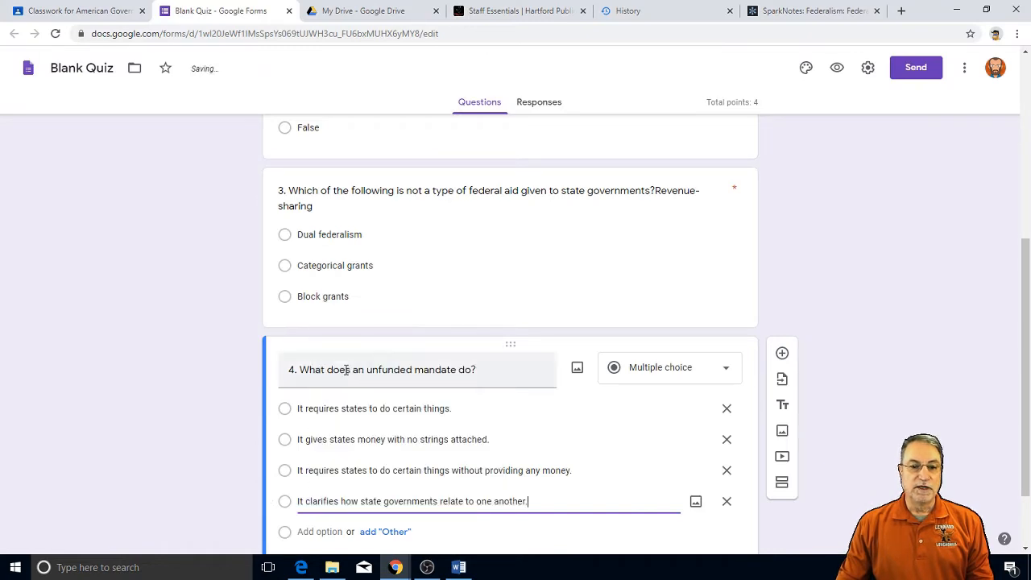
# Mark "It requires states to do certain things without providing any money." as question 4's correct answer and assign it 2 points
pyautogui.scroll(-1, 861, 477)
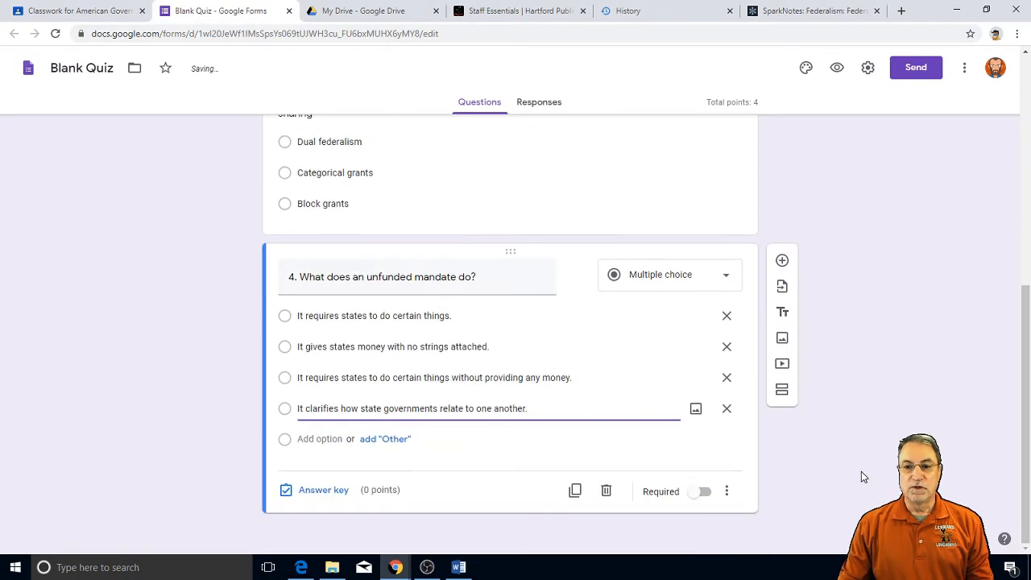
pyautogui.click(304, 493)
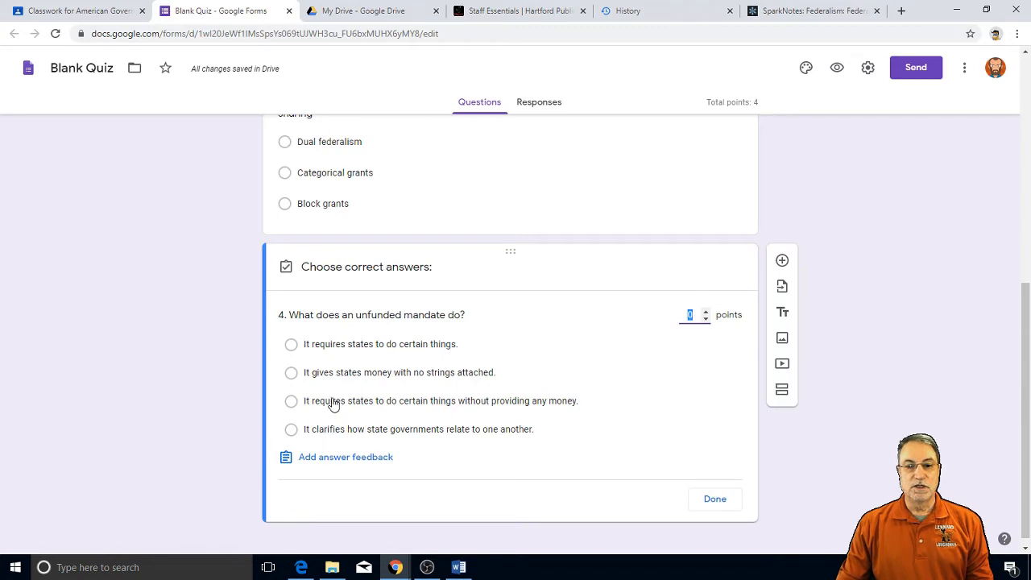
pyautogui.click(291, 402)
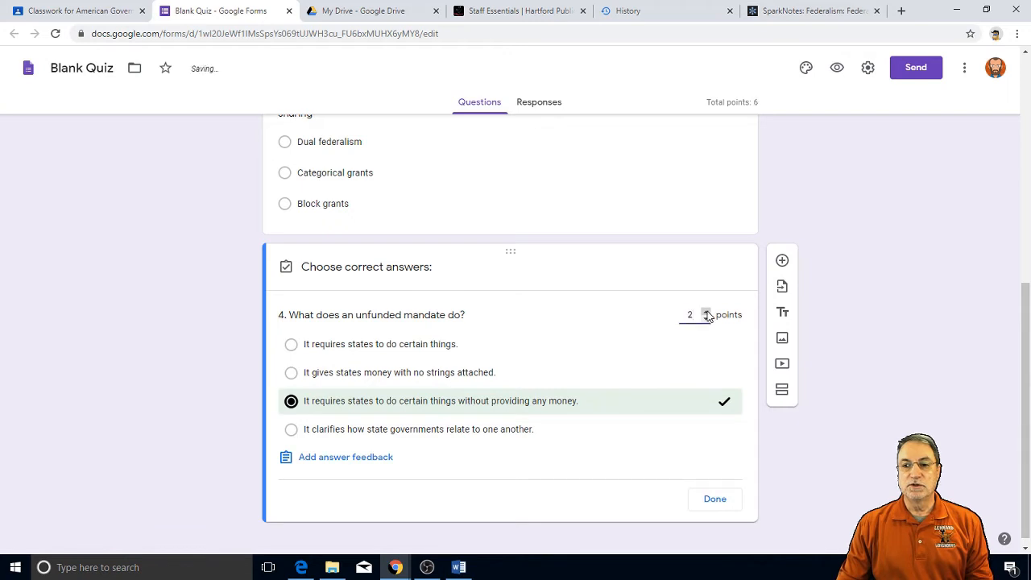
pyautogui.click(715, 499)
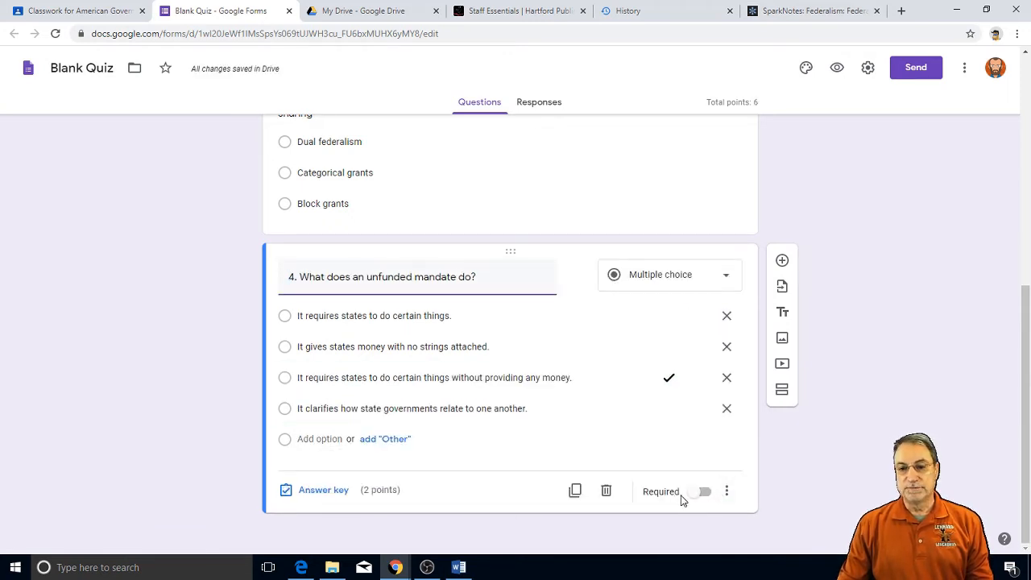
# Make question 4 required and set its answer key value to 3 points
pyautogui.click(694, 496)
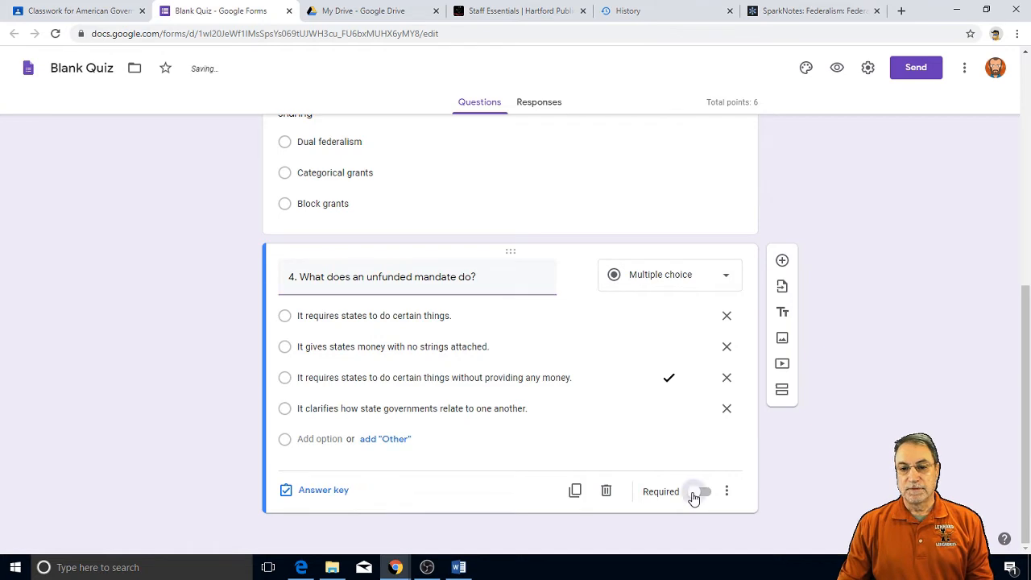
pyautogui.click(319, 497)
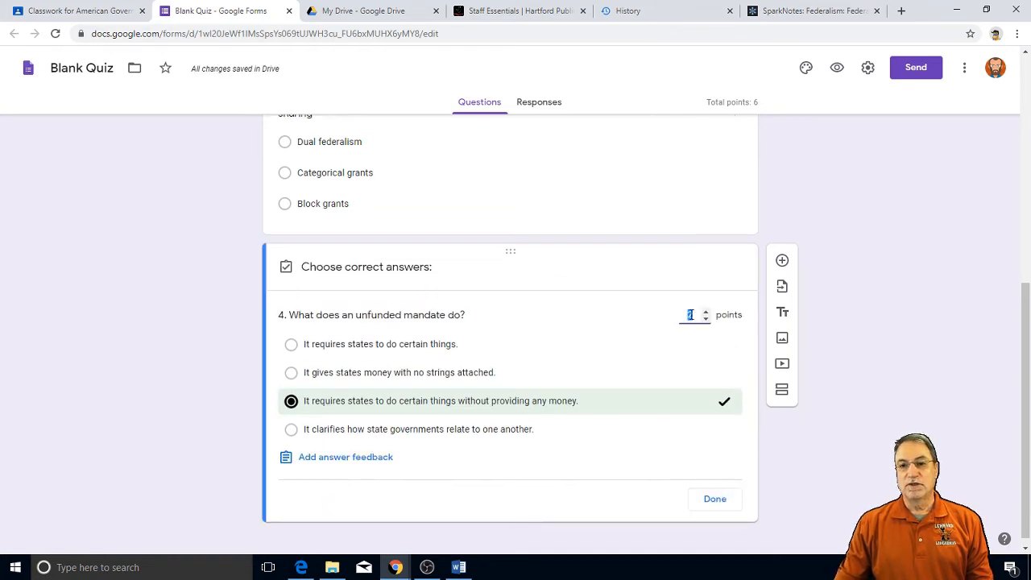
pyautogui.click(715, 501)
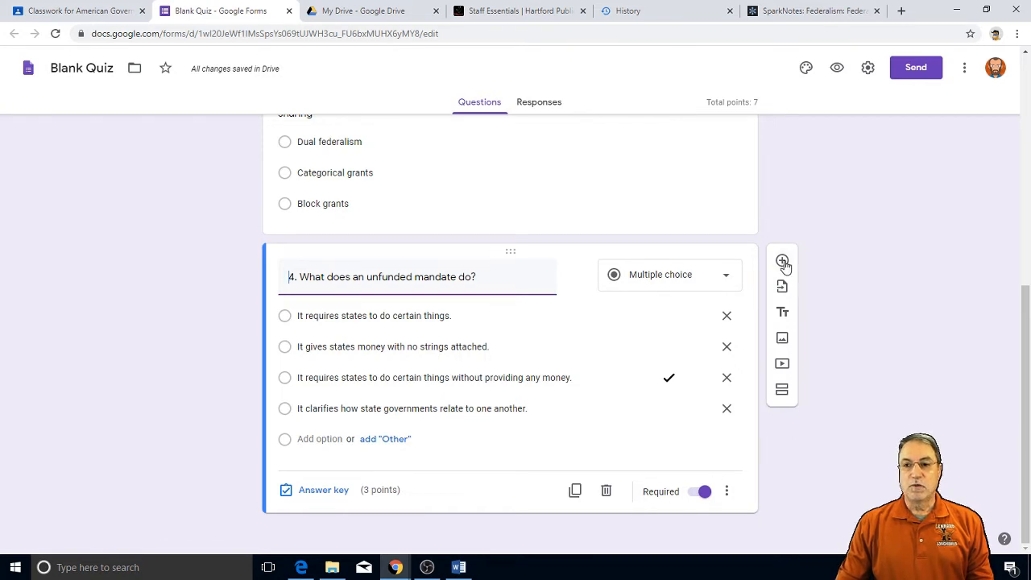
# Add a new multiple-choice question directly below question 3 in the quiz
pyautogui.click(516, 172)
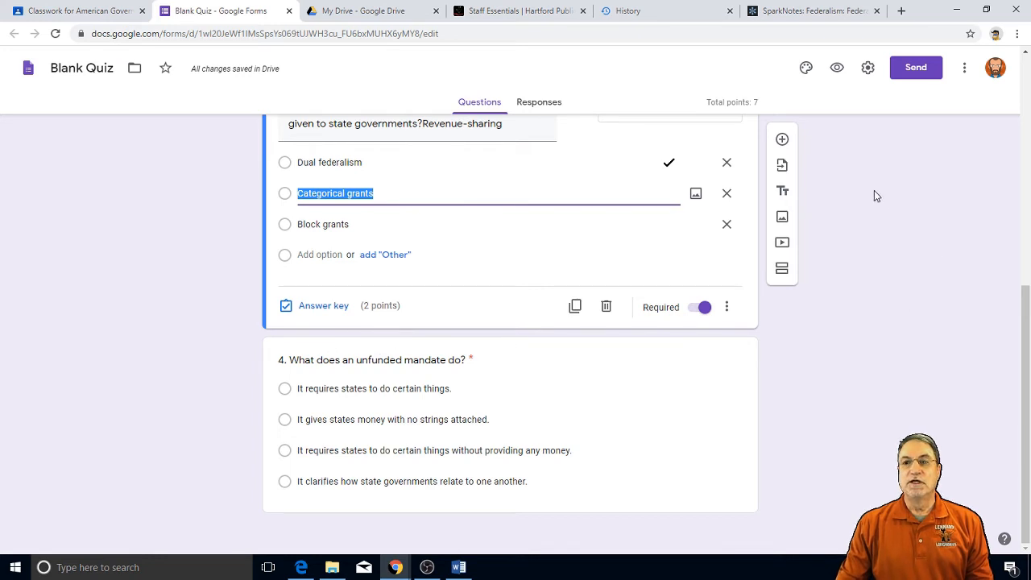
pyautogui.click(781, 141)
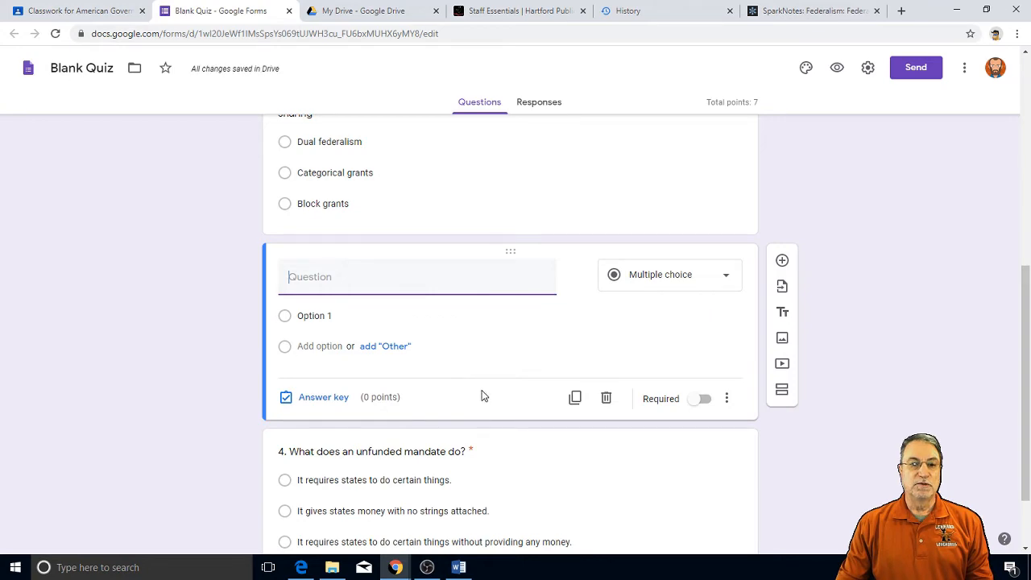
pyautogui.scroll(1, 481, 394)
pyautogui.scroll(-1, 482, 397)
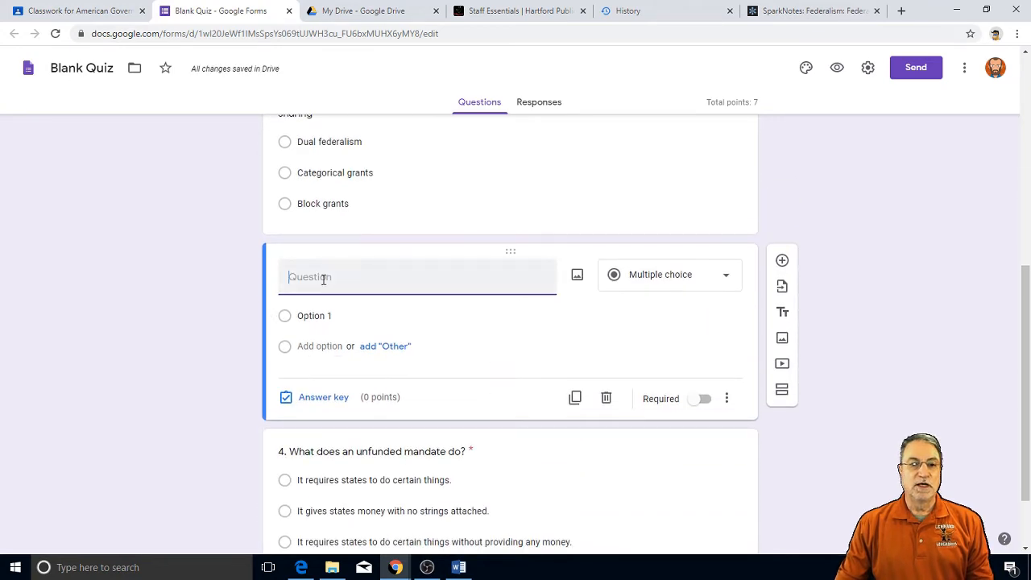
# Copy question 5, about the Supreme Court case and the commerce clause, from the Word document into the new question's title in Google Forms
pyautogui.hotkey('alt', 'Tab')
pyautogui.scroll(-2, 554, 460)
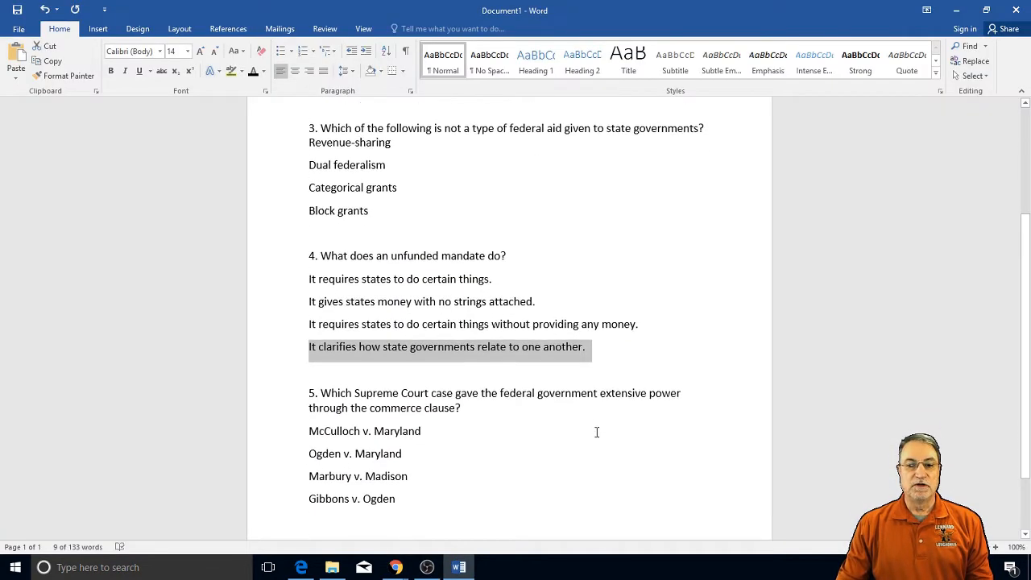
pyautogui.moveTo(306, 381); pyautogui.dragTo(465, 396)
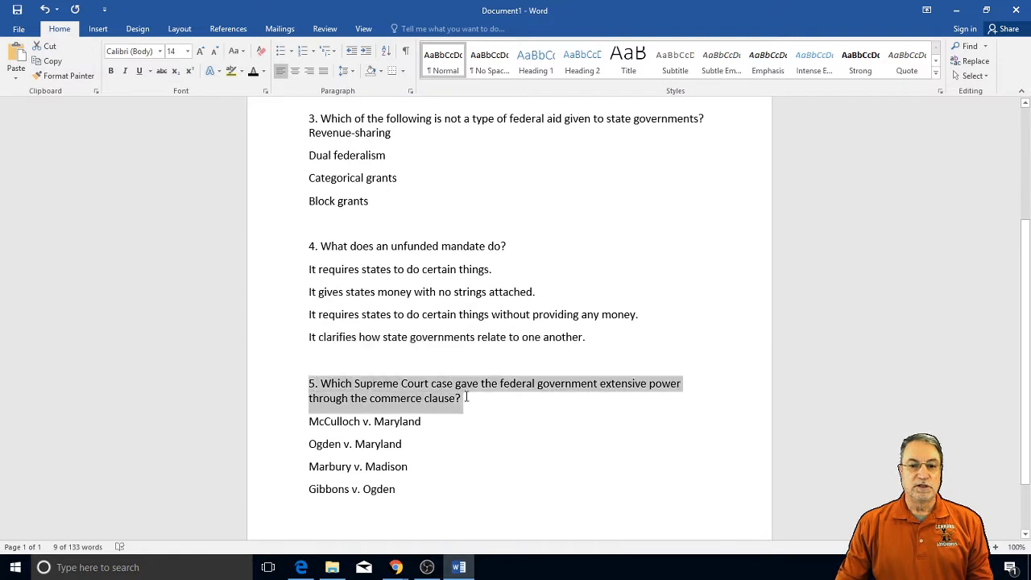
pyautogui.rightClick(383, 390)
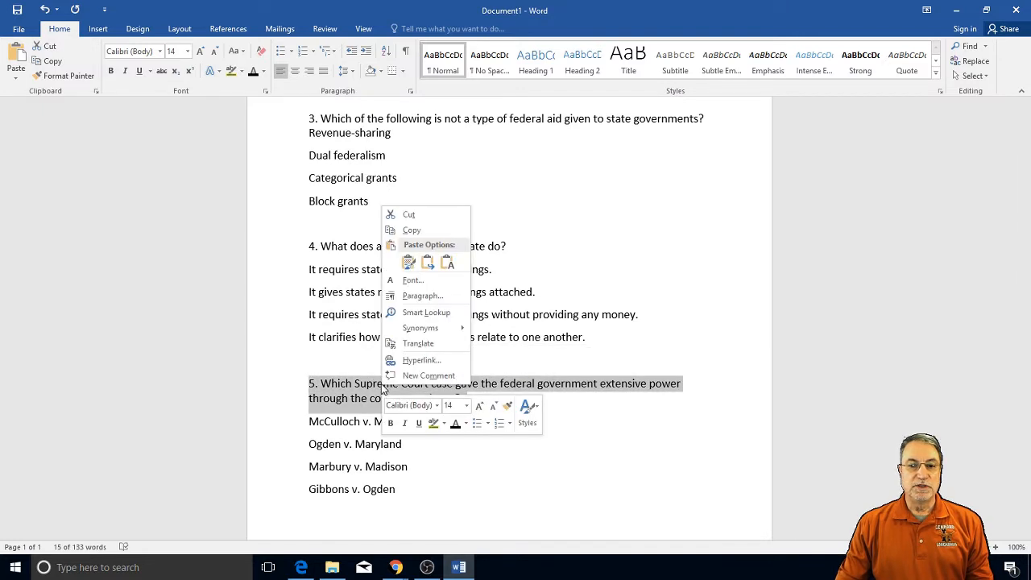
pyautogui.click(433, 228)
pyautogui.hotkey('alt', 'Tab')
pyautogui.rightClick(307, 279)
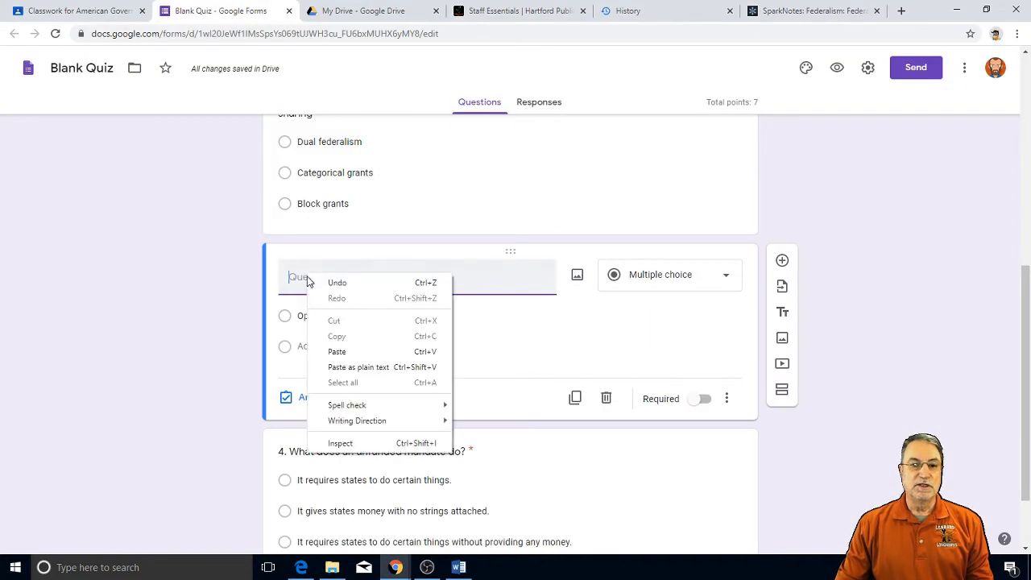
pyautogui.click(336, 351)
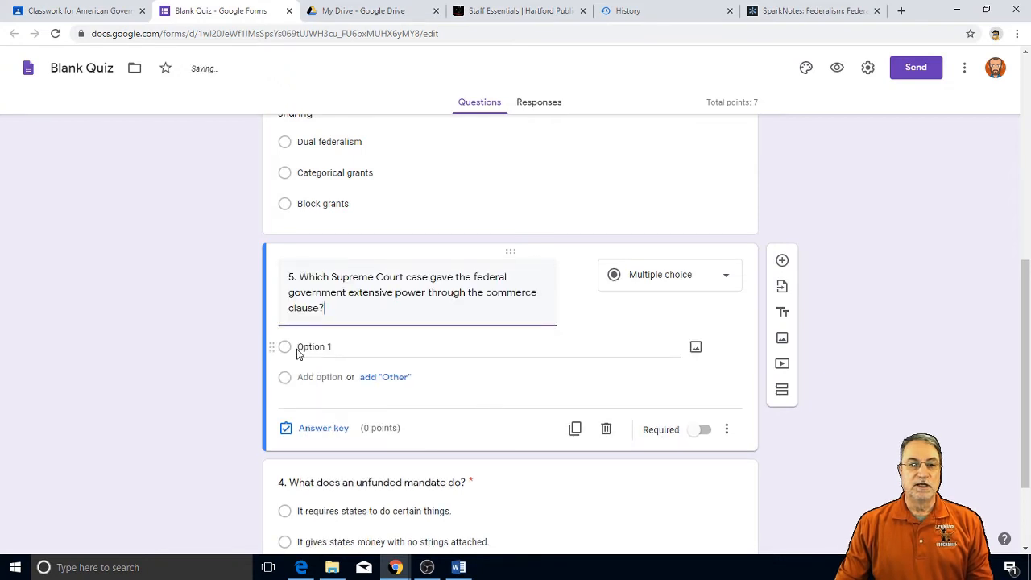
# Copy "McCulloch v. Maryland" from the Word document and paste it as question 5's first answer option in Google Forms
pyautogui.hotkey('alt', 'Tab')
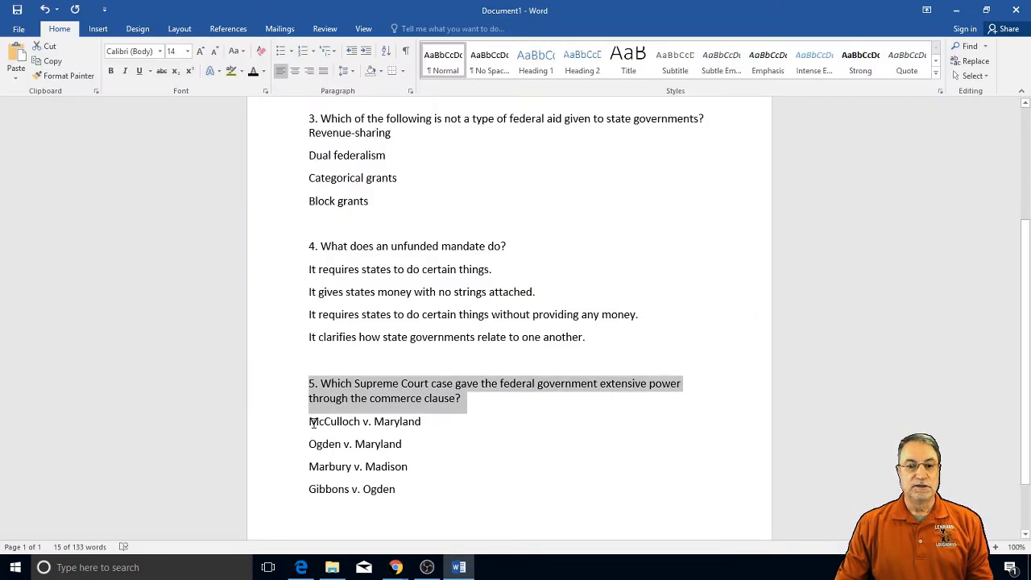
pyautogui.moveTo(375, 426); pyautogui.dragTo(429, 421)
pyautogui.click(310, 421)
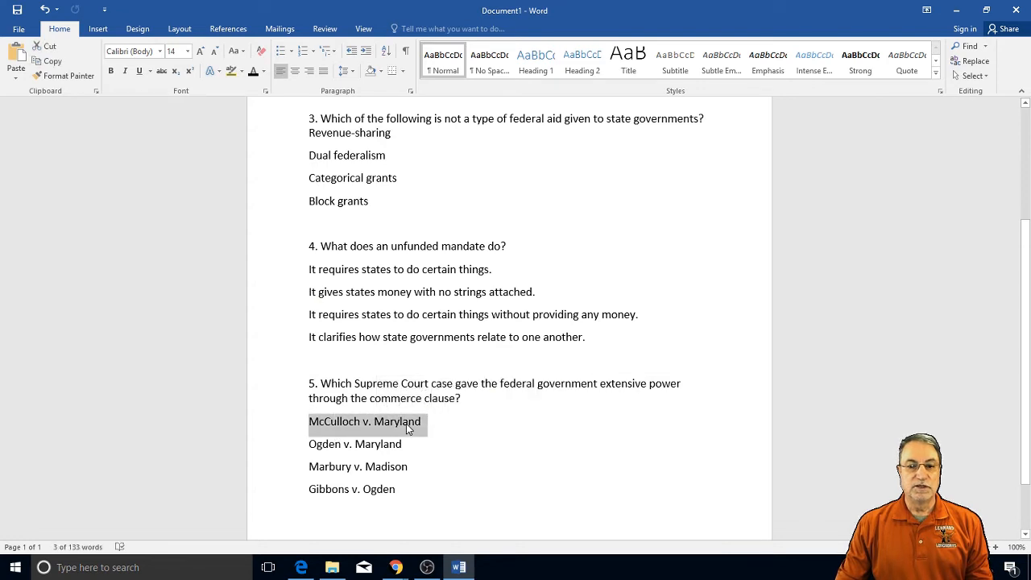
pyautogui.rightClick(409, 425)
pyautogui.click(450, 269)
pyautogui.hotkey('alt', 'Tab')
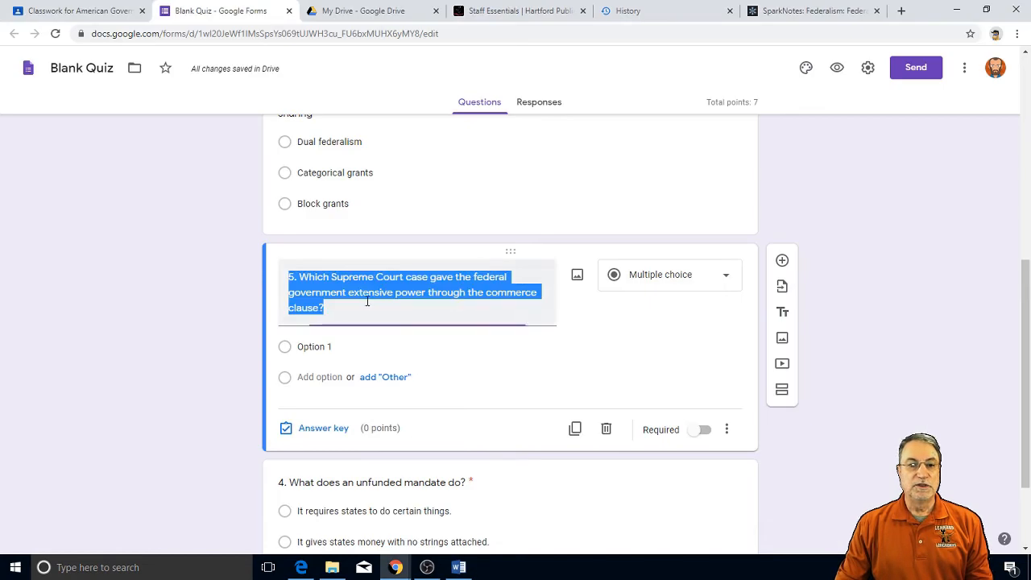
pyautogui.click(320, 347)
pyautogui.rightClick(320, 348)
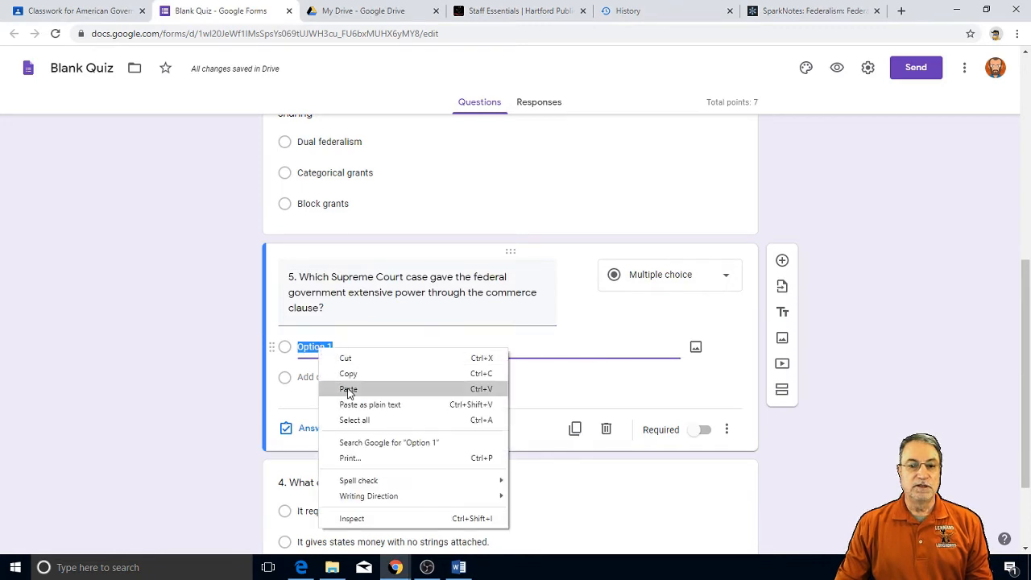
pyautogui.click(347, 388)
# Add a second answer option to question 5 with "Ogden v. Maryland" copied from the Word document
pyautogui.click(320, 378)
pyautogui.hotkey('alt', 'Tab')
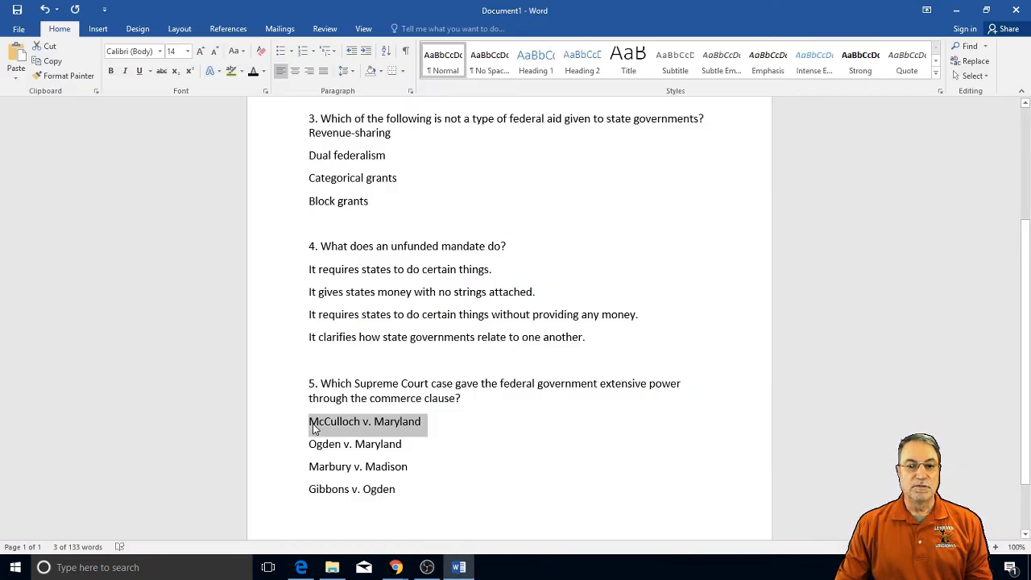
pyautogui.moveTo(309, 446); pyautogui.dragTo(401, 445)
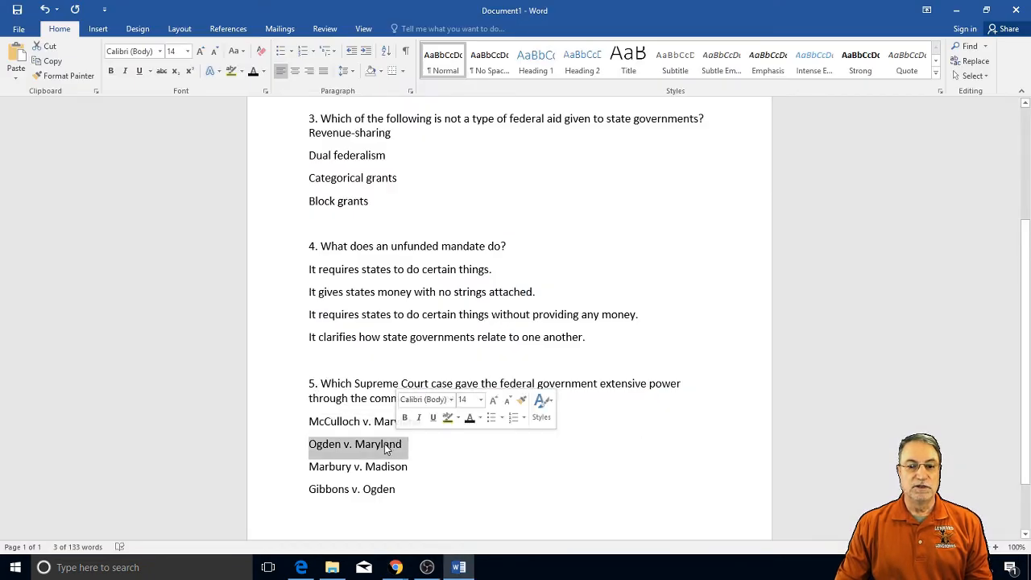
pyautogui.rightClick(388, 447)
pyautogui.click(414, 289)
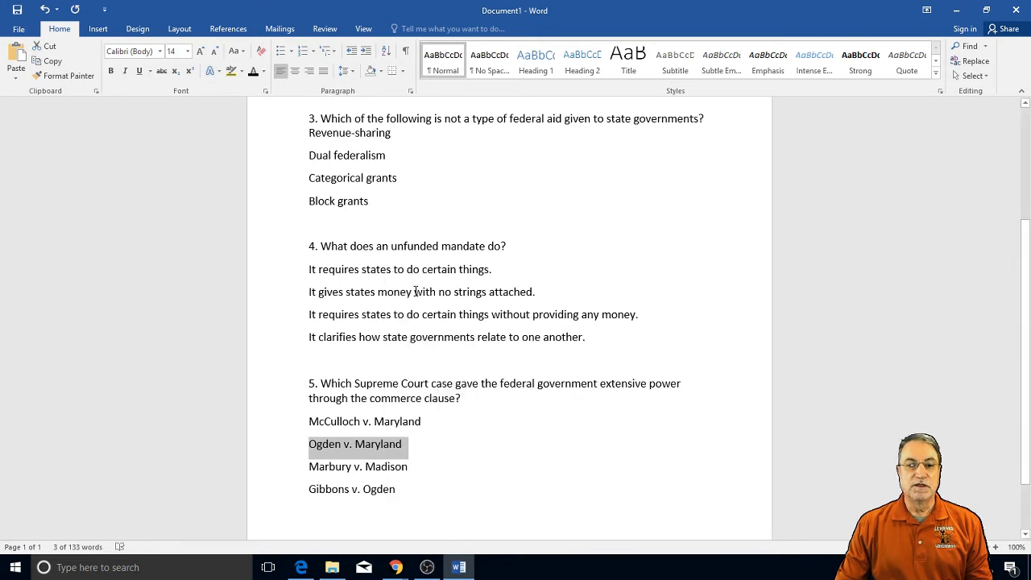
pyautogui.hotkey('alt', 'Tab')
pyautogui.rightClick(306, 378)
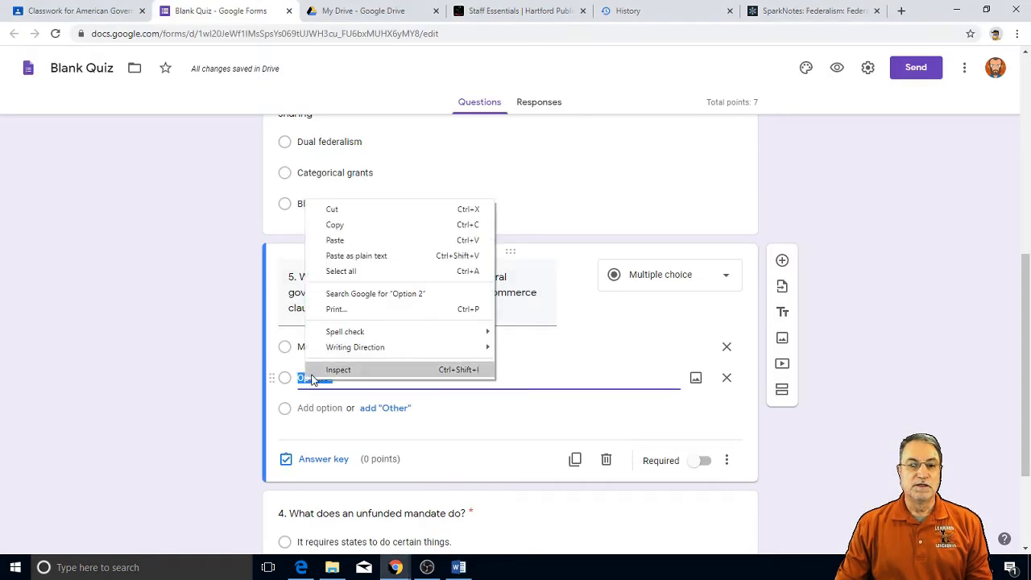
pyautogui.click(342, 246)
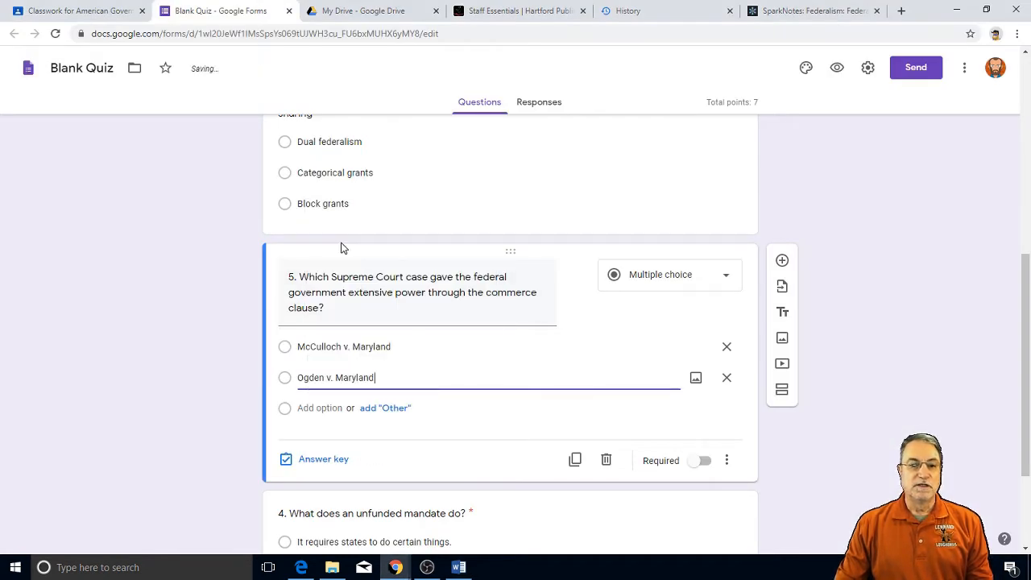
# Add a third answer option to question 5 with "Marbury v. Madison" copied from the Word document
pyautogui.click(319, 407)
pyautogui.hotkey('alt', 'Tab')
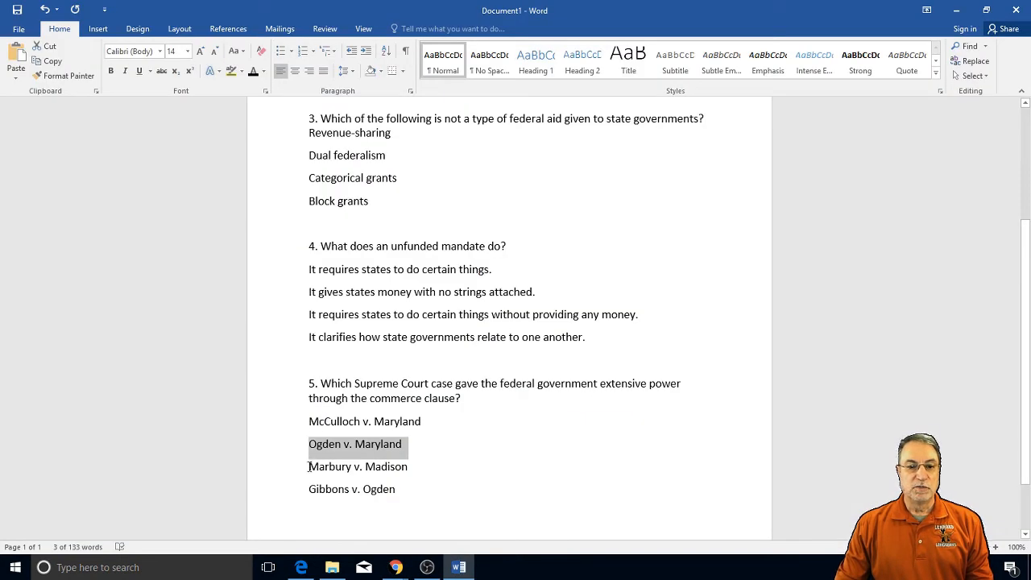
pyautogui.moveTo(308, 467); pyautogui.dragTo(409, 467)
pyautogui.rightClick(389, 467)
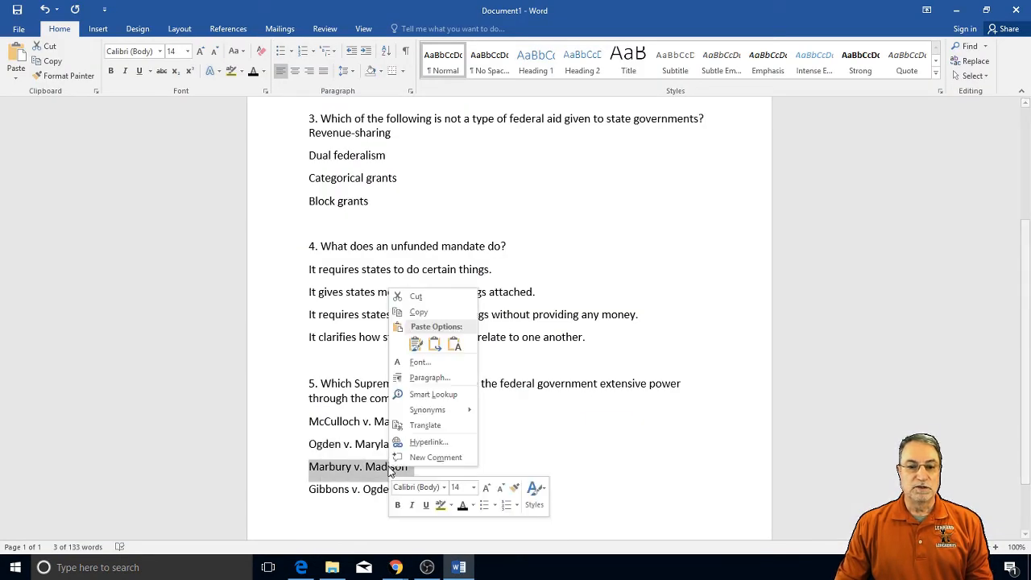
pyautogui.click(418, 311)
pyautogui.hotkey('alt', 'Tab')
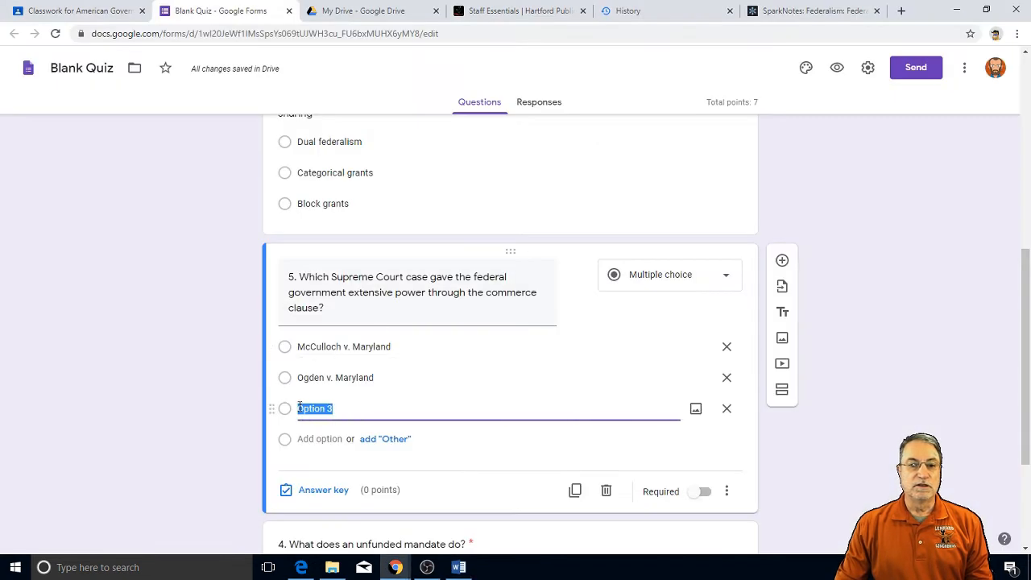
pyautogui.rightClick(298, 409)
pyautogui.click(332, 270)
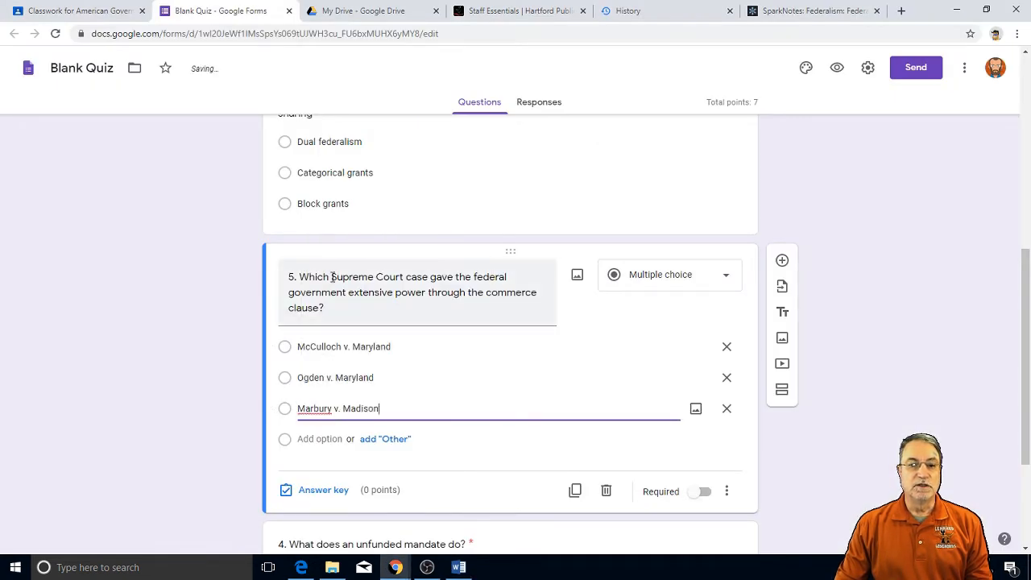
# Add a fourth answer option to question 5 with "Gibbons v. Ogden" copied from the Word document
pyautogui.click(313, 439)
pyautogui.hotkey('alt', 'Tab')
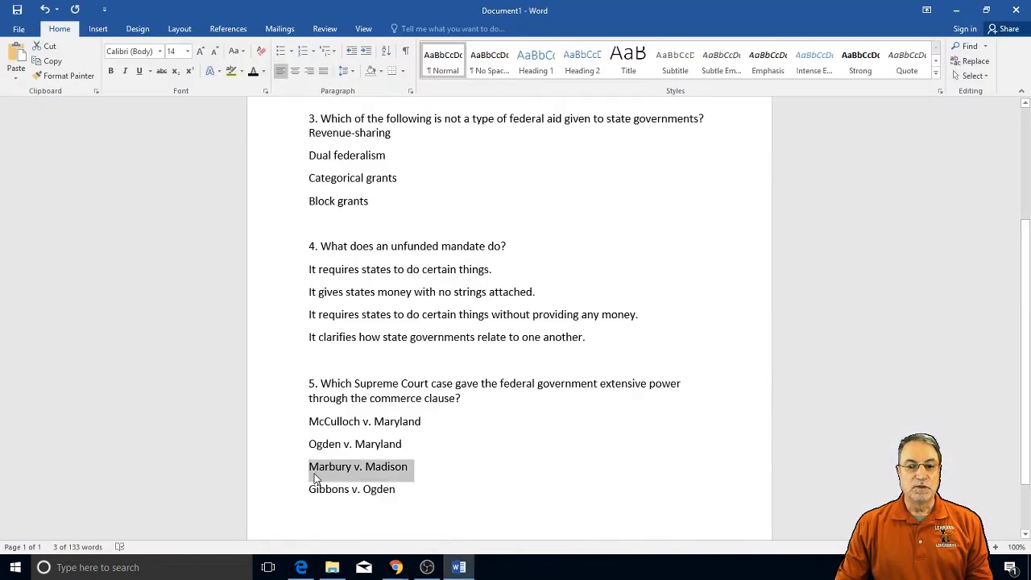
pyautogui.moveTo(306, 491); pyautogui.dragTo(399, 491)
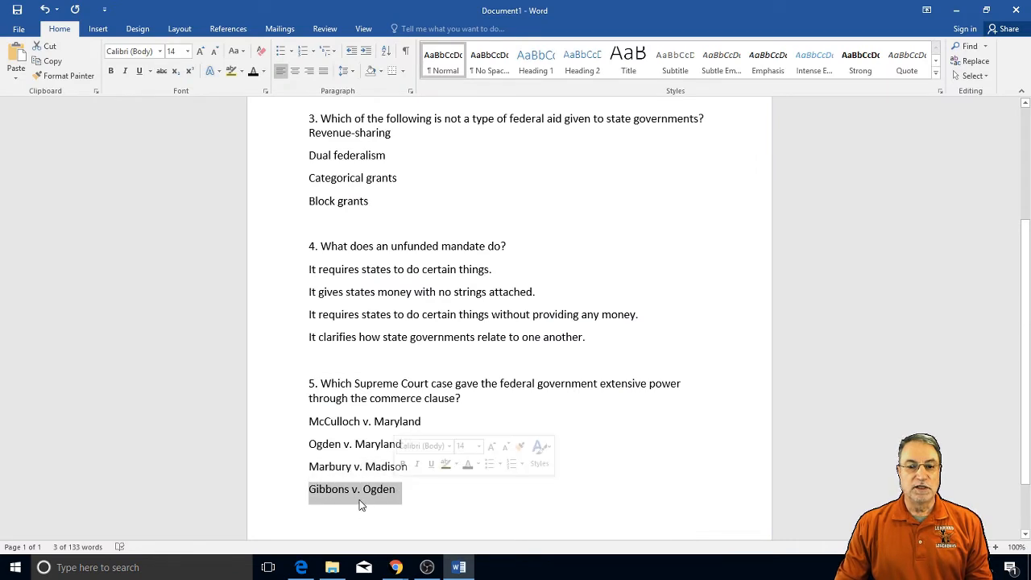
pyautogui.rightClick(362, 496)
pyautogui.click(393, 338)
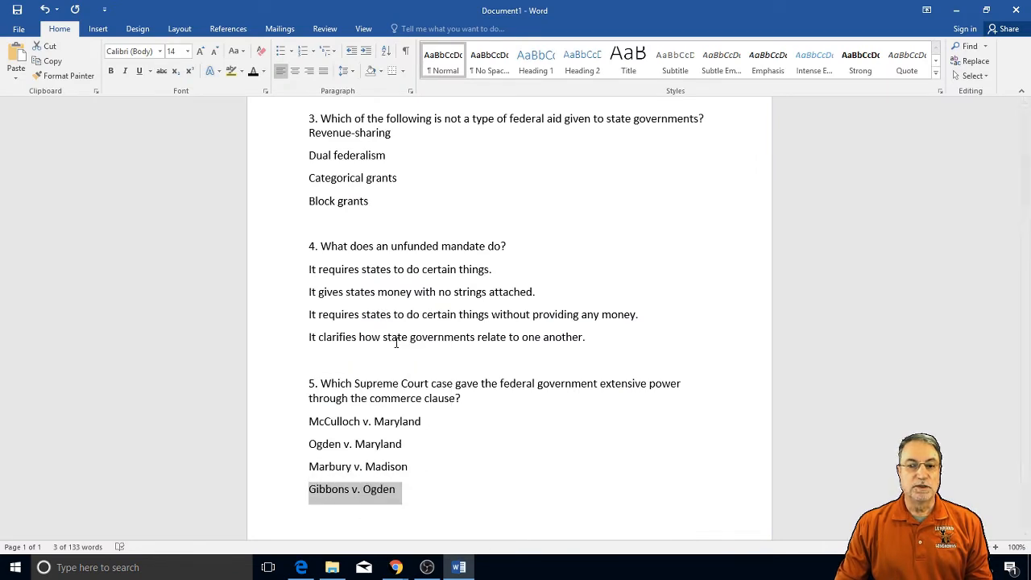
pyautogui.hotkey('alt', 'Tab')
pyautogui.rightClick(314, 438)
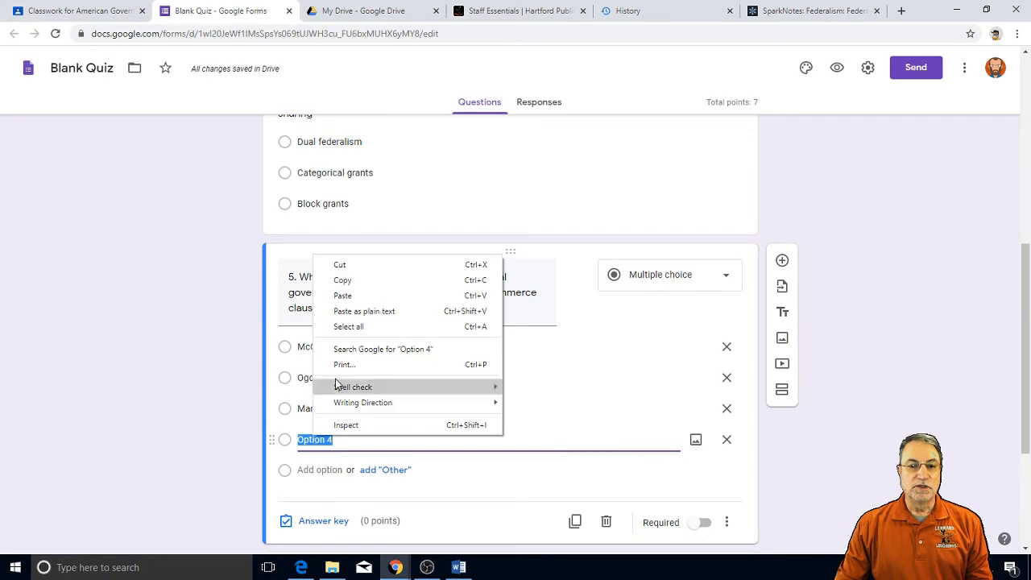
pyautogui.click(342, 295)
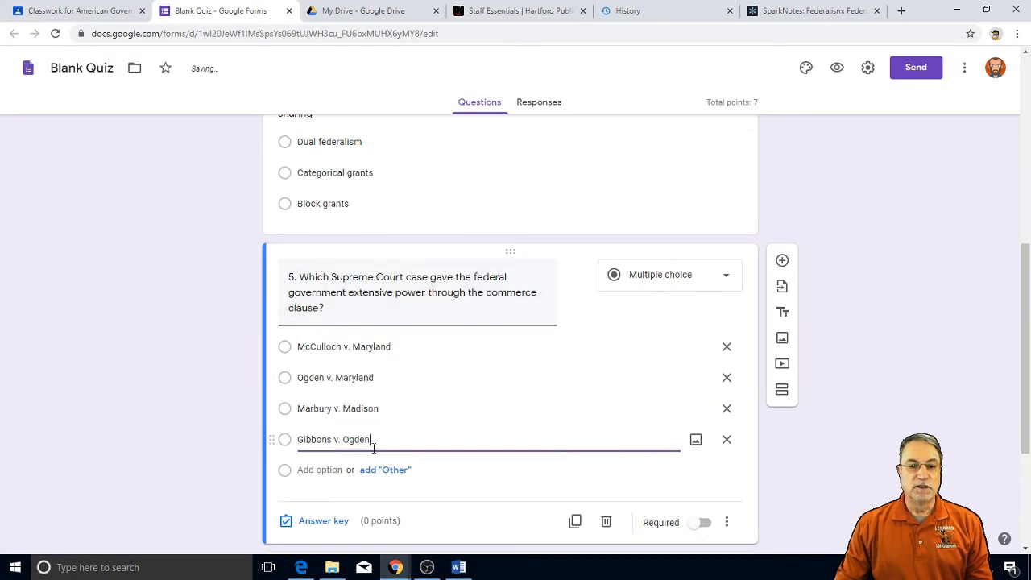
# Set "Gibbons v. Ogden" as question 5's correct answer worth 5 points and make the question required
pyautogui.click(323, 521)
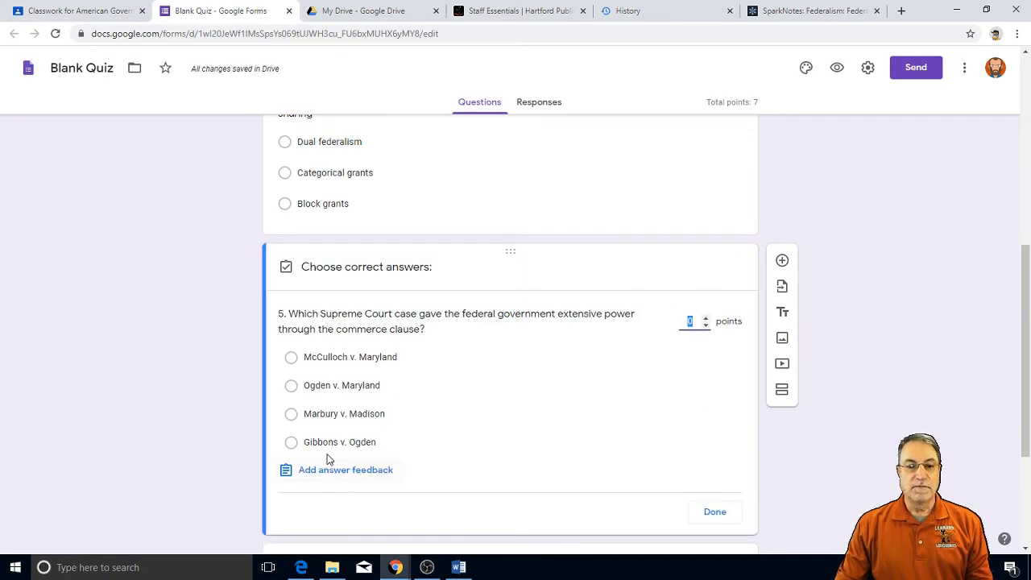
pyautogui.click(292, 443)
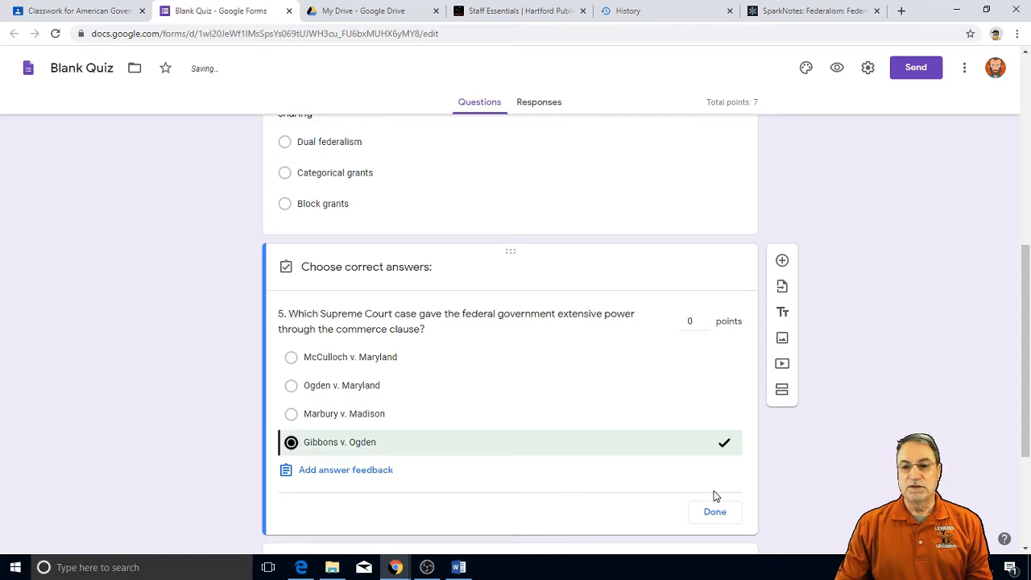
pyautogui.click(705, 318)
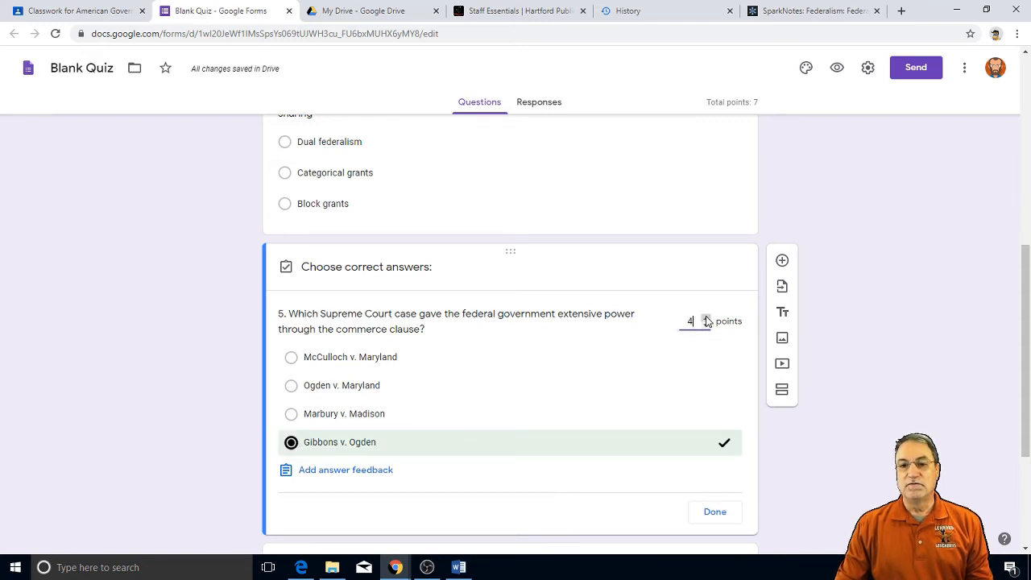
pyautogui.click(714, 512)
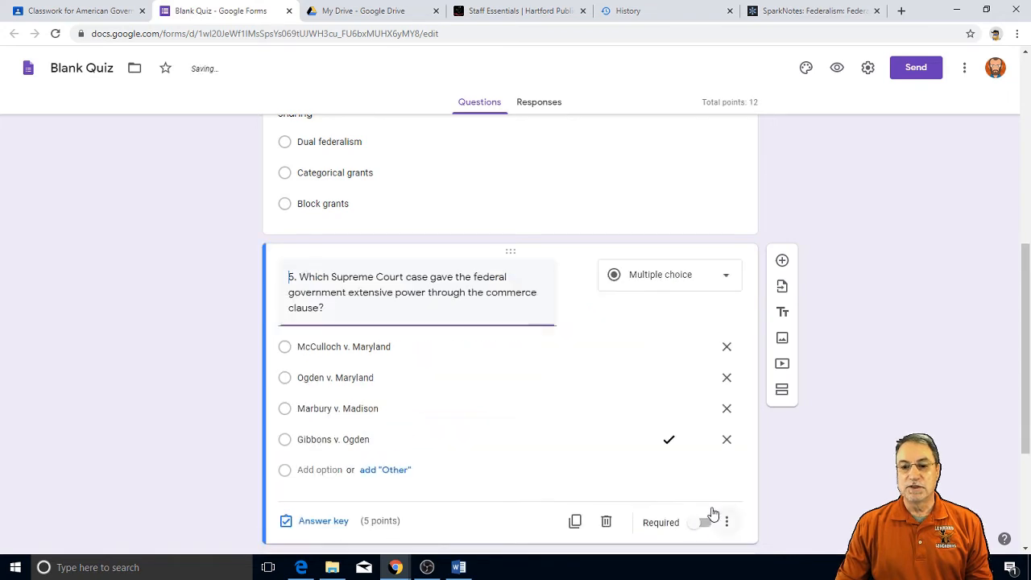
pyautogui.click(703, 523)
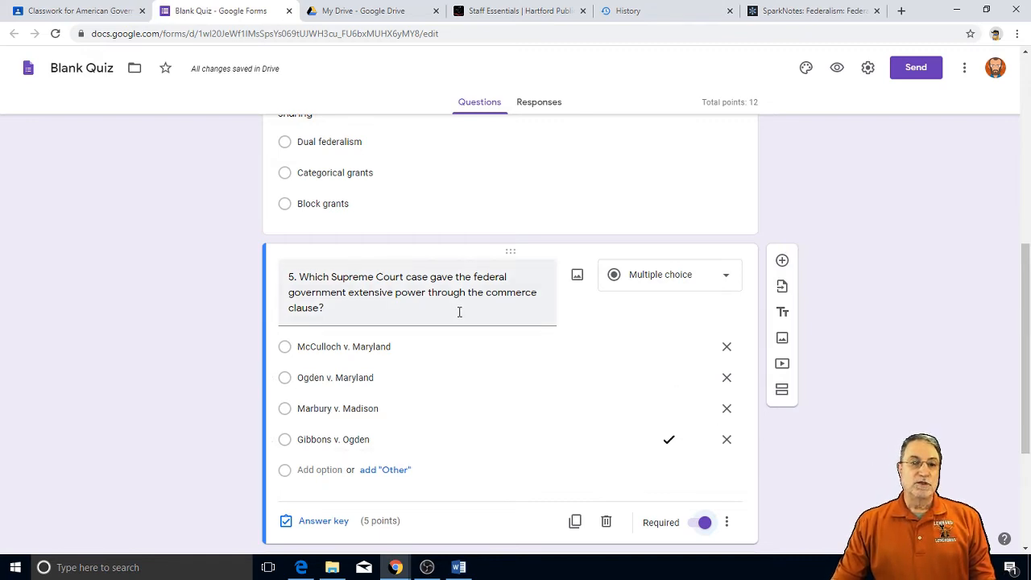
# Move question 5 below question 4 so the quiz questions follow their numbering
pyautogui.scroll(2, 459, 311)
pyautogui.scroll(-4, 459, 313)
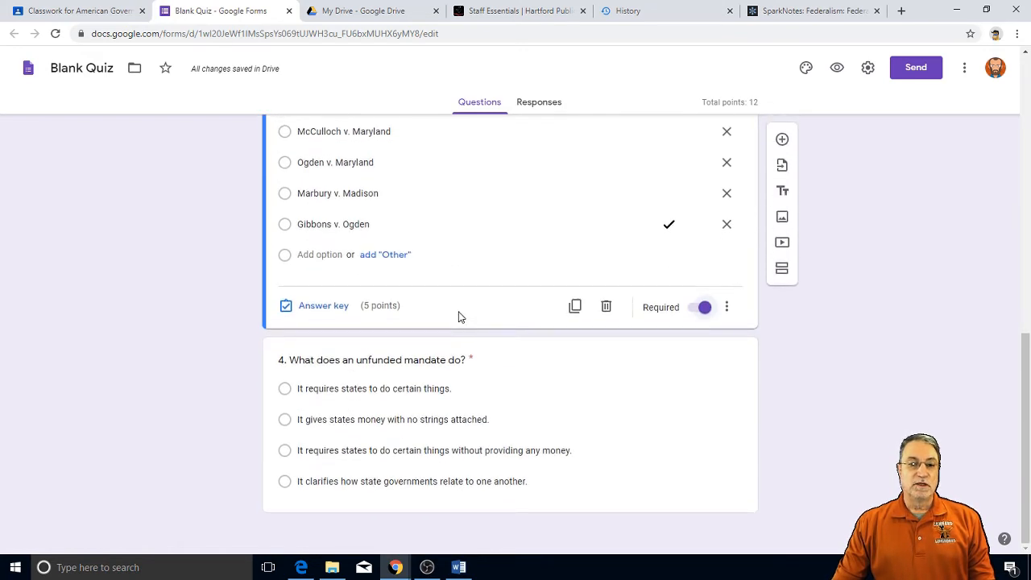
pyautogui.scroll(3, 459, 316)
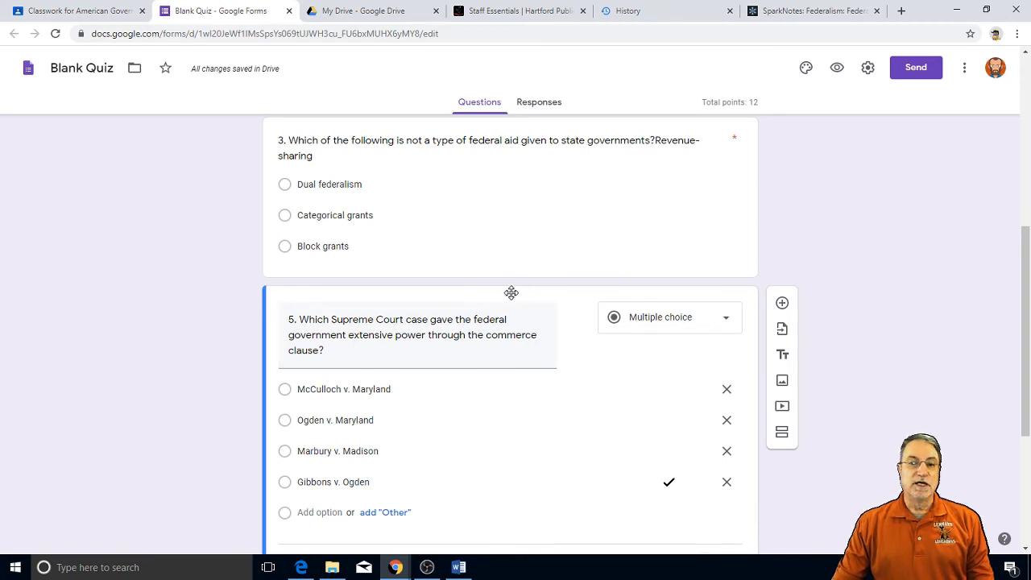
pyautogui.moveTo(509, 302); pyautogui.dragTo(502, 486)
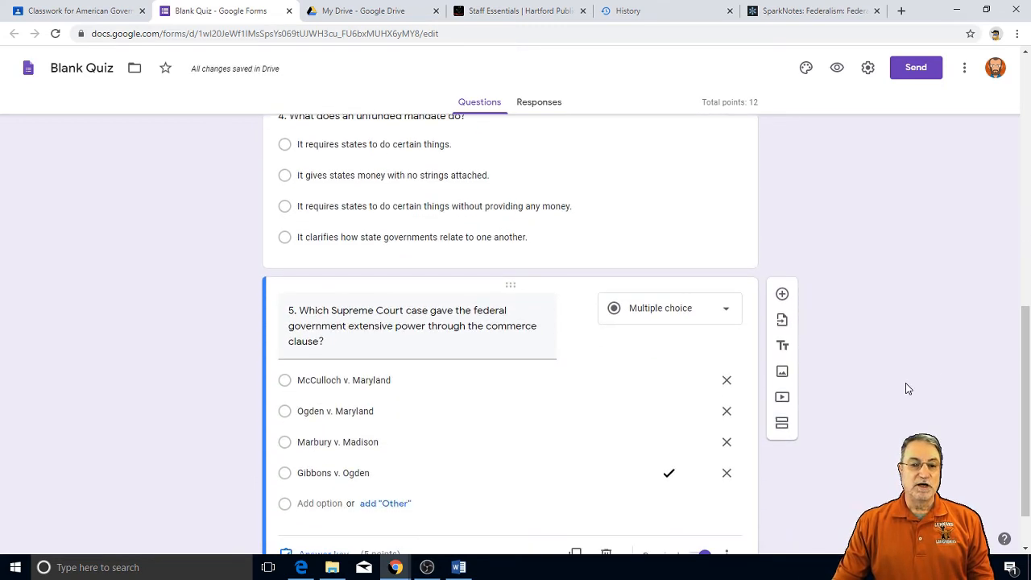
# Review the quiz from its title to question 5, checking question order, correct answers, points and required settings
pyautogui.scroll(4, 905, 384)
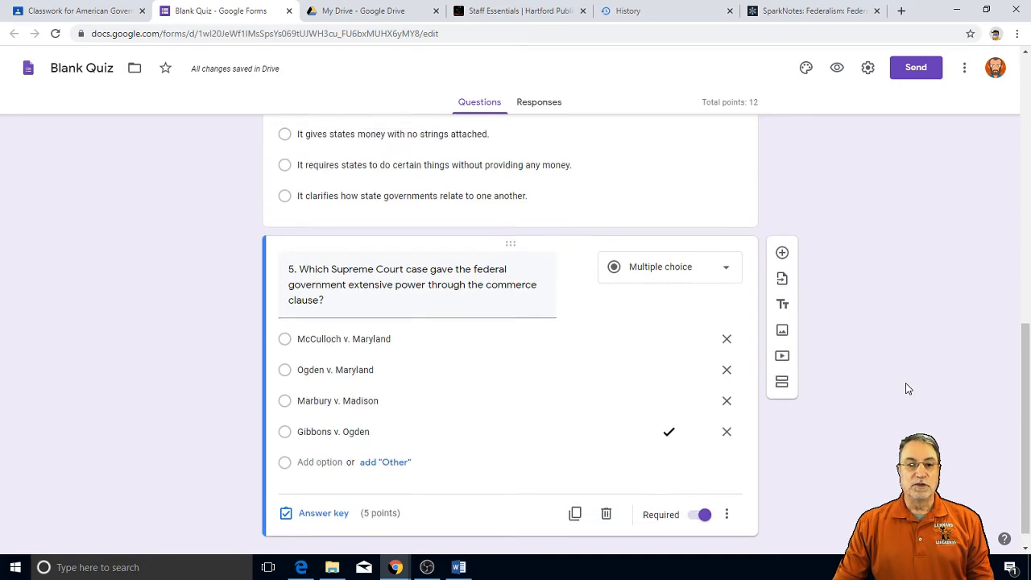
pyautogui.scroll(4, 905, 389)
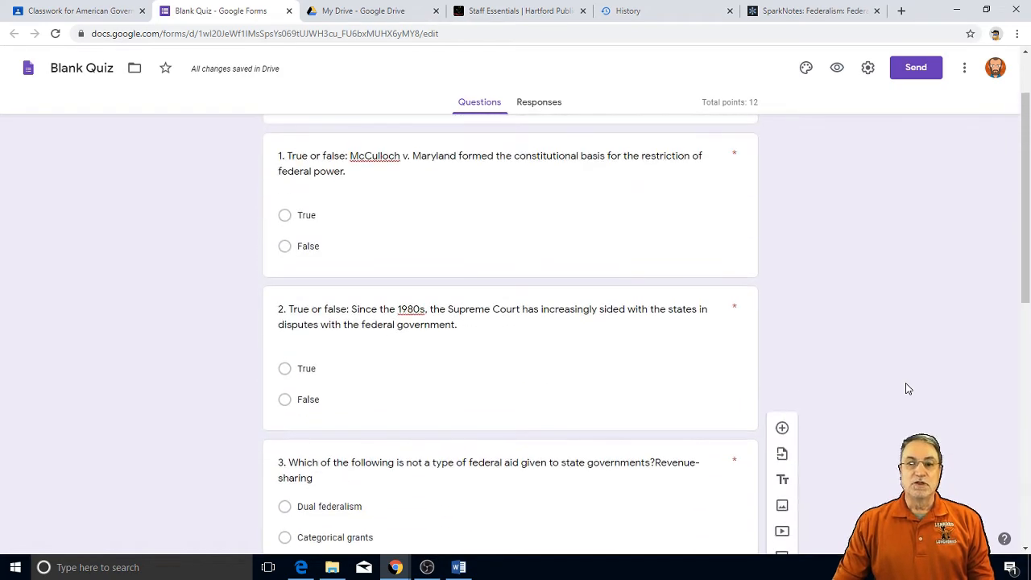
pyautogui.scroll(1, 905, 388)
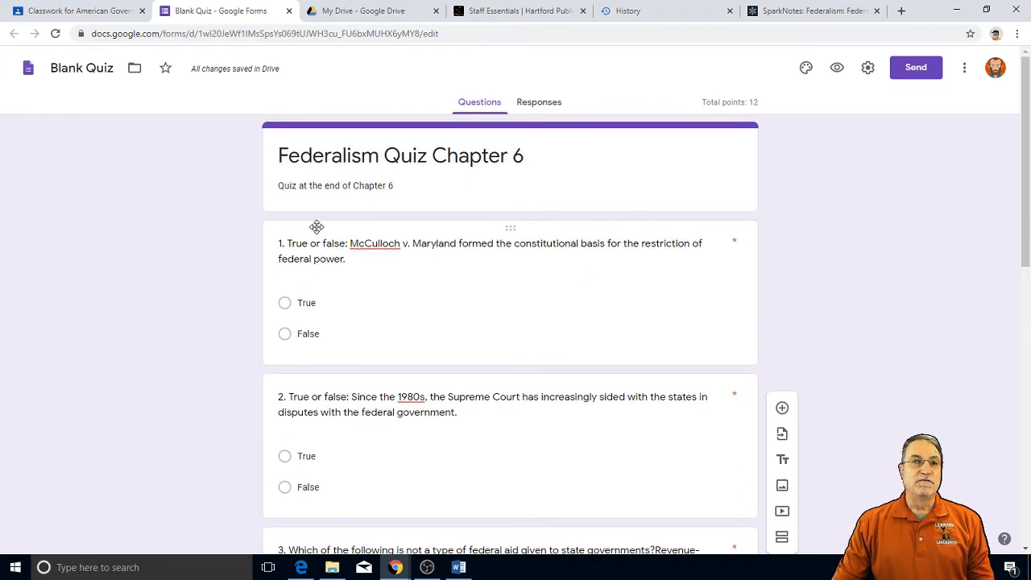
pyautogui.moveTo(280, 76)
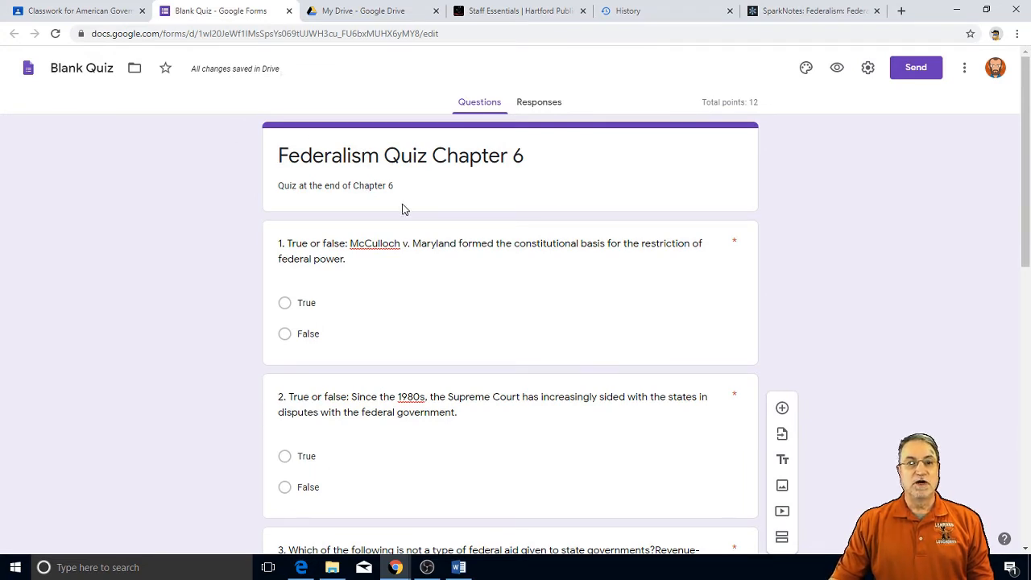
pyautogui.scroll(-5, 524, 238)
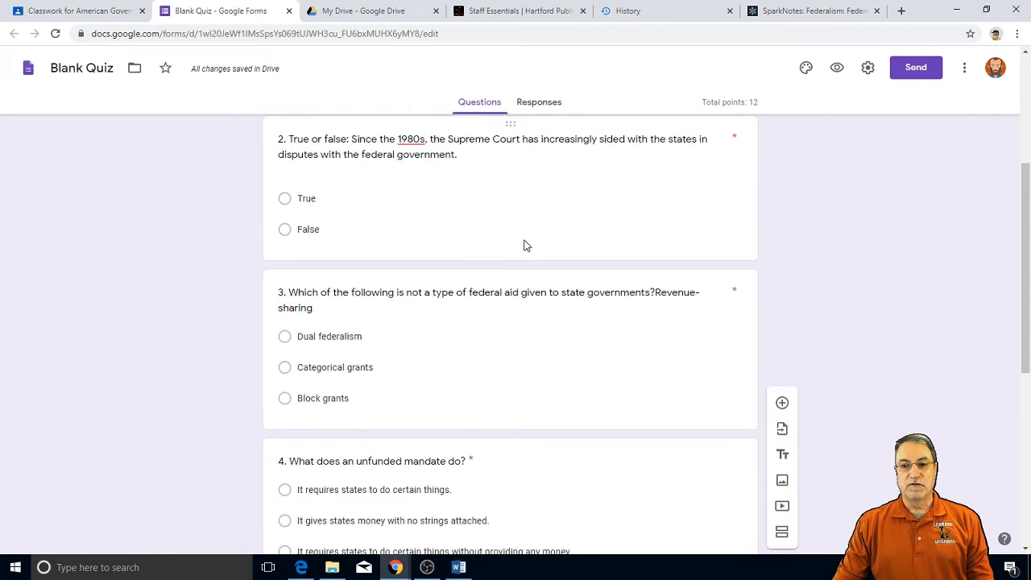
pyautogui.scroll(-3, 524, 239)
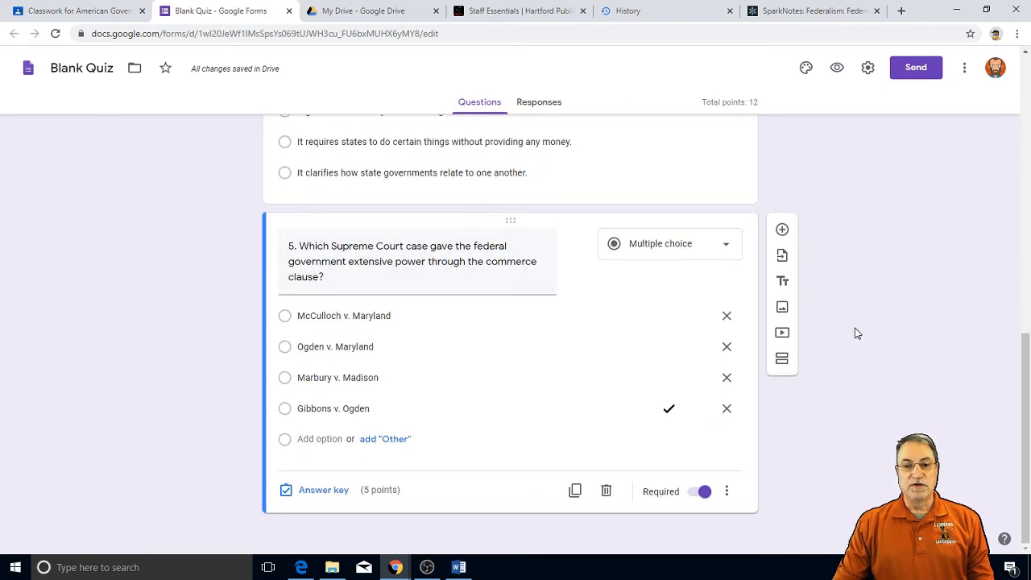
pyautogui.scroll(3, 828, 487)
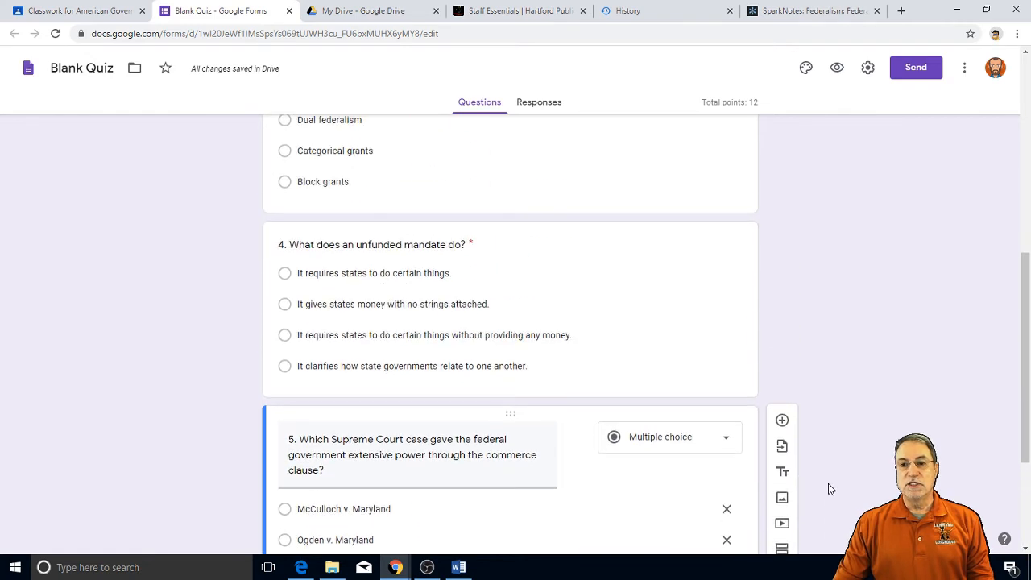
pyautogui.click(615, 354)
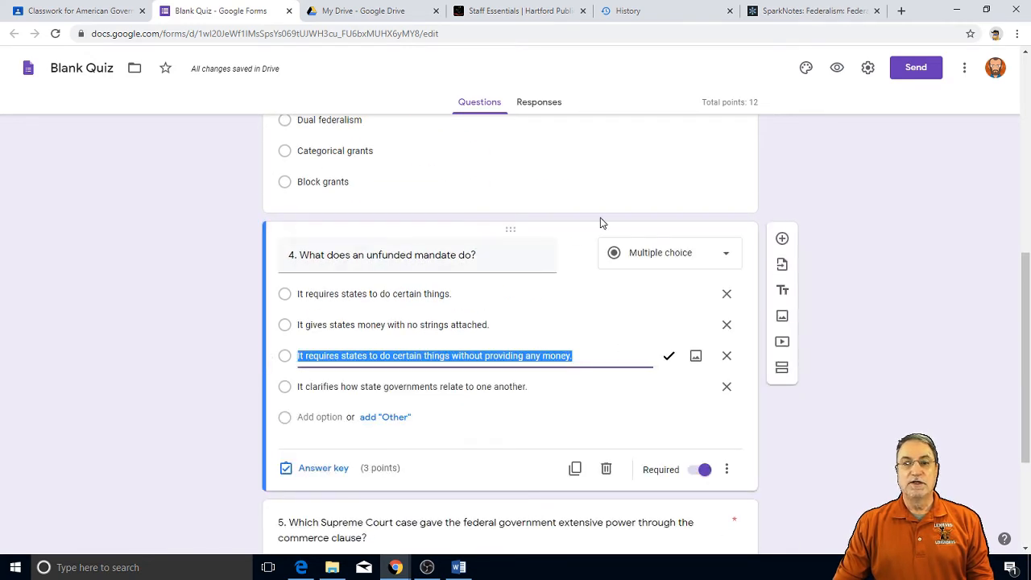
pyautogui.scroll(3, 597, 219)
pyautogui.click(570, 316)
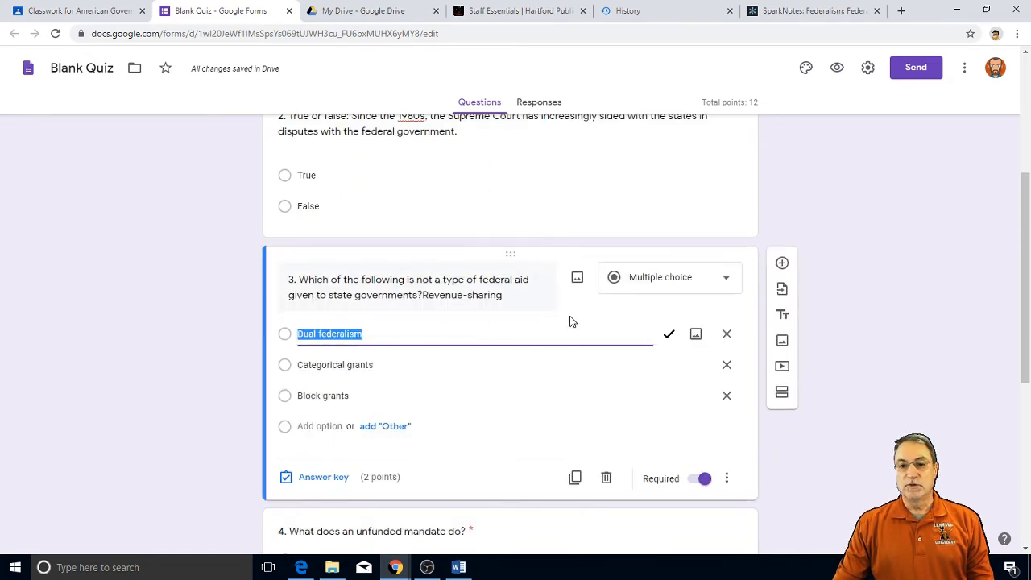
pyautogui.scroll(3, 569, 321)
pyautogui.click(566, 357)
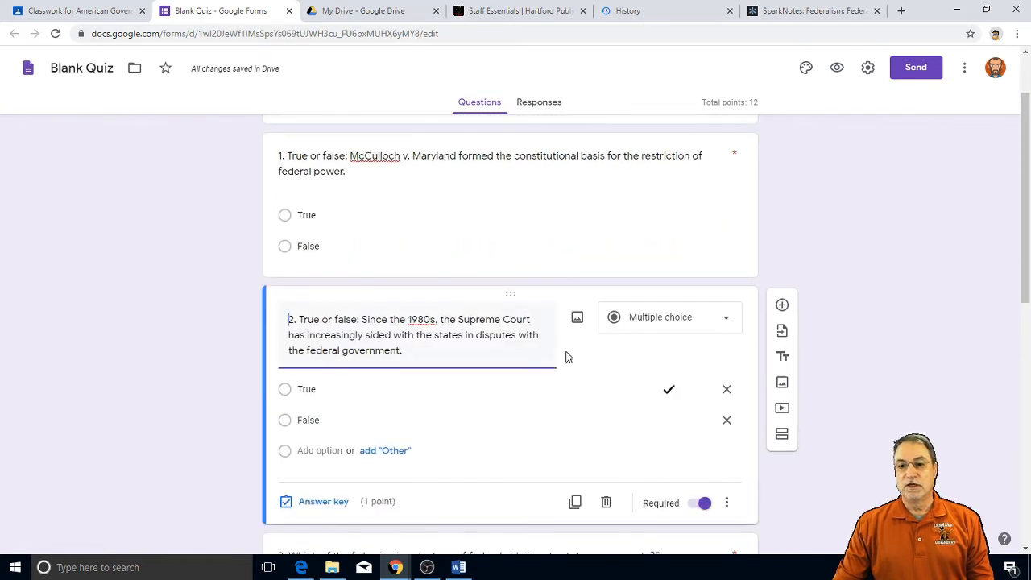
pyautogui.click(578, 225)
pyautogui.click(193, 258)
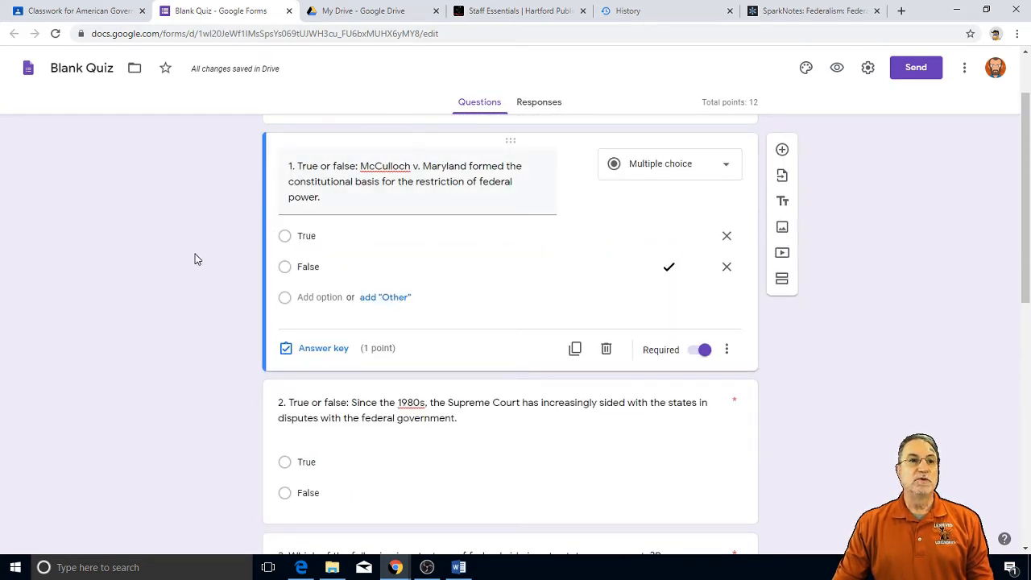
# Check the Blank Quiz form attached to the Federalism Quiz assignment in Google Classroom, and return to the assignment
pyautogui.click(60, 13)
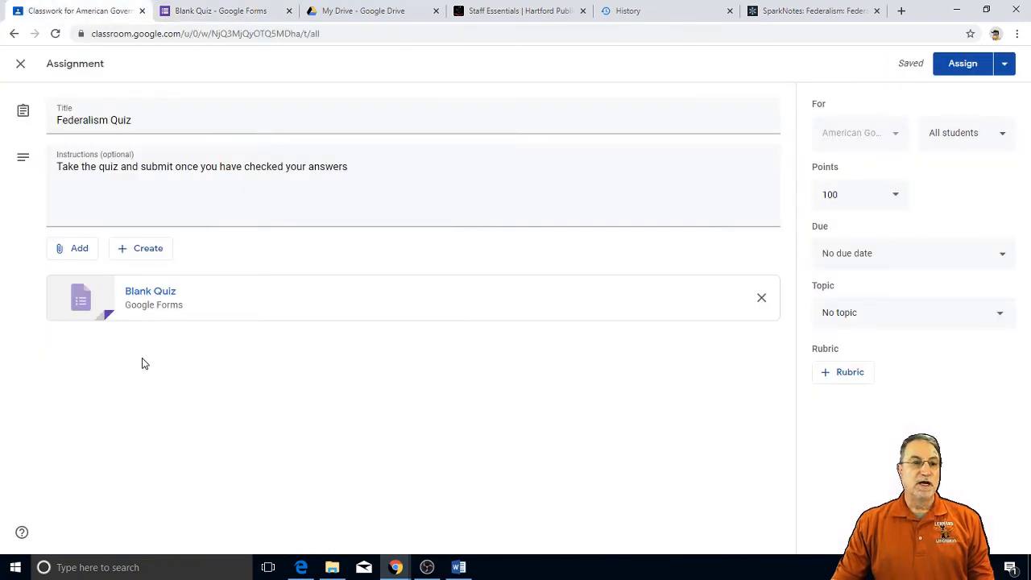
pyautogui.click(149, 294)
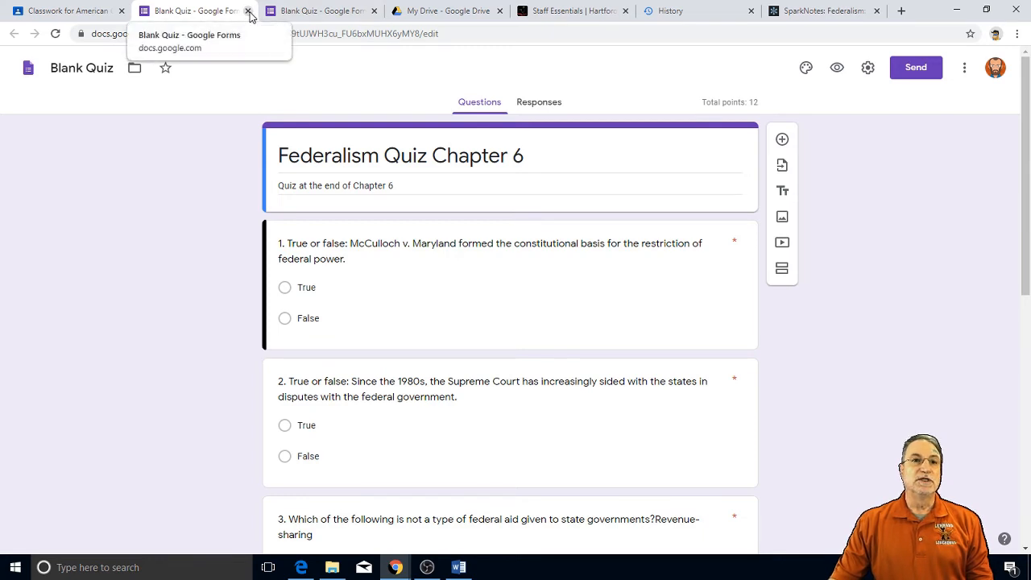
pyautogui.click(45, 16)
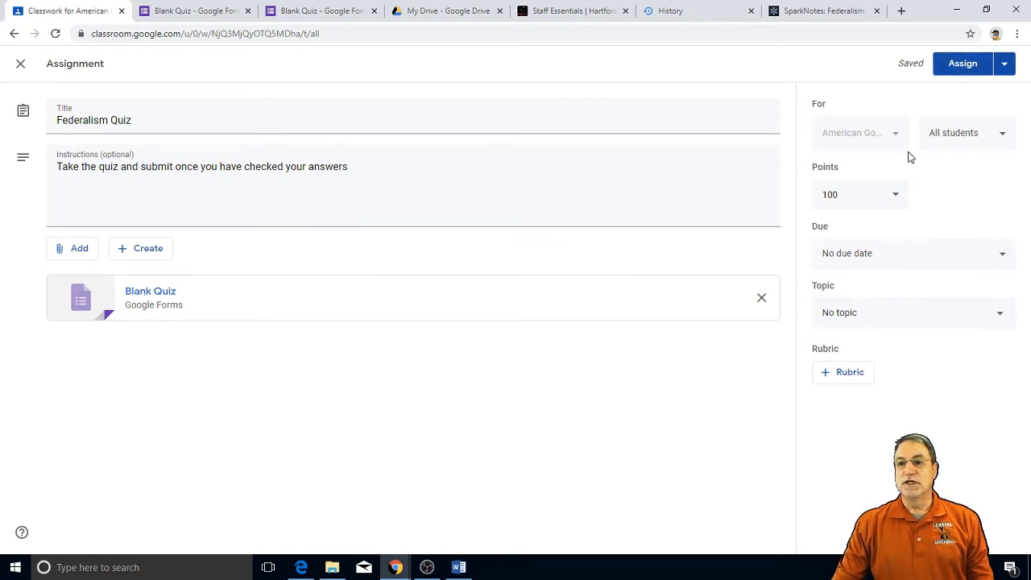
# Set the Federalism Quiz assignment's points to 12
pyautogui.click(896, 198)
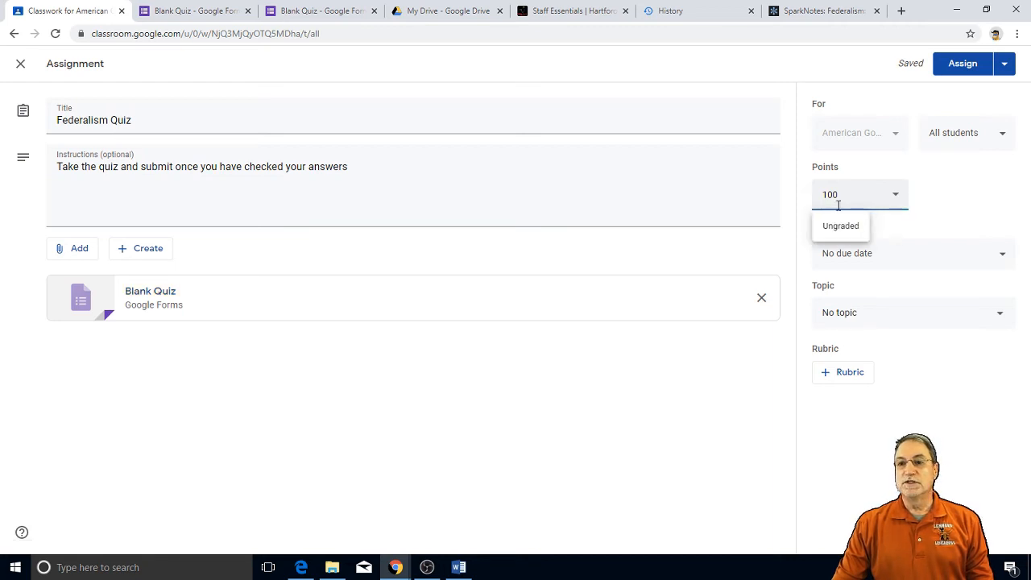
pyautogui.press('BackSpace')
pyautogui.press('BackSpace')
pyautogui.press('BackSpace')
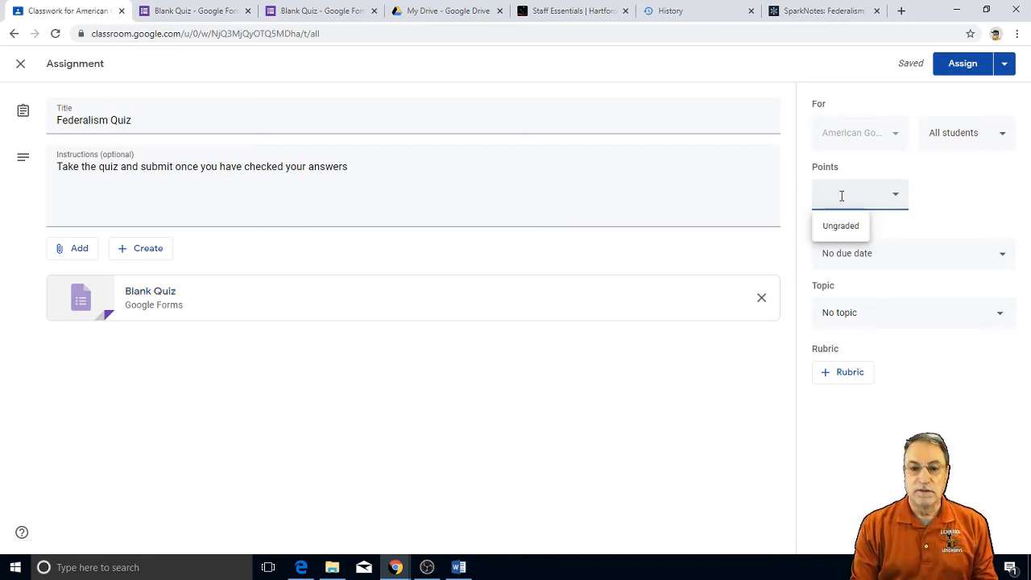
pyautogui.write('12')
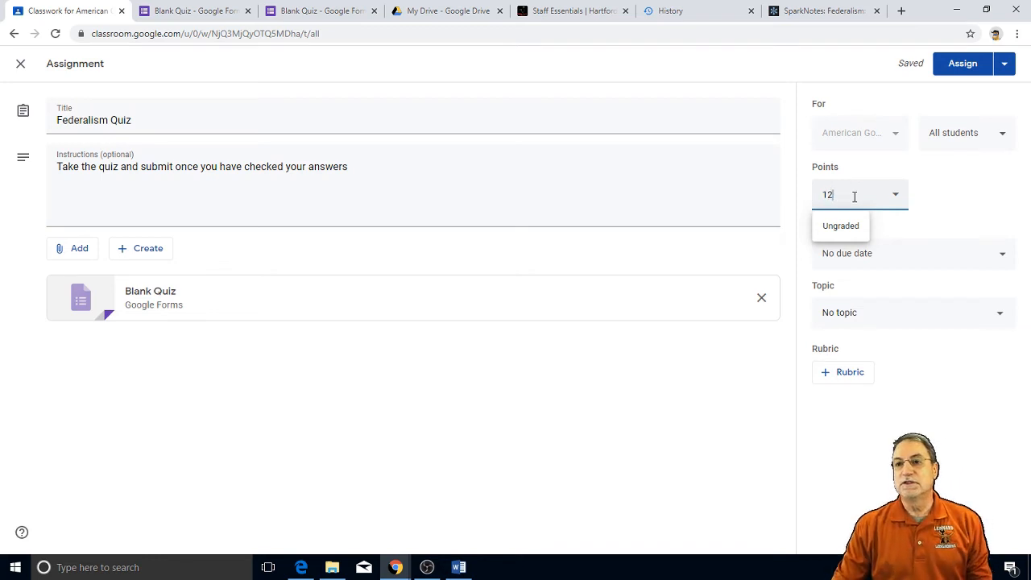
pyautogui.click(991, 194)
pyautogui.click(991, 194)
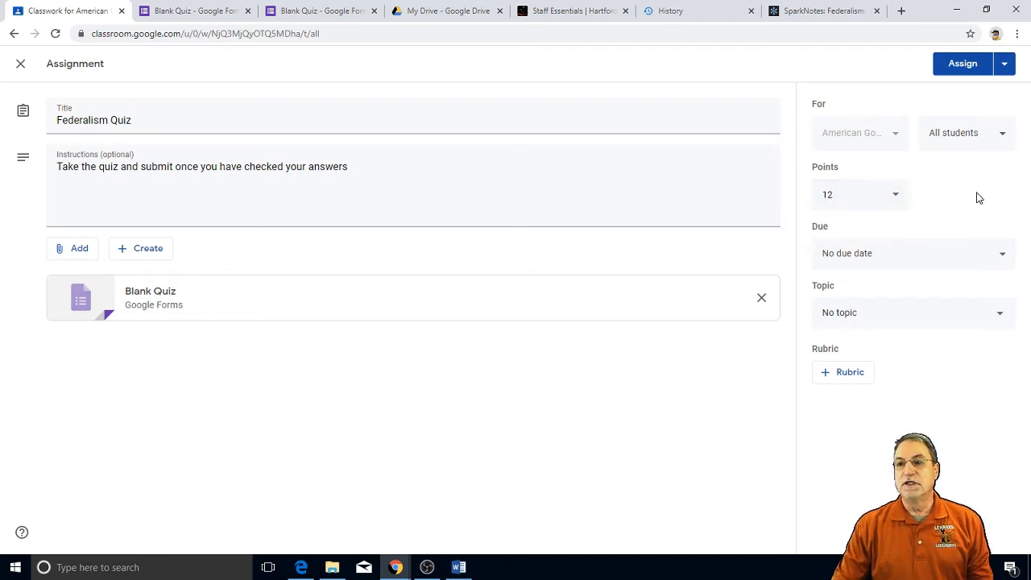
# Set the assignment's due date to March 20, 2020, without a time
pyautogui.click(886, 254)
pyautogui.click(865, 304)
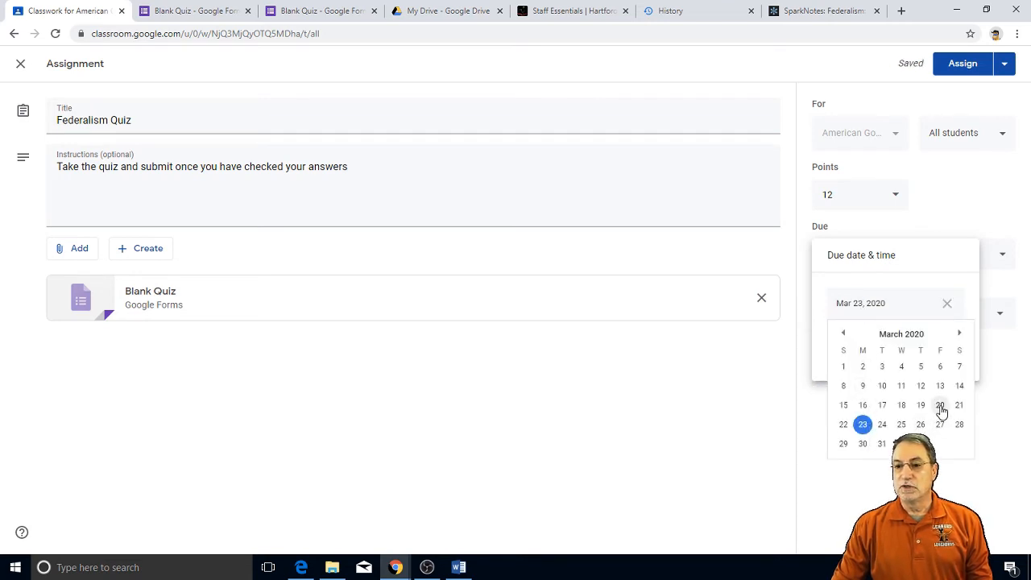
pyautogui.click(861, 425)
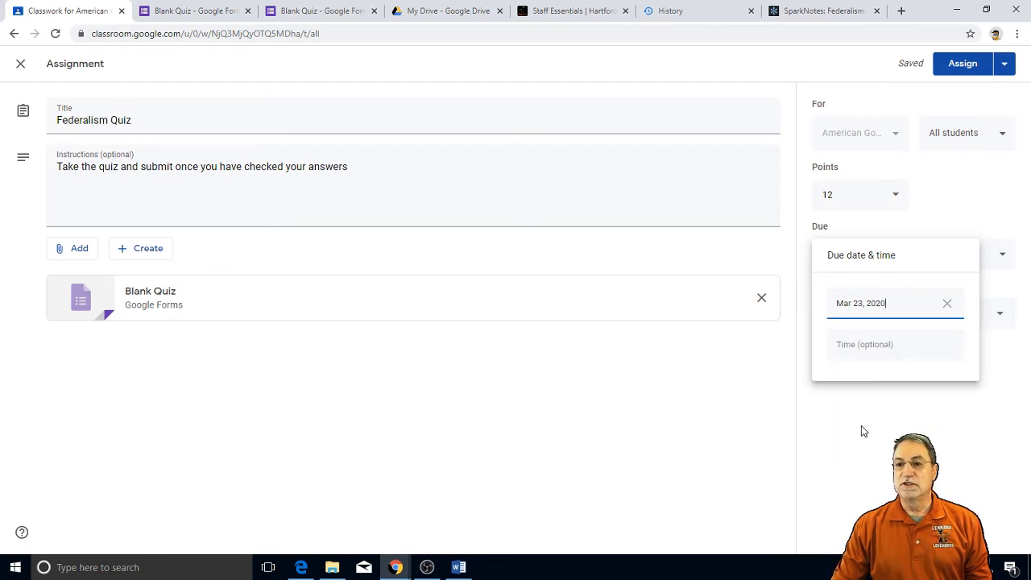
pyautogui.click(877, 308)
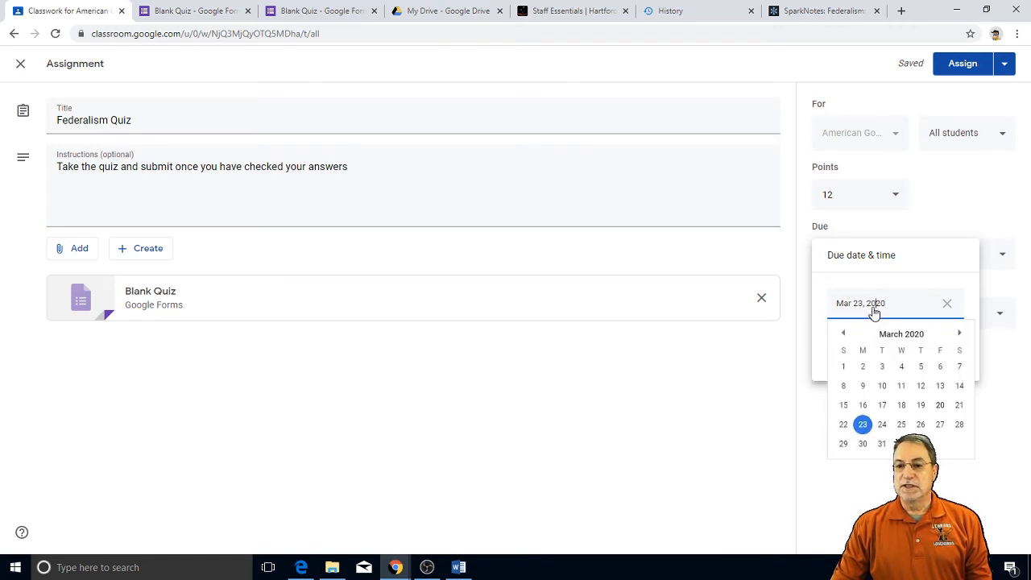
pyautogui.click(940, 408)
pyautogui.click(899, 433)
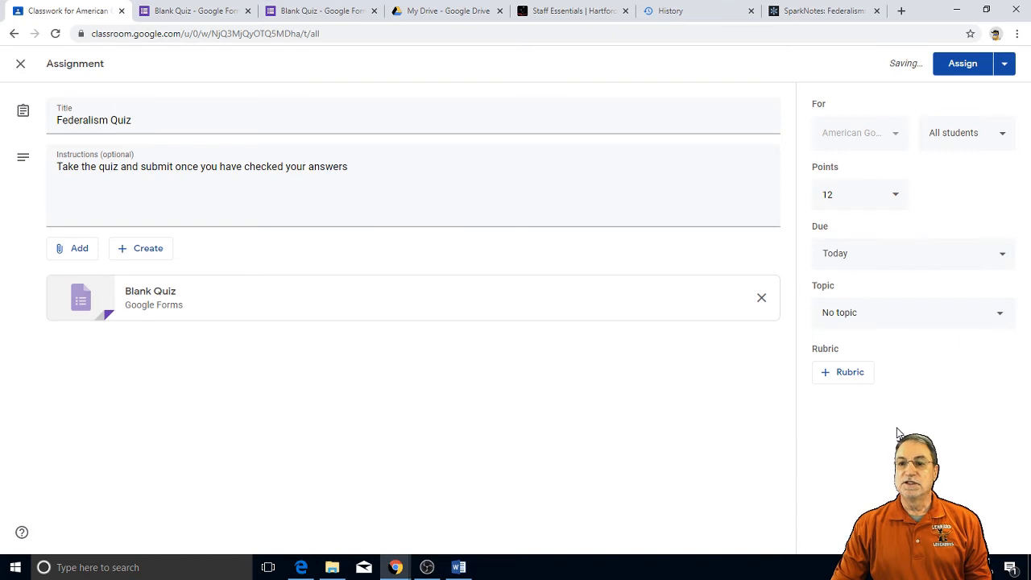
# Create the topic "Federalism" for the Federalism Quiz and assign the quiz to all students
pyautogui.click(862, 310)
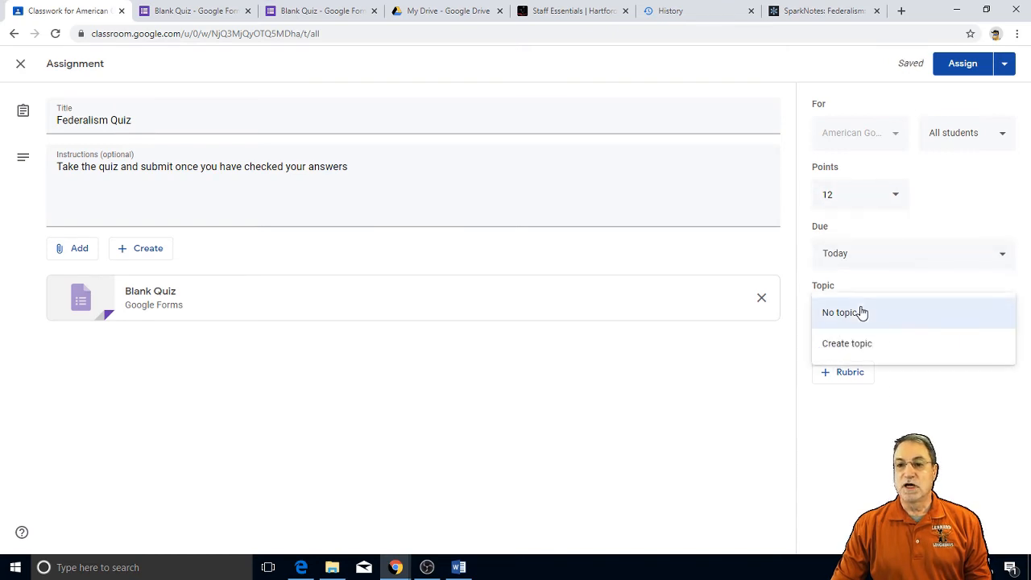
pyautogui.click(857, 343)
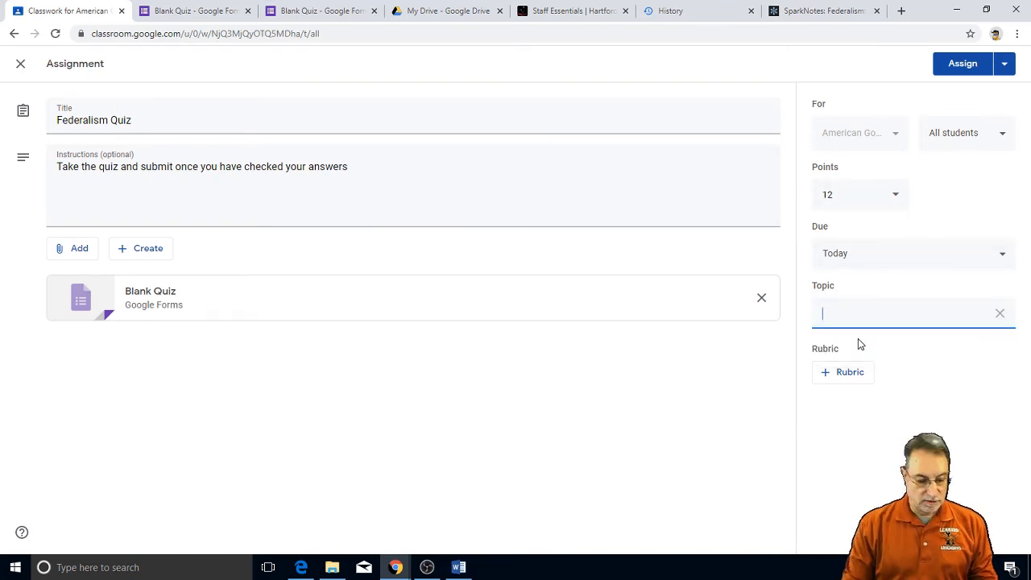
pyautogui.write('Feder')
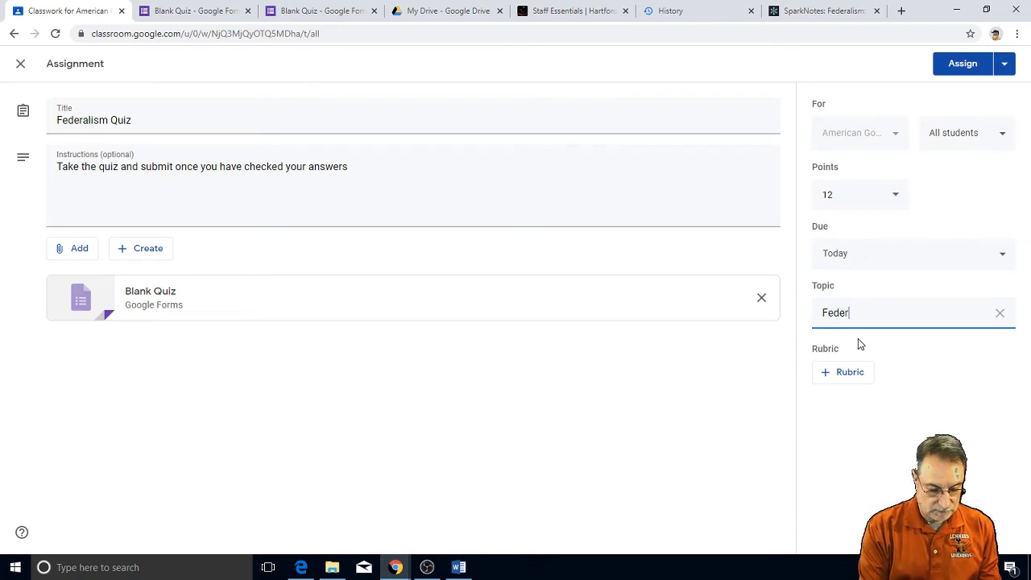
pyautogui.write('alism')
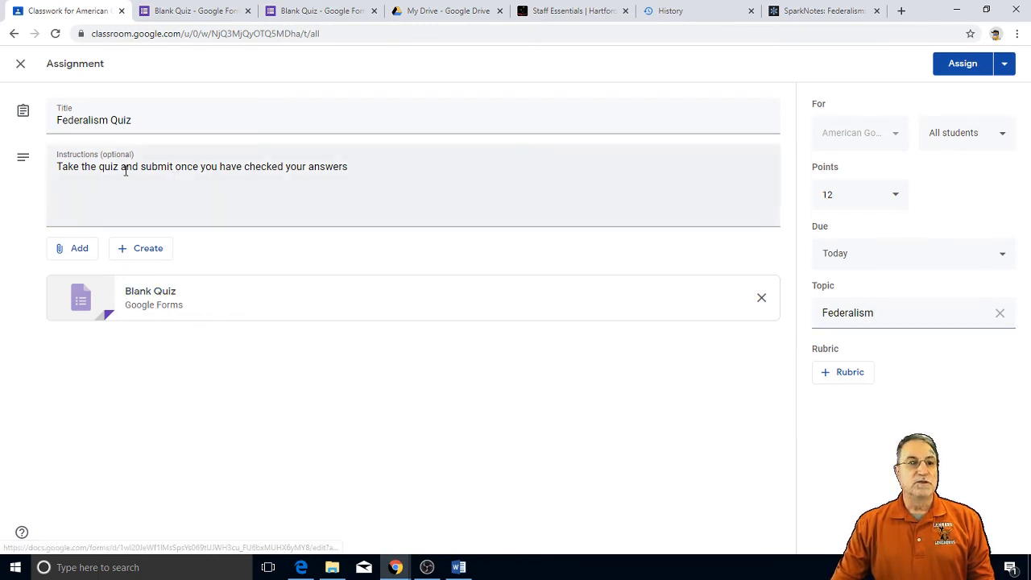
pyautogui.click(962, 63)
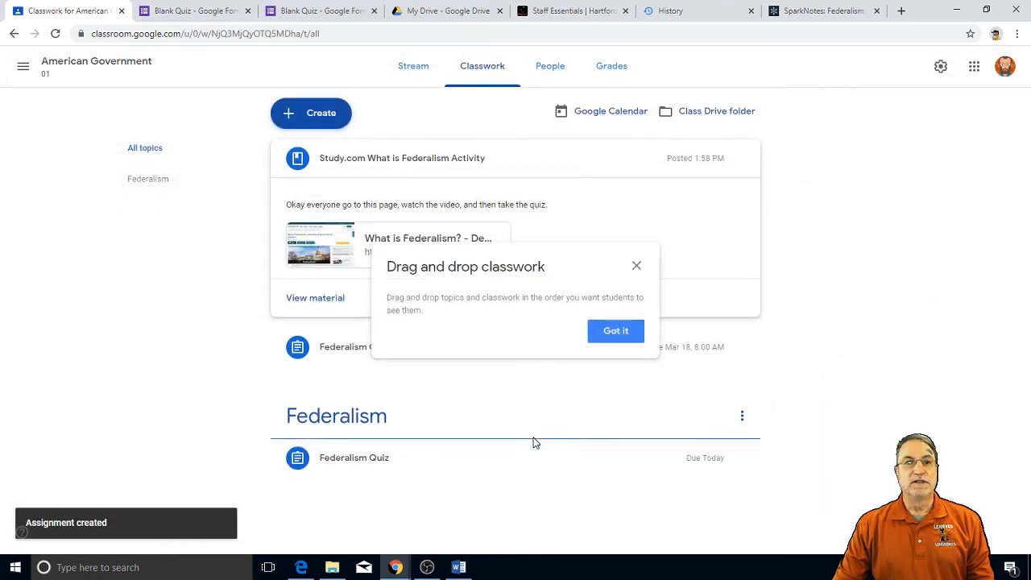
# Check the Federalism Quiz post in the class Stream, dismissing the classwork tip, and return to Classwork
pyautogui.click(412, 67)
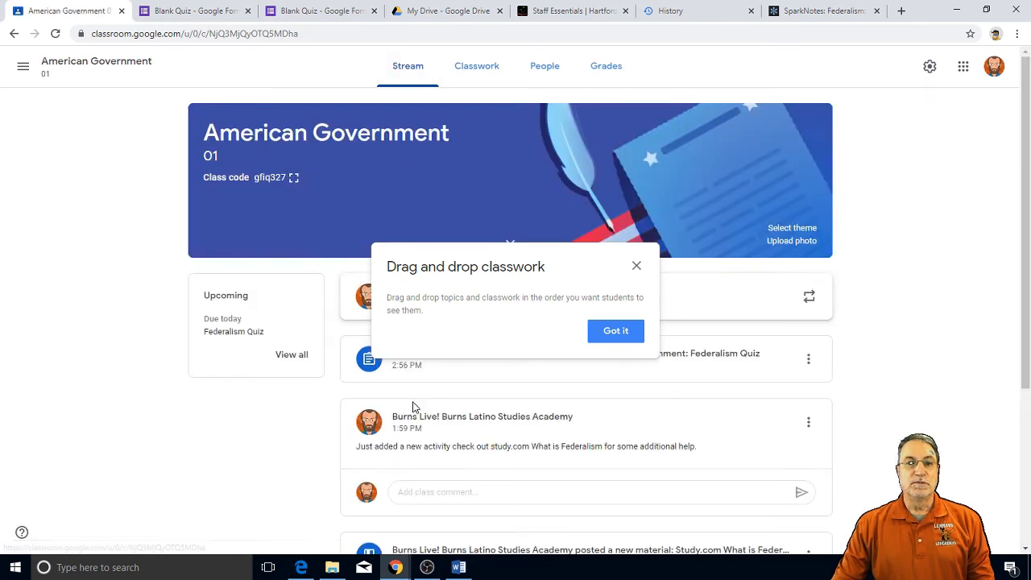
pyautogui.click(611, 336)
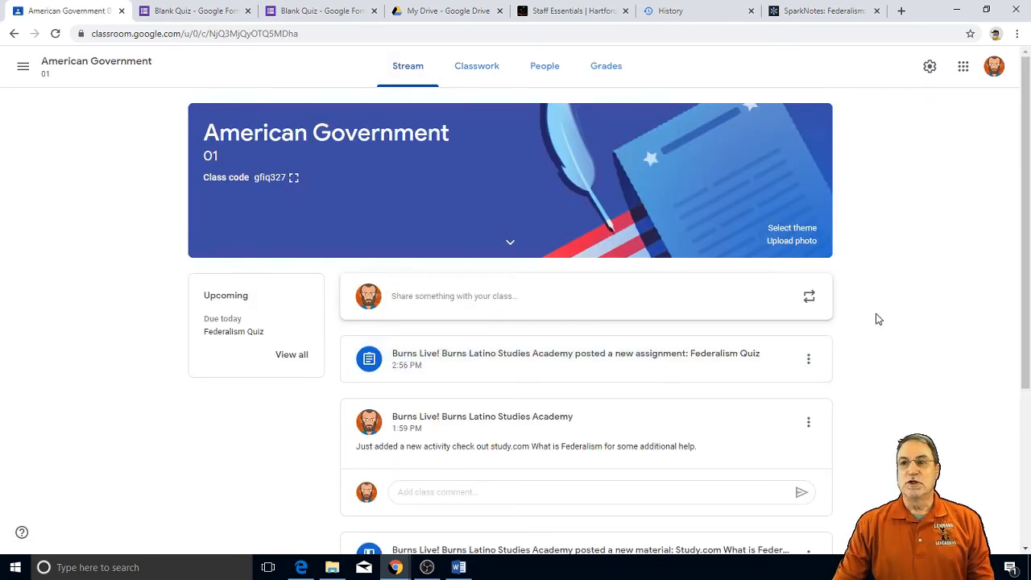
pyautogui.click(476, 71)
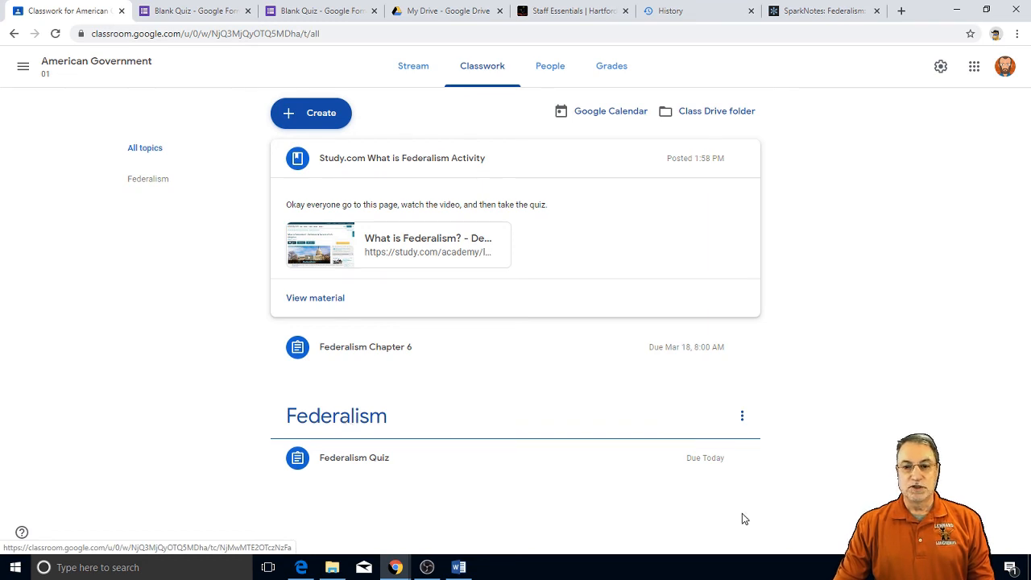
# Open the Federalism Quiz Chapter 6 form attached to the Federalism Quiz assignment and look over its questions and point values
pyautogui.click(357, 464)
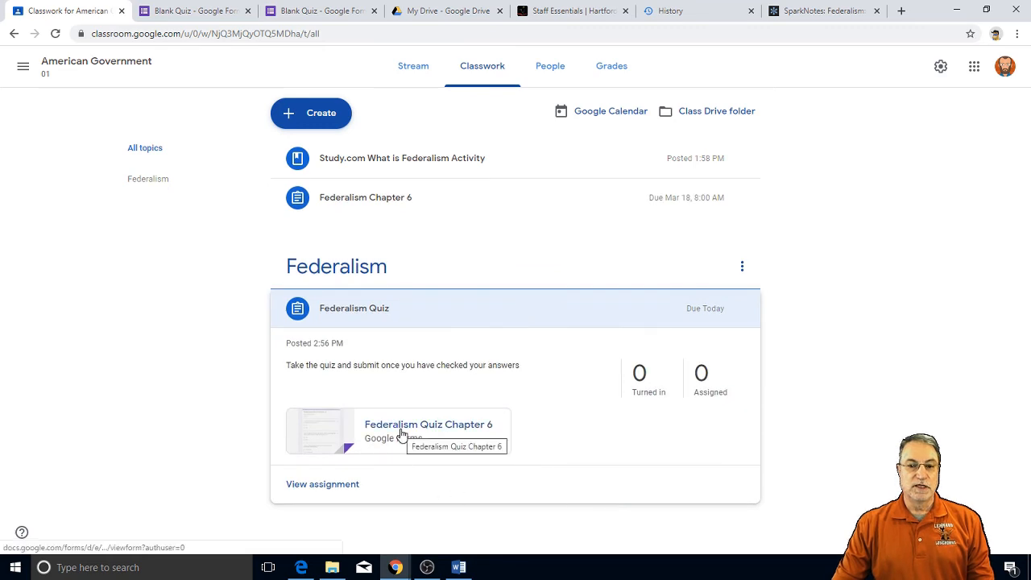
pyautogui.click(401, 432)
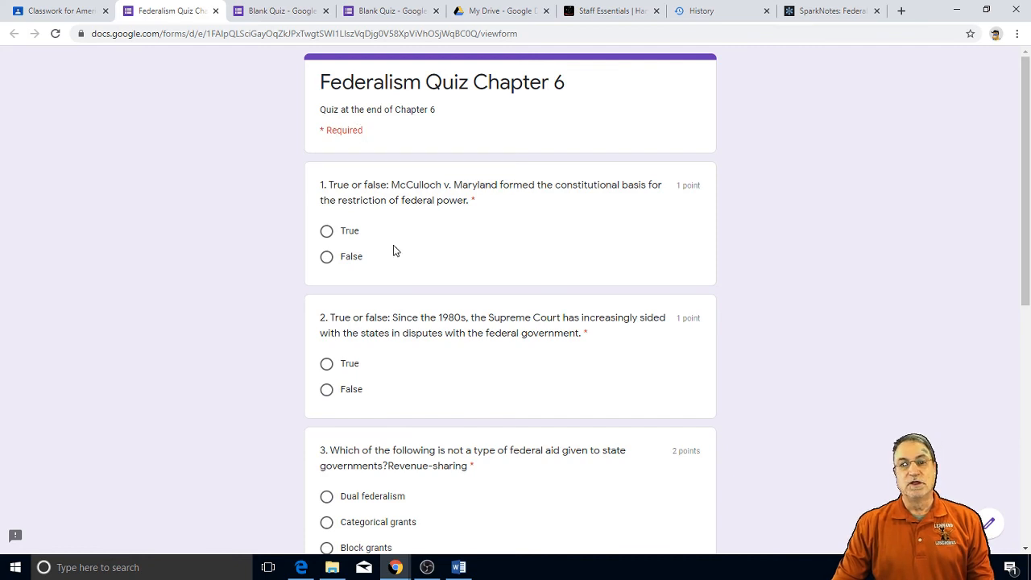
pyautogui.scroll(-5, 679, 439)
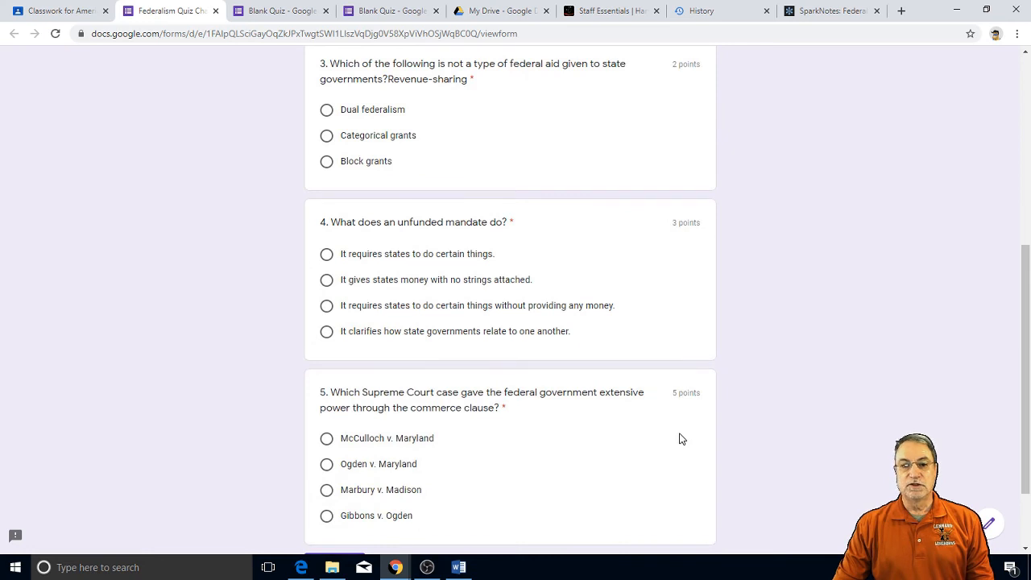
pyautogui.scroll(5, 679, 439)
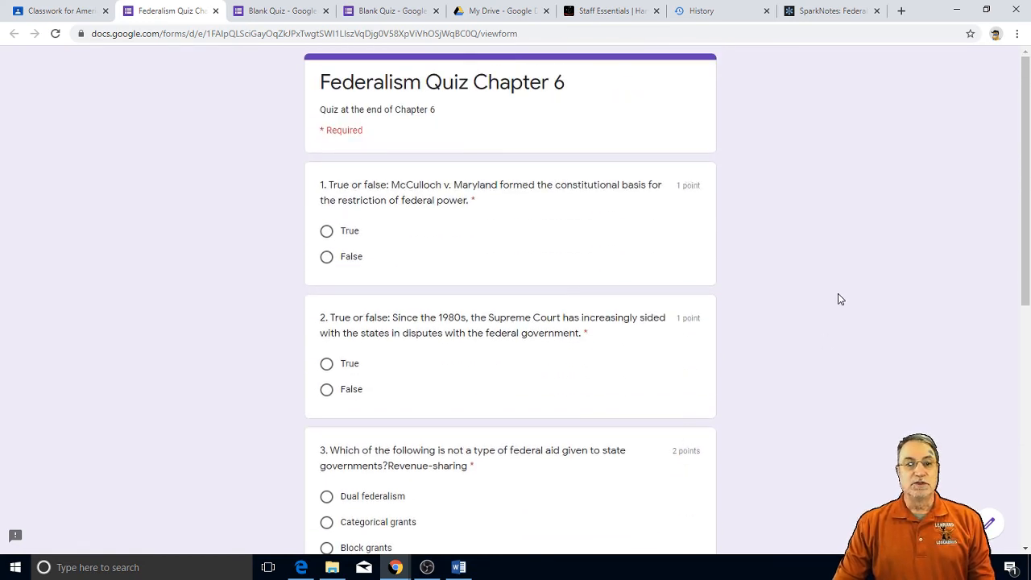
# Answer question 1 with False, question 2 with True, and question 3 with Dual federalism
pyautogui.click(326, 257)
pyautogui.click(326, 363)
pyautogui.scroll(-1, 454, 380)
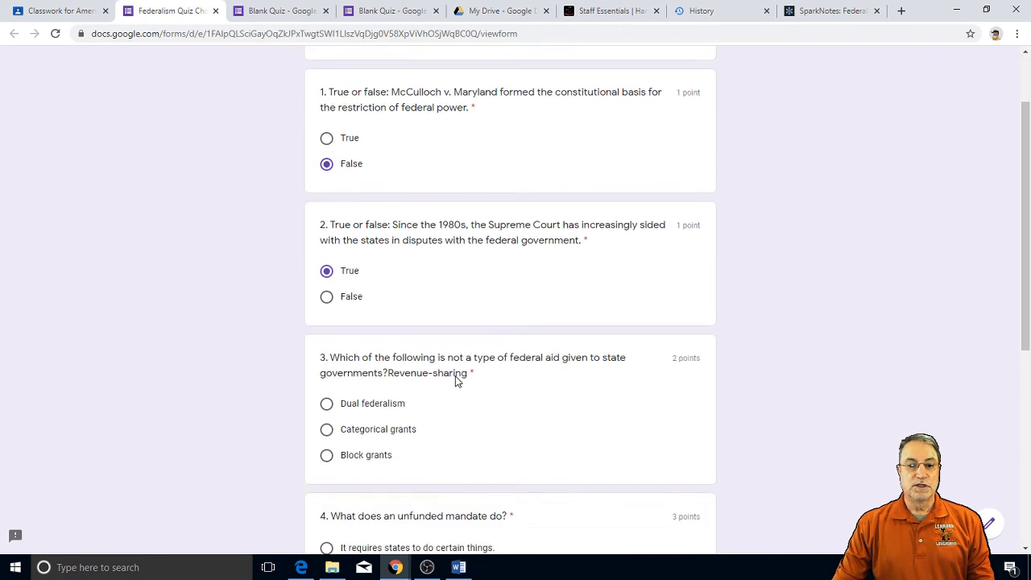
pyautogui.scroll(-1, 455, 380)
pyautogui.click(327, 306)
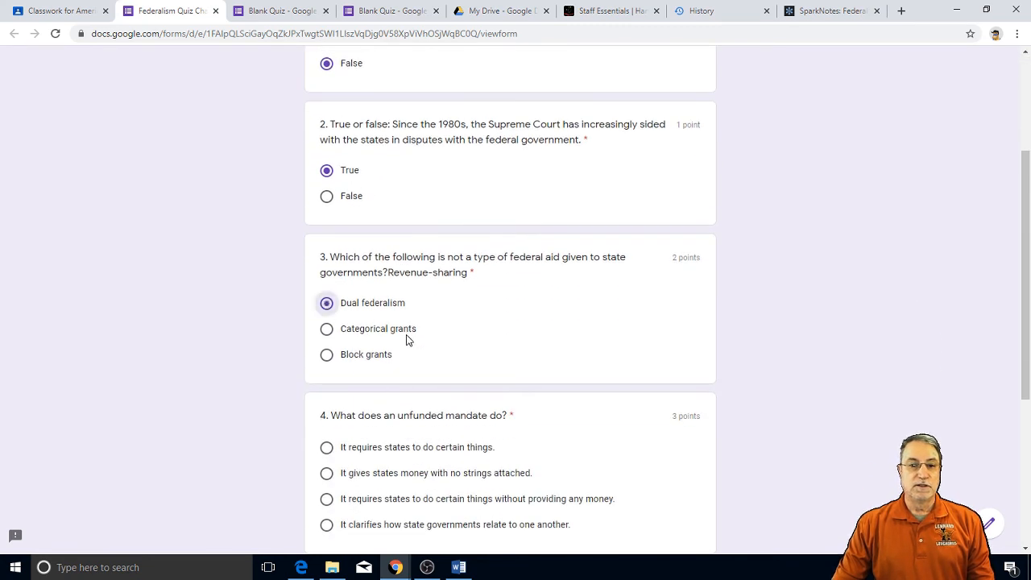
# Answer question 4 with "It requires states to do certain things without providing any money.", complete question 5 and submit the quiz
pyautogui.scroll(-2, 534, 373)
pyautogui.click(327, 370)
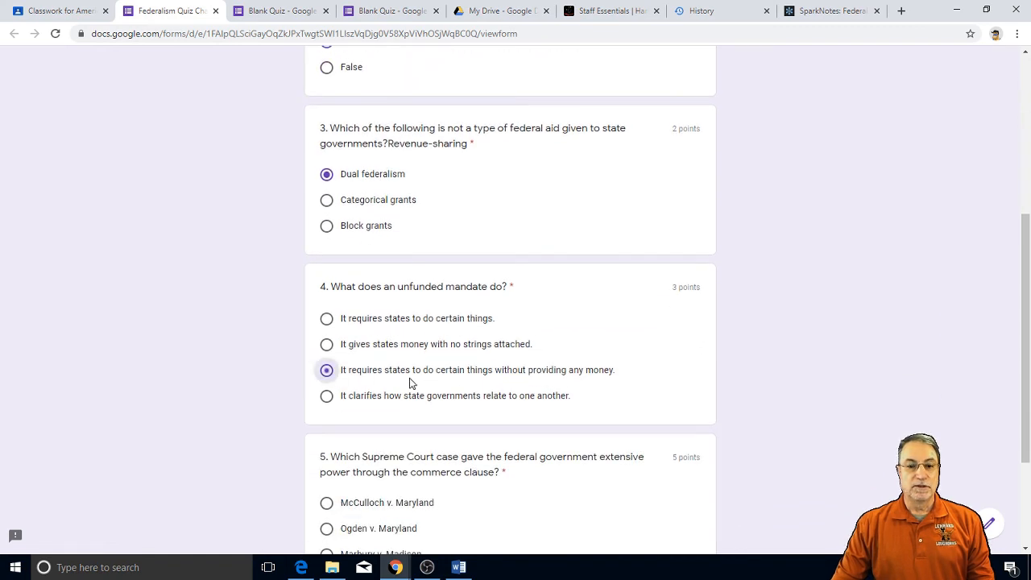
pyautogui.scroll(-2, 337, 382)
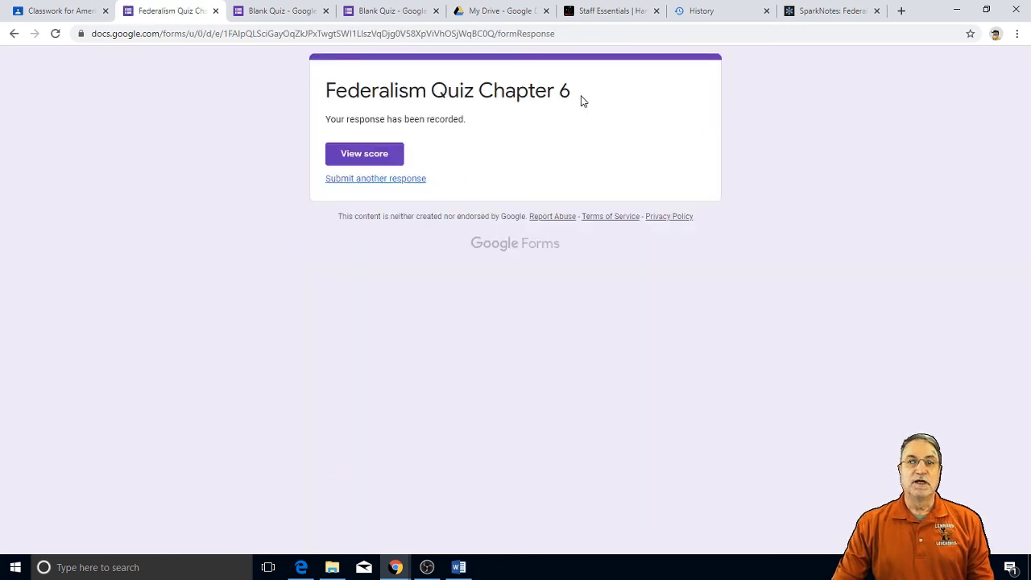
# Review the score and marked answers of the submitted quiz, and return to the Classwork page in Google Classroom
pyautogui.click(350, 157)
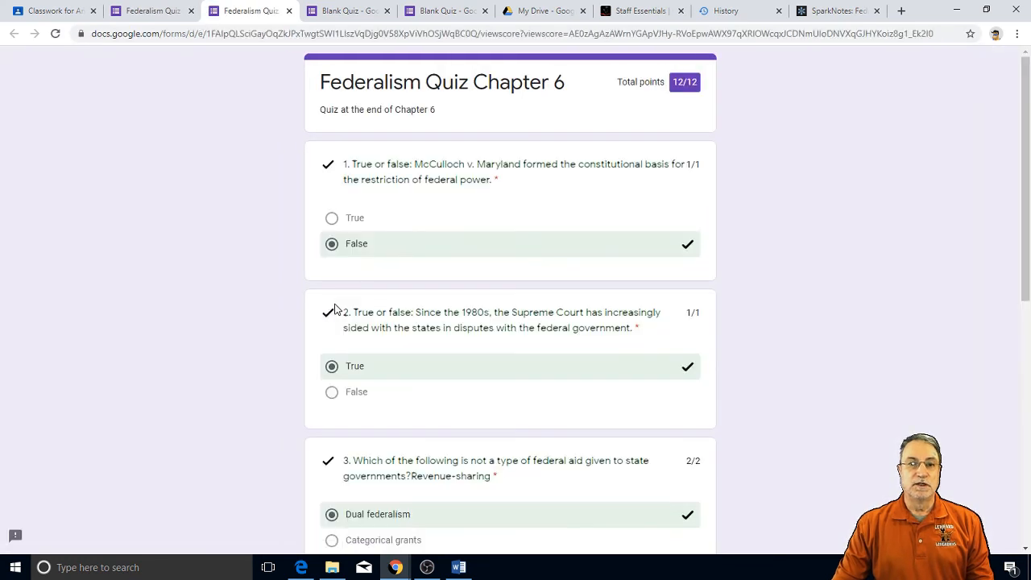
pyautogui.scroll(-6, 667, 310)
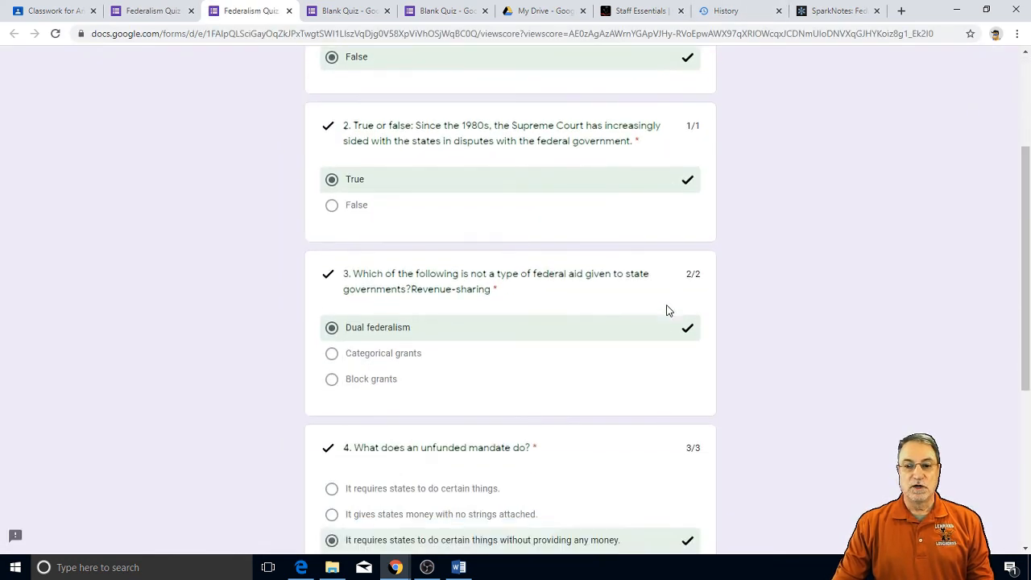
pyautogui.scroll(8, 667, 310)
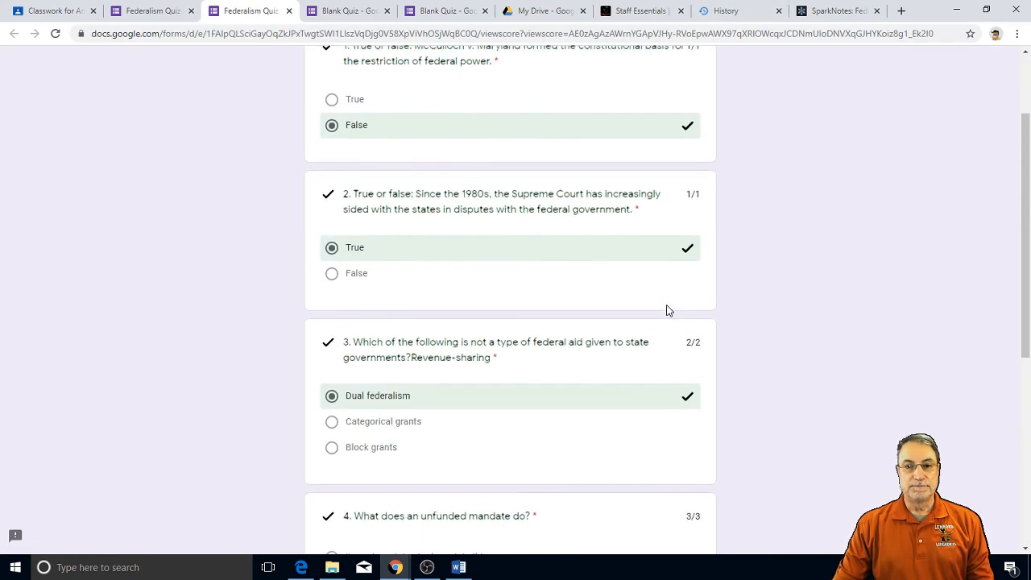
pyautogui.click(149, 17)
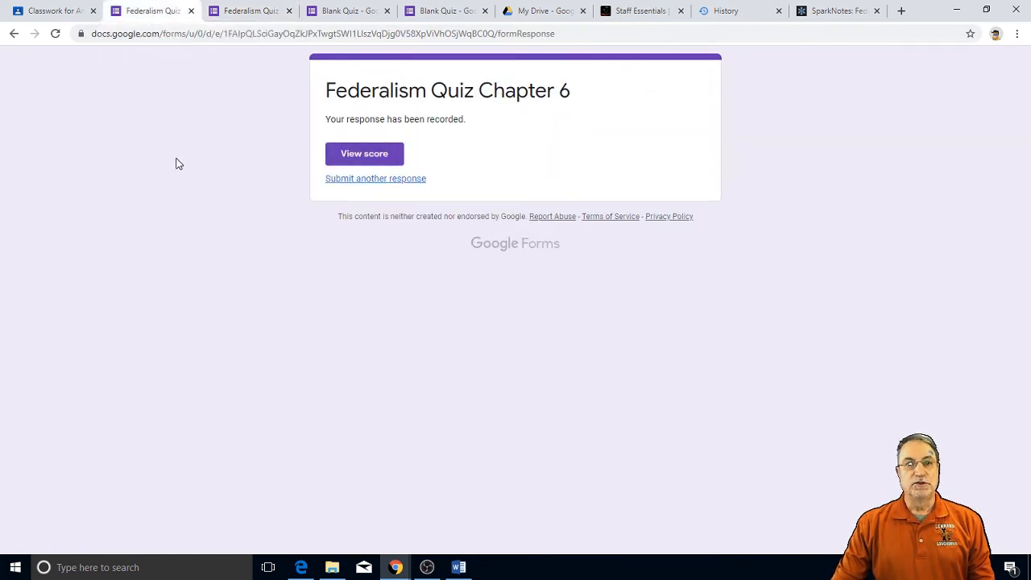
pyautogui.click(44, 16)
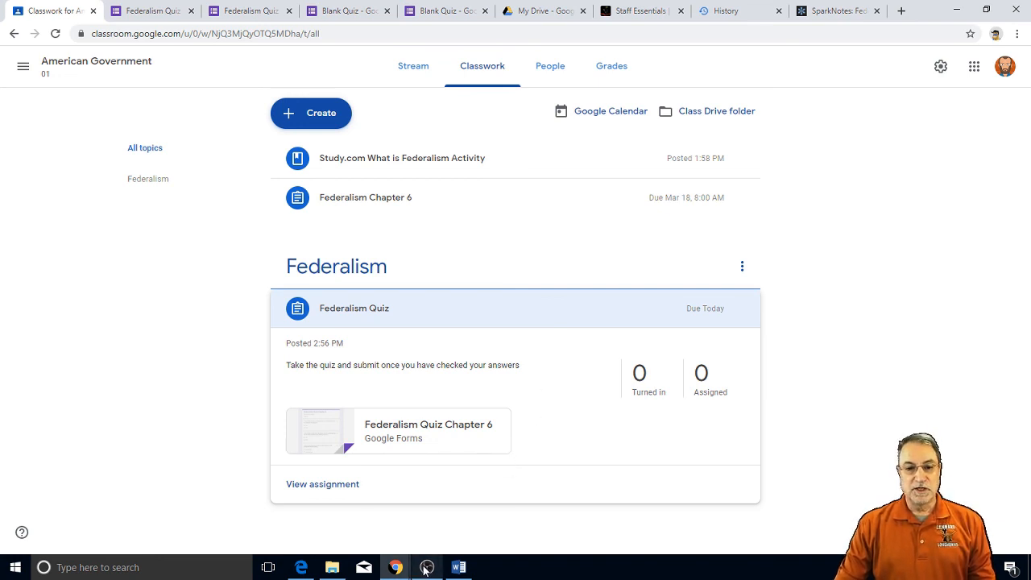
pyautogui.moveTo(426, 570)
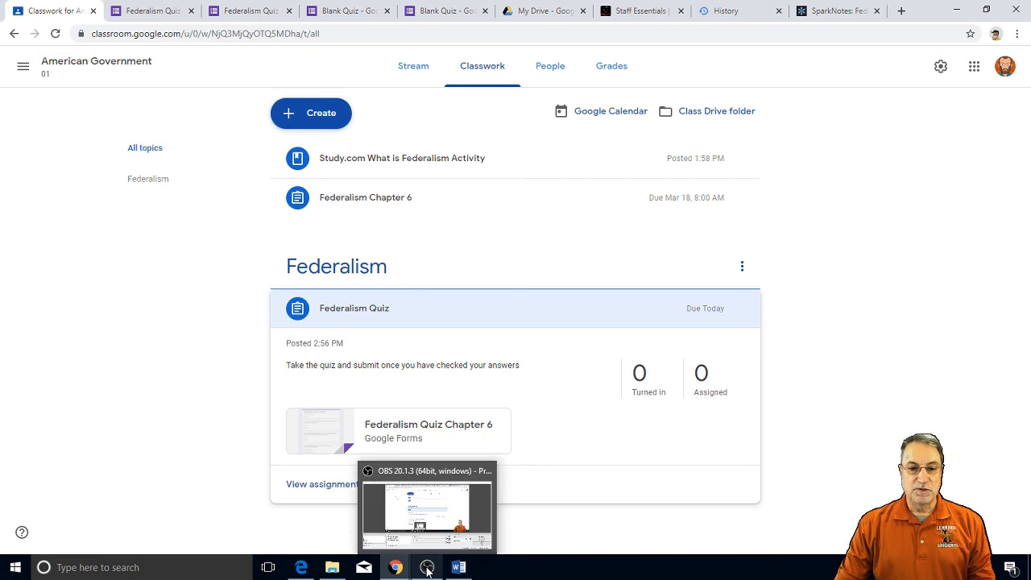